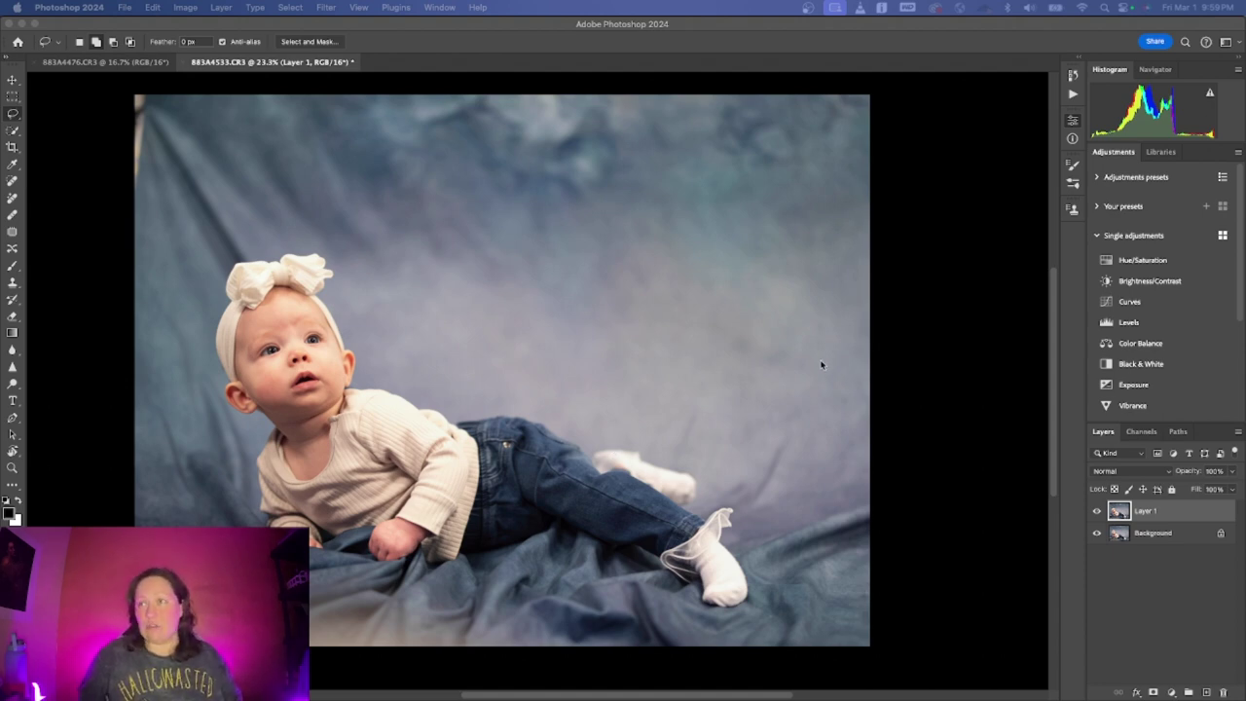
{"action": "left_click", "coordinate": [1200, 518]}
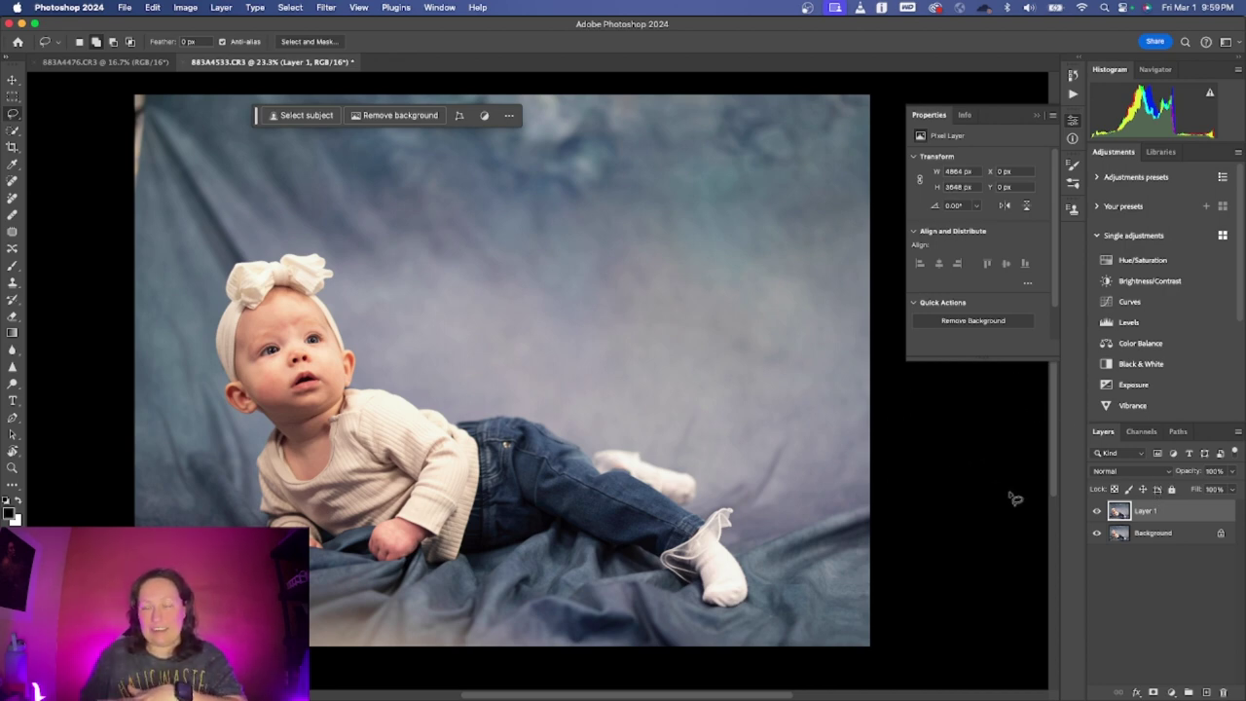
{"action": "left_click", "coordinate": [1098, 513]}
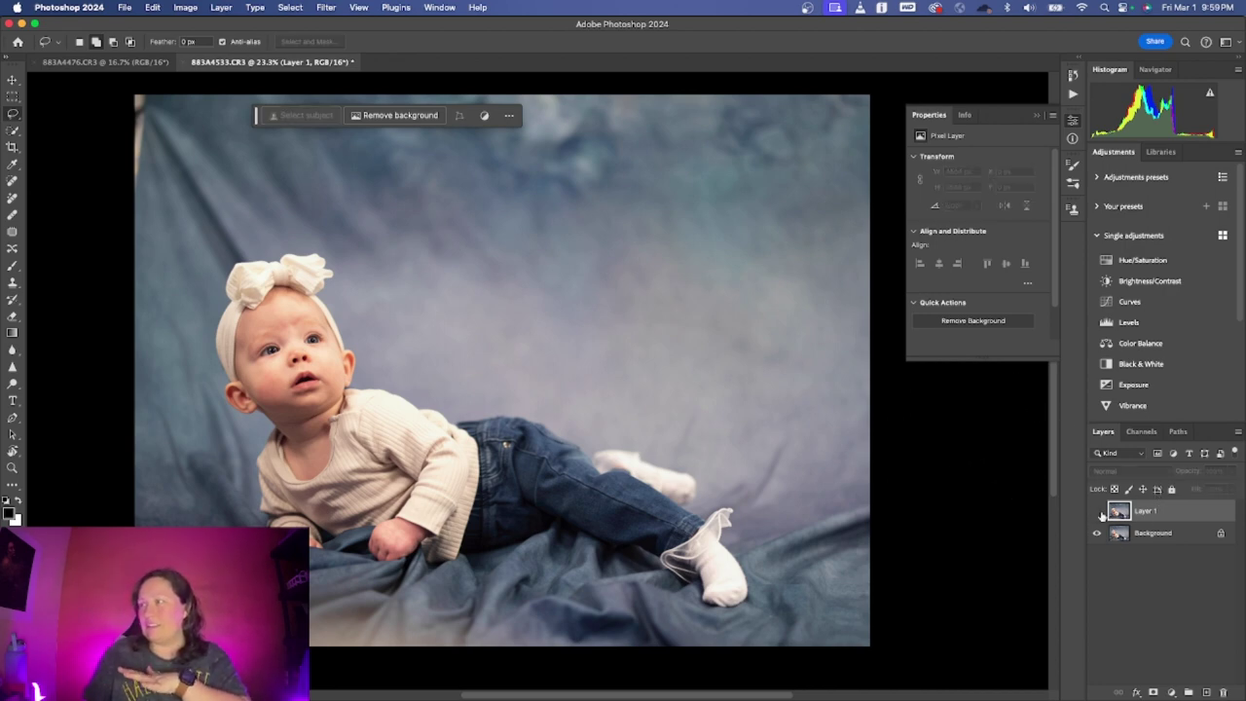
{"action": "left_click", "coordinate": [1098, 513]}
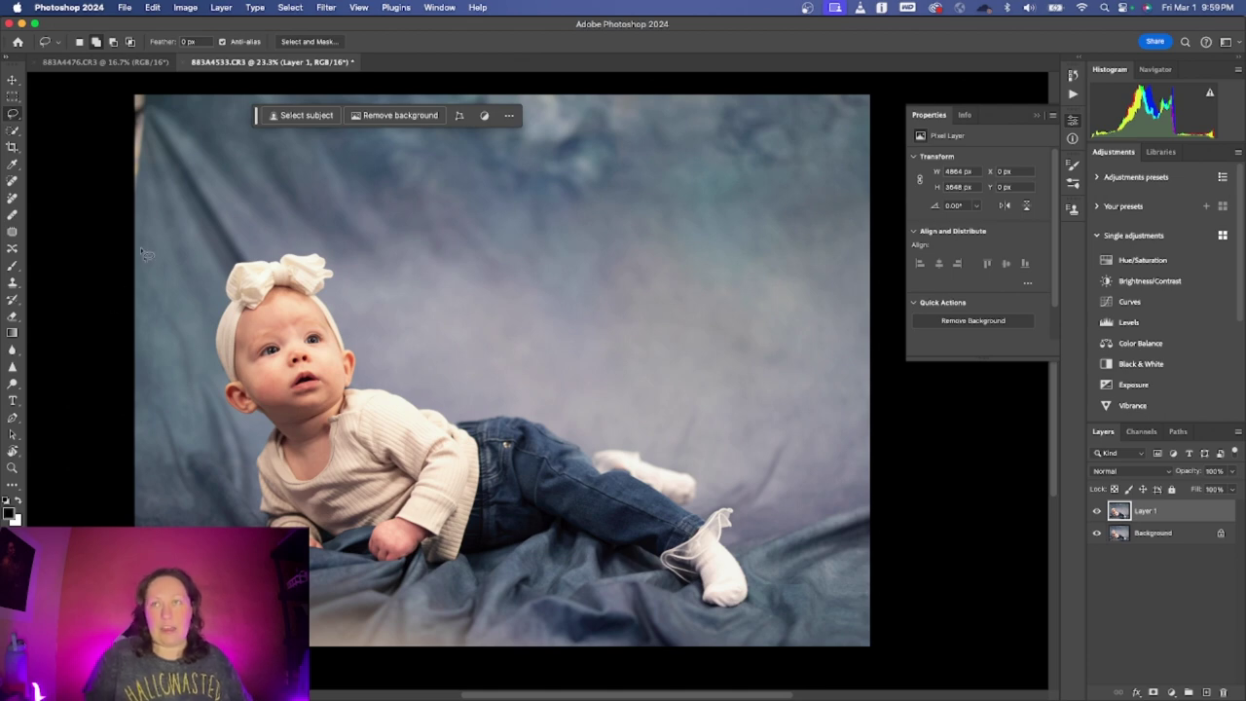
{"action": "mouse_move", "coordinate": [131, 95]}
{"action": "left_mouse_down"}
{"action": "mouse_move", "coordinate": [166, 92]}
{"action": "mouse_move", "coordinate": [139, 171]}
{"action": "mouse_move", "coordinate": [91, 125]}
{"action": "left_mouse_up"}
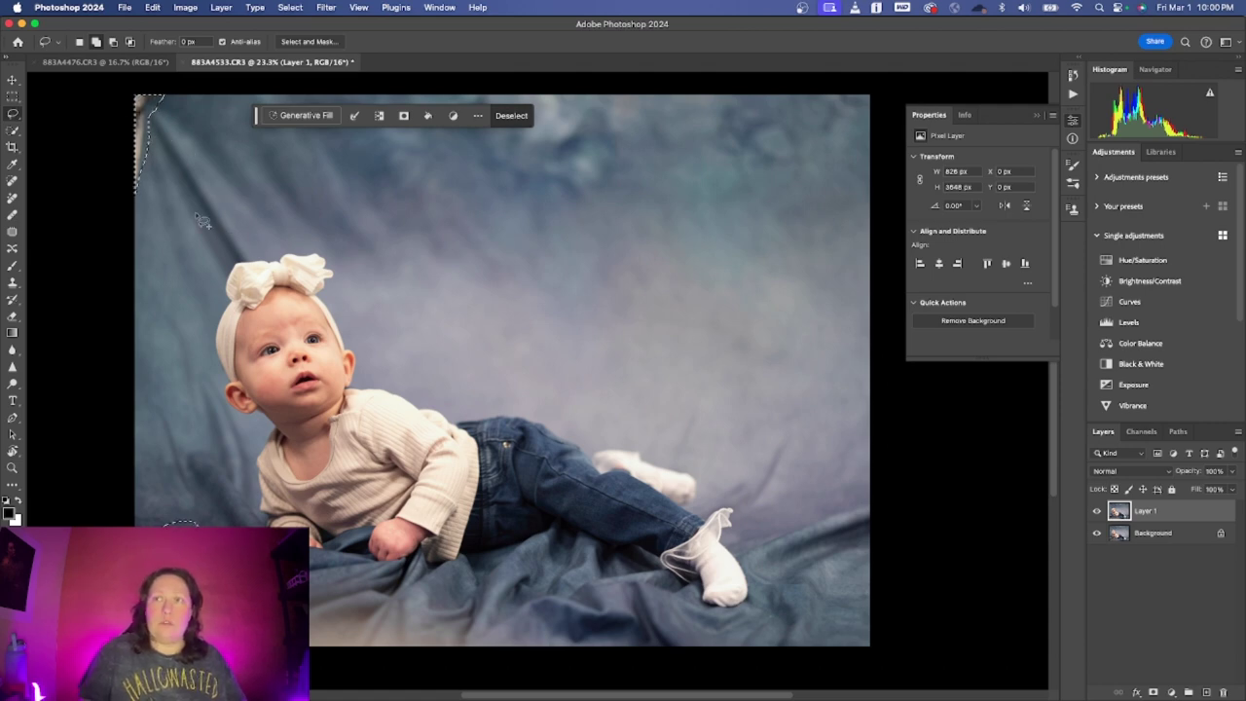
Lasso the wrinkled upper-left backdrop above the bow and generate a Generative Fill for it
{"action": "mouse_move", "coordinate": [238, 219]}
{"action": "left_mouse_down"}
{"action": "mouse_move", "coordinate": [154, 117]}
{"action": "mouse_move", "coordinate": [145, 137]}
{"action": "mouse_move", "coordinate": [160, 195]}
{"action": "mouse_move", "coordinate": [201, 275]}
{"action": "mouse_move", "coordinate": [225, 284]}
{"action": "mouse_move", "coordinate": [266, 264]}
{"action": "mouse_move", "coordinate": [243, 230]}
{"action": "left_mouse_up"}
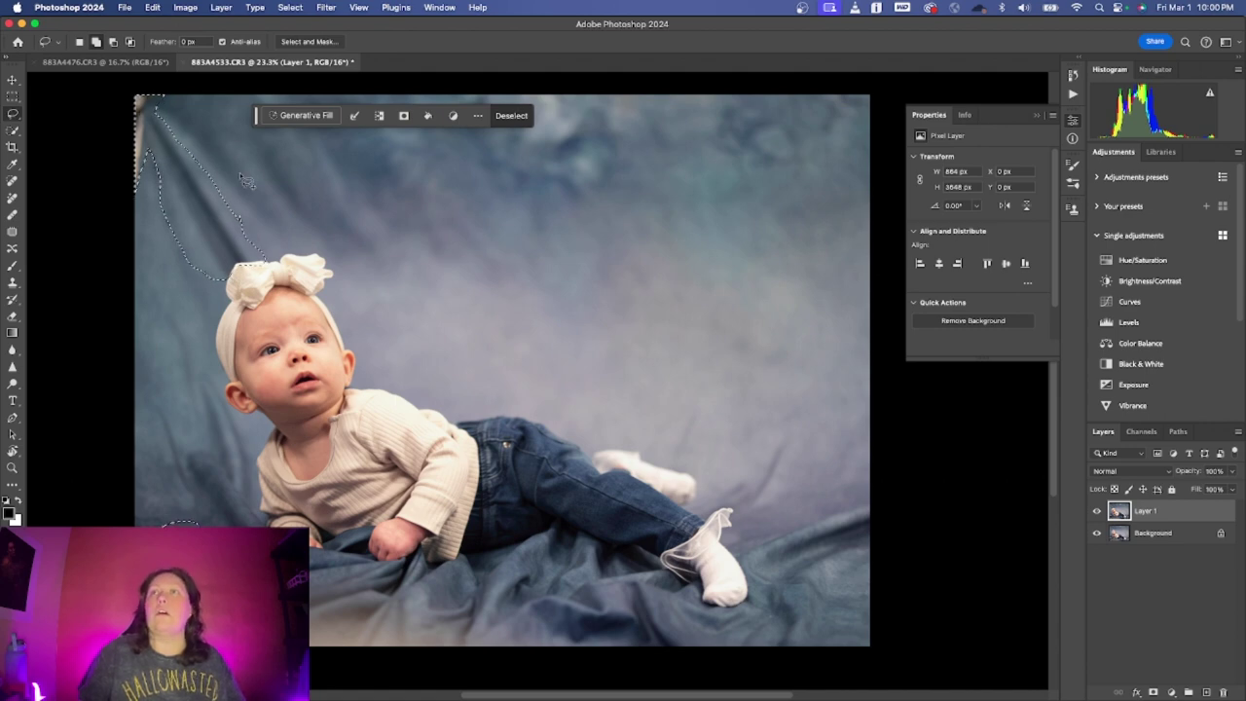
{"action": "mouse_move", "coordinate": [157, 114]}
{"action": "left_mouse_down"}
{"action": "mouse_move", "coordinate": [283, 224]}
{"action": "mouse_move", "coordinate": [177, 107]}
{"action": "mouse_move", "coordinate": [158, 111]}
{"action": "mouse_move", "coordinate": [251, 209]}
{"action": "mouse_move", "coordinate": [192, 118]}
{"action": "mouse_move", "coordinate": [158, 113]}
{"action": "left_mouse_up"}
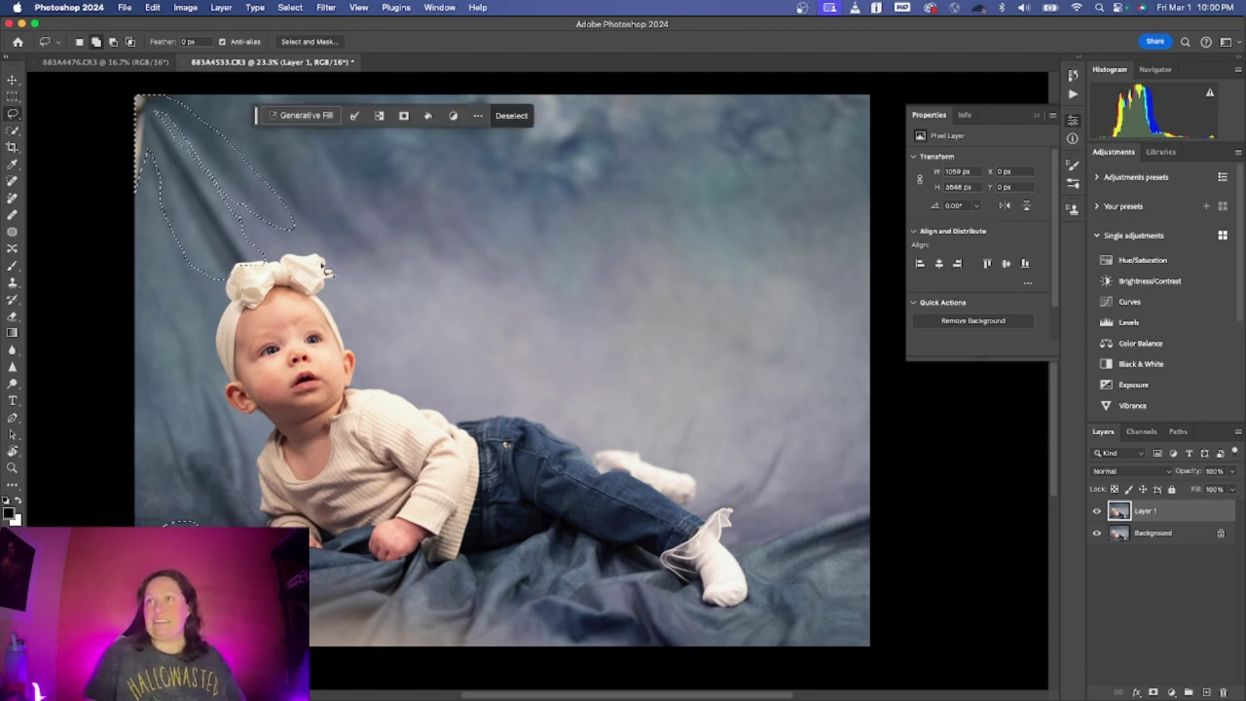
{"action": "left_click", "coordinate": [312, 118]}
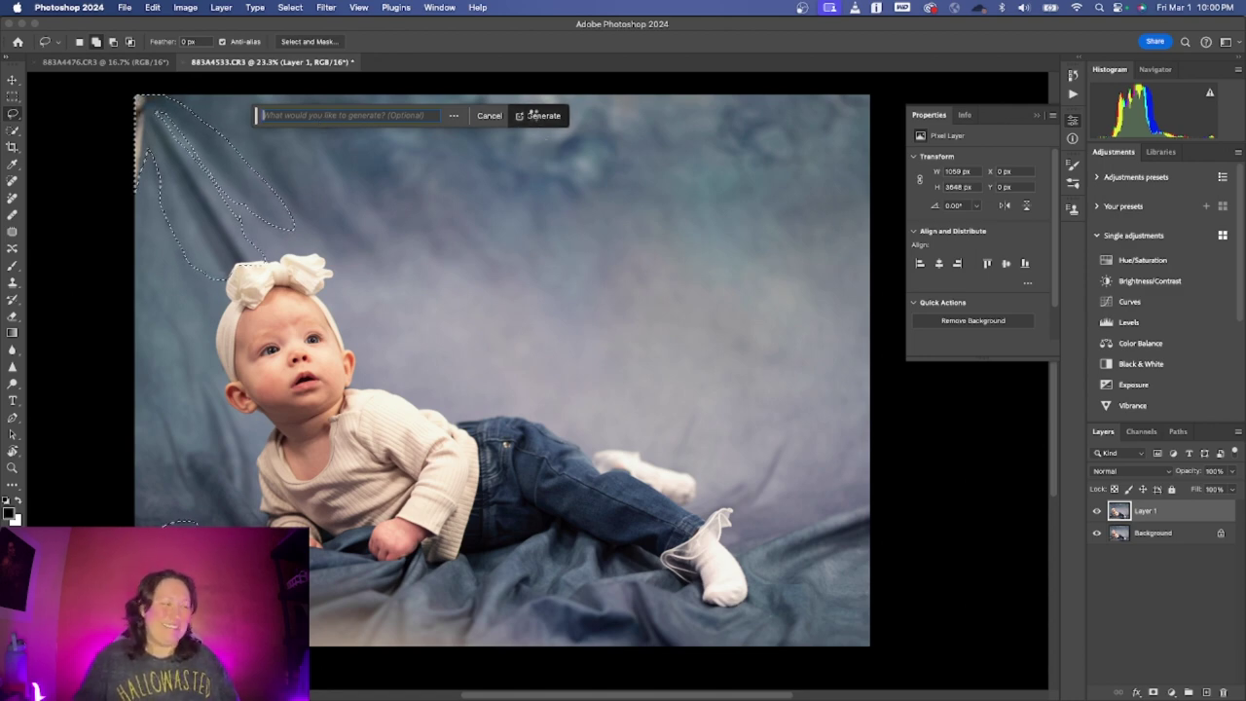
{"action": "left_click", "coordinate": [537, 116]}
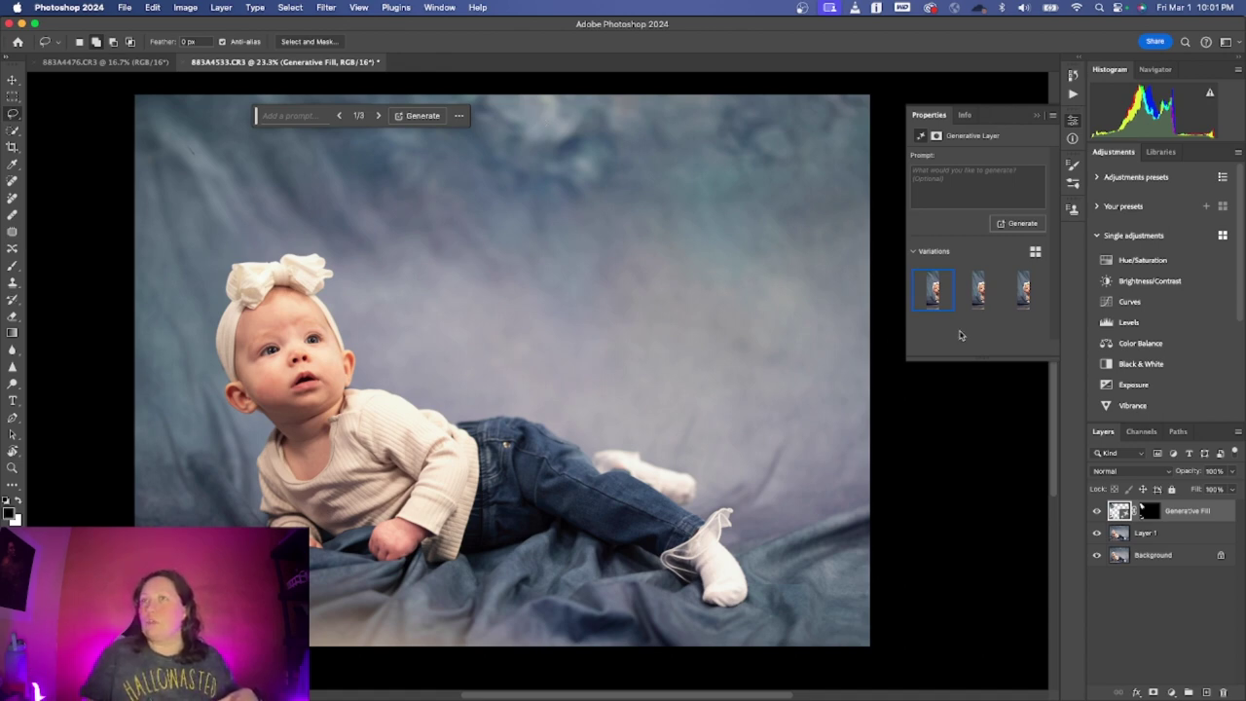
Keep Generative Fill variation 3/3, compare it by toggling the layer, and also select Layer 1
{"action": "left_click", "coordinate": [972, 294]}
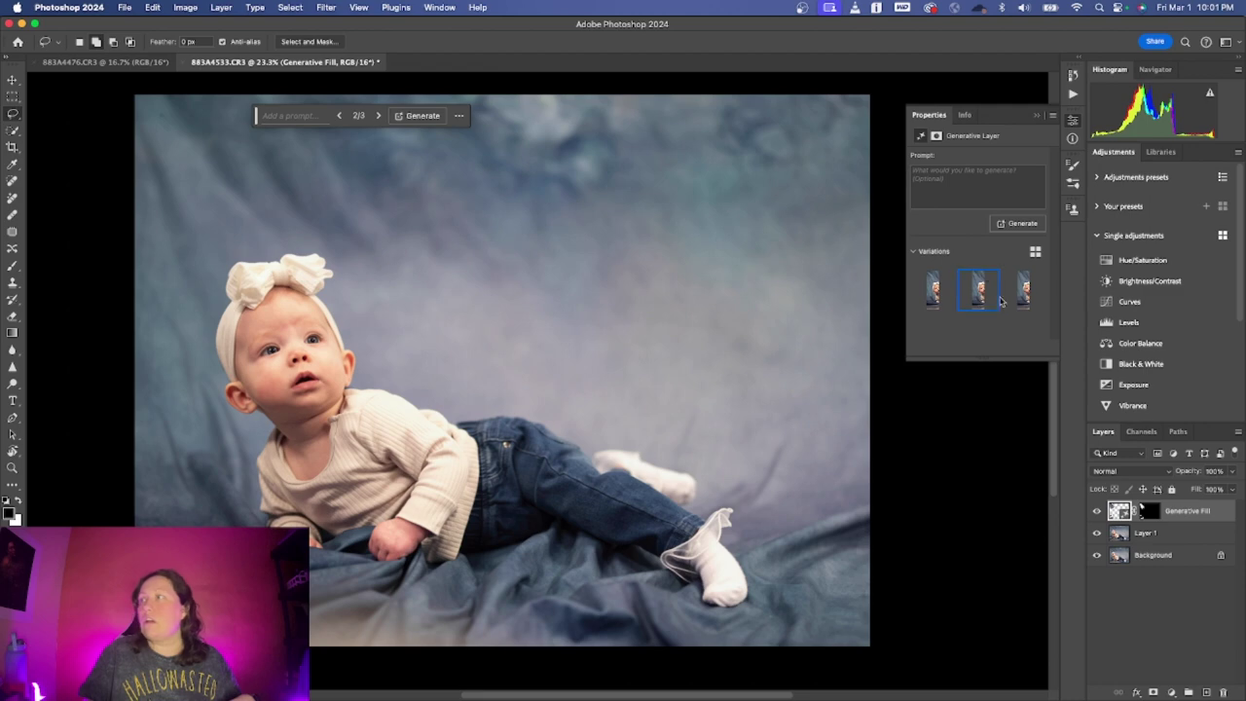
{"action": "left_click", "coordinate": [1020, 297]}
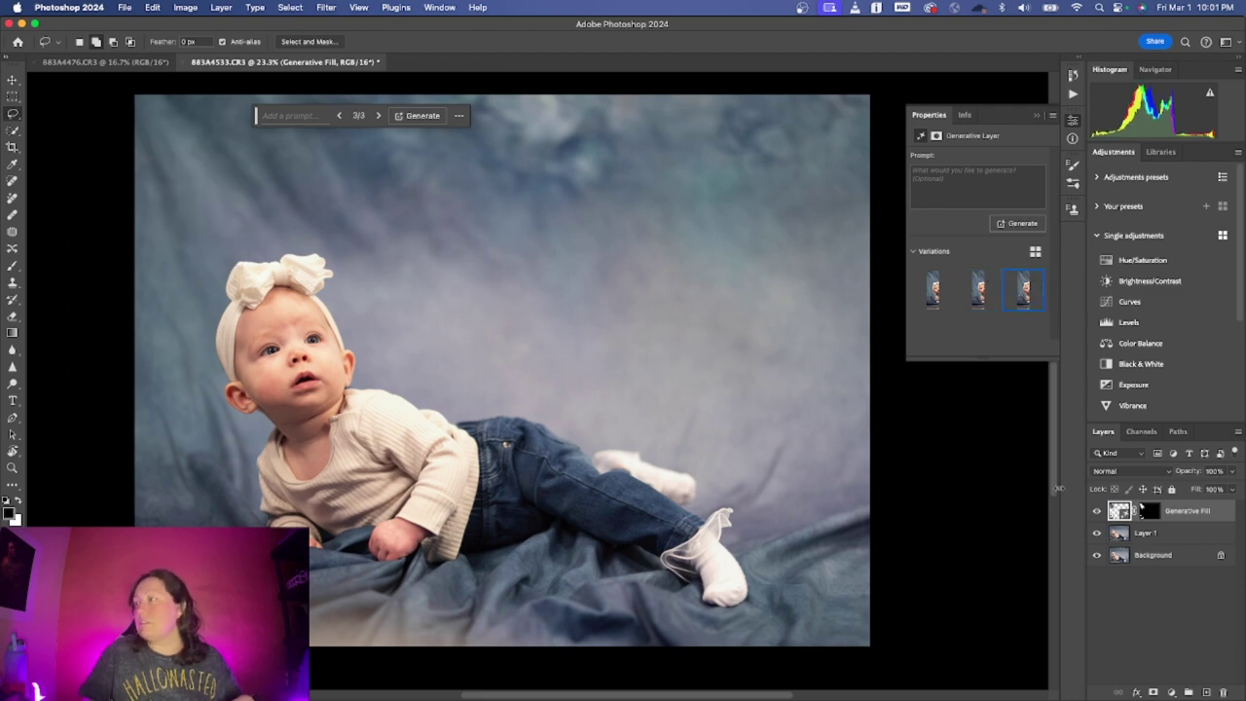
{"action": "left_click", "coordinate": [1098, 511]}
{"action": "left_click", "coordinate": [1097, 512]}
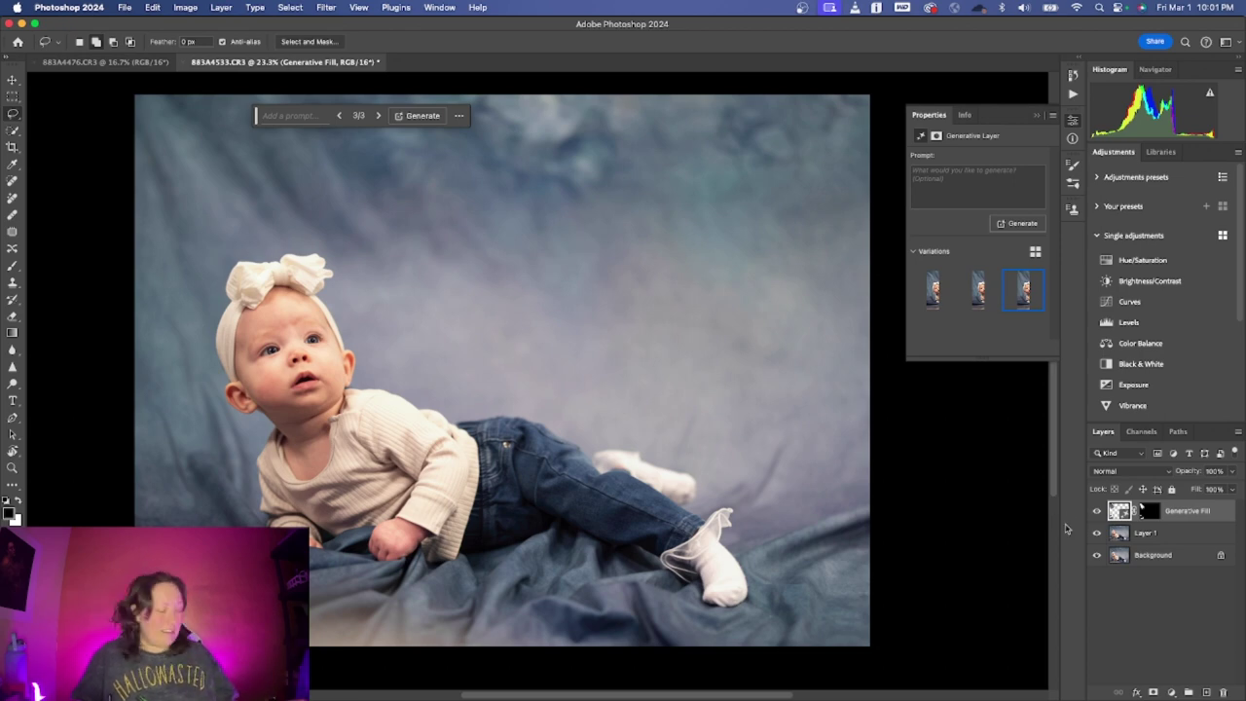
{"action": "left_click", "coordinate": [1147, 529], "text": "super"}
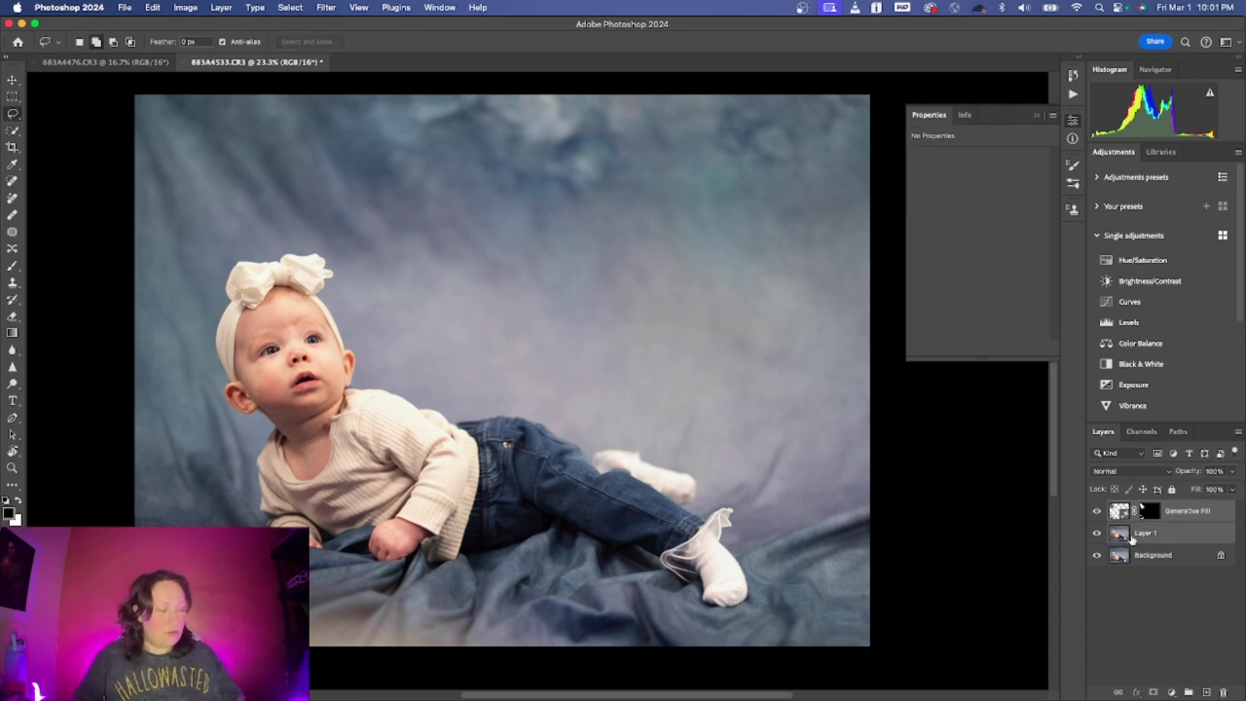
Merge the fill layer and Layer 1 with Cmd+E, then zoom in on the sock and blanket
{"action": "key", "text": "super+e"}
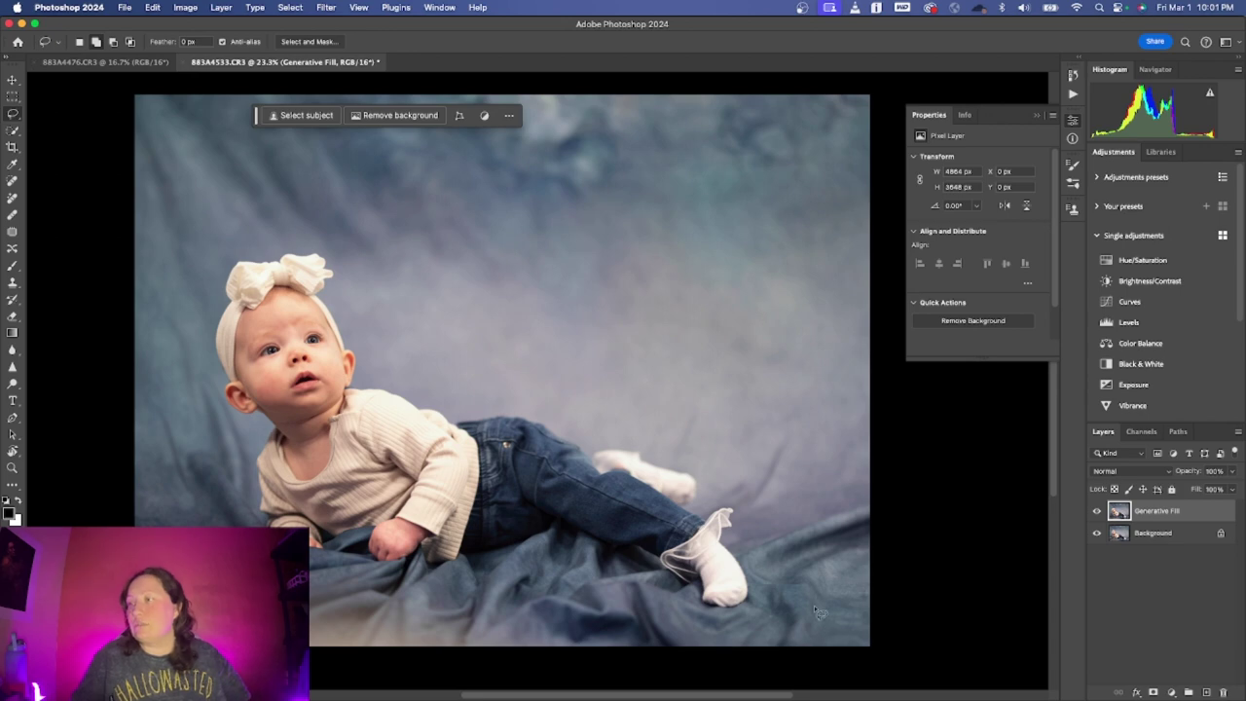
{"action": "scroll", "coordinate": [814, 605], "scroll_direction": "up", "scroll_amount": 5}
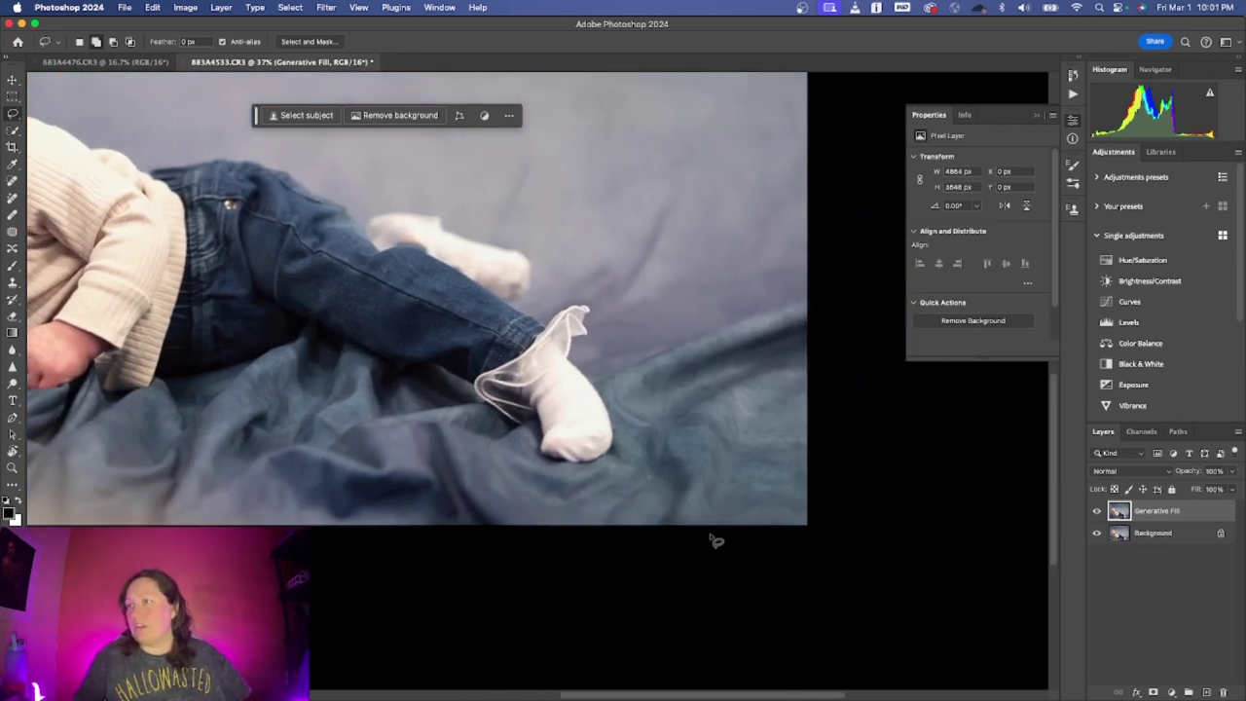
{"action": "scroll", "coordinate": [714, 537], "scroll_direction": "up", "scroll_amount": 3}
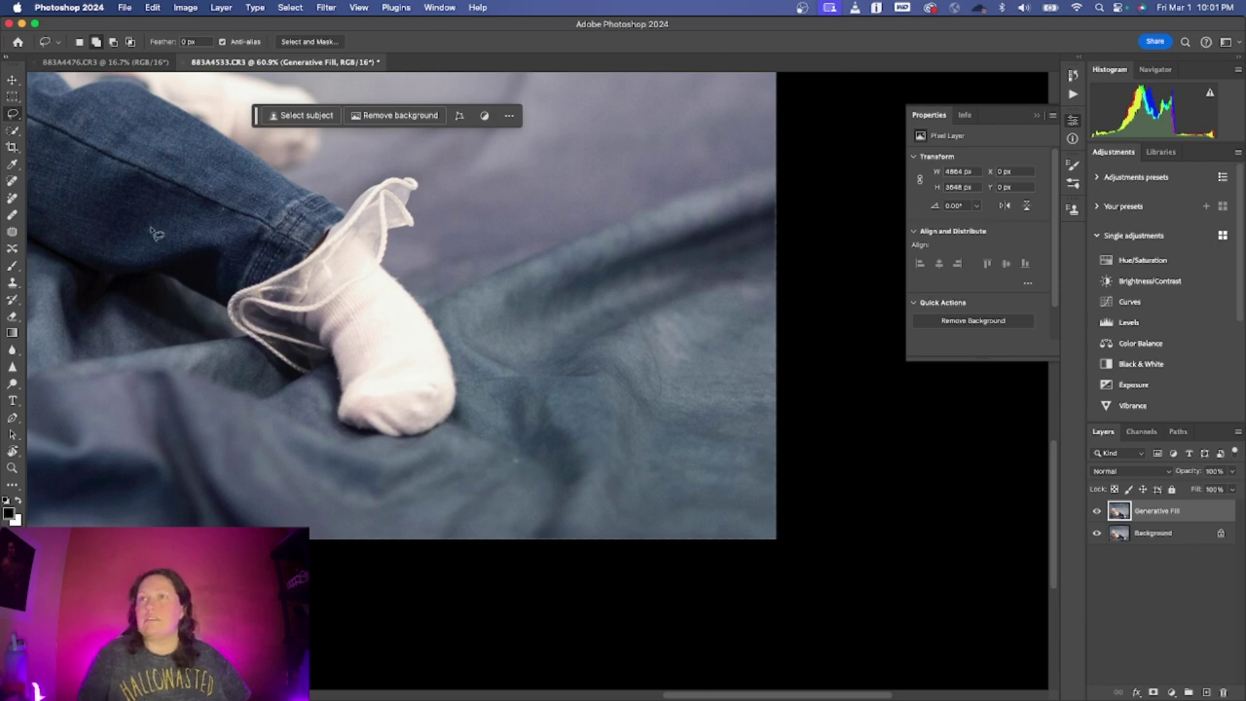
{"action": "scroll", "coordinate": [232, 214], "scroll_direction": "left", "scroll_amount": 5}
{"action": "scroll", "coordinate": [232, 214], "scroll_direction": "up", "scroll_amount": 3}
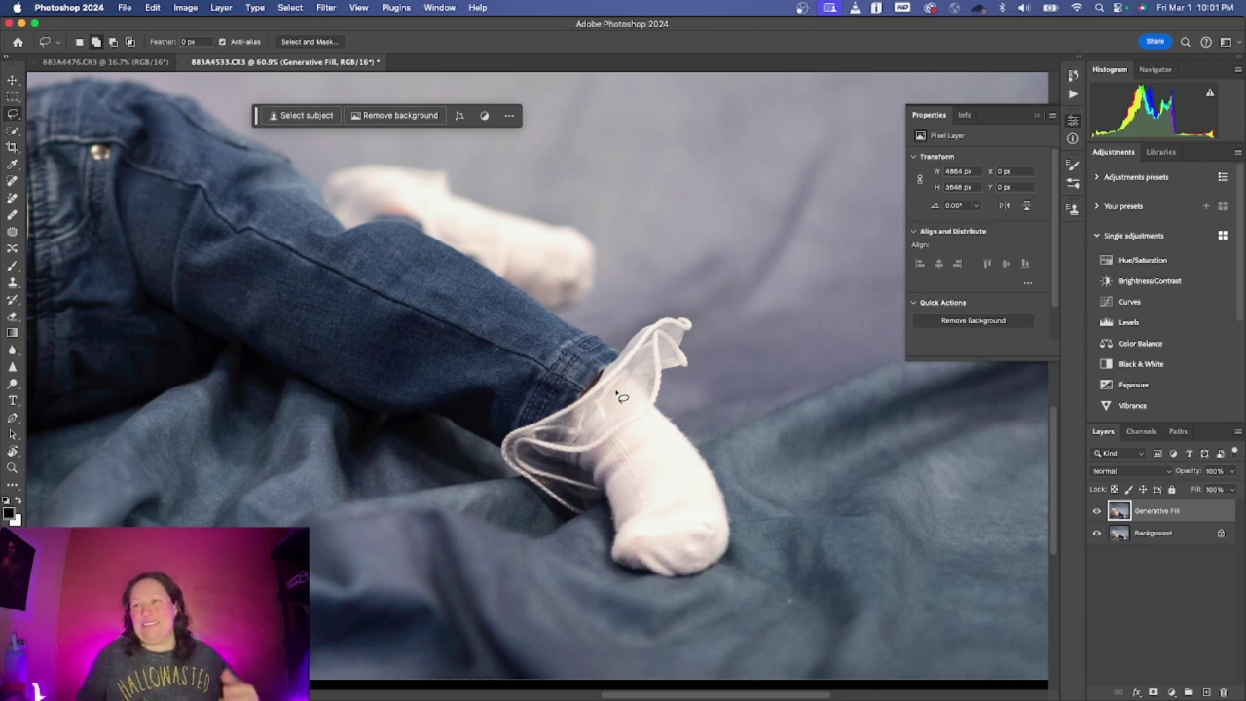
{"action": "scroll", "coordinate": [390, 453], "scroll_direction": "right", "scroll_amount": 10}
{"action": "scroll", "coordinate": [390, 453], "scroll_direction": "up", "scroll_amount": 3}
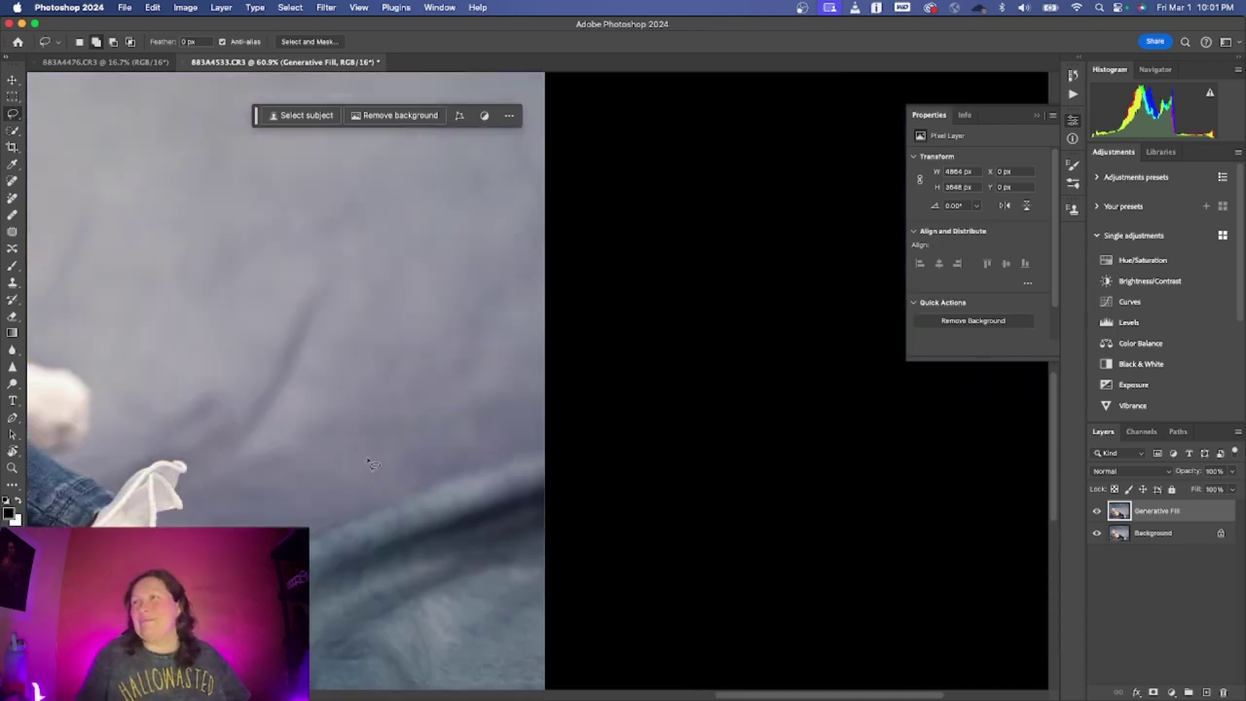
{"action": "scroll", "coordinate": [373, 464], "scroll_direction": "left", "scroll_amount": 10}
{"action": "scroll", "coordinate": [375, 461], "scroll_direction": "down", "scroll_amount": 10}
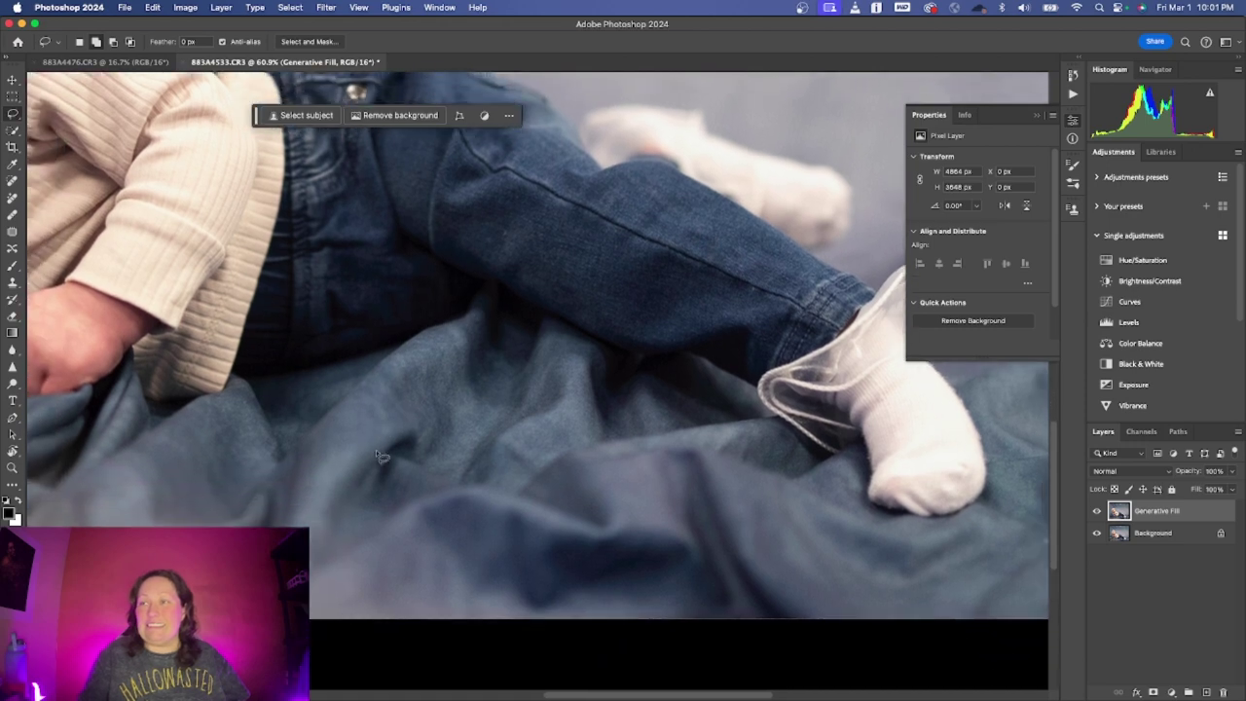
{"action": "scroll", "coordinate": [380, 453], "scroll_direction": "right", "scroll_amount": 10}
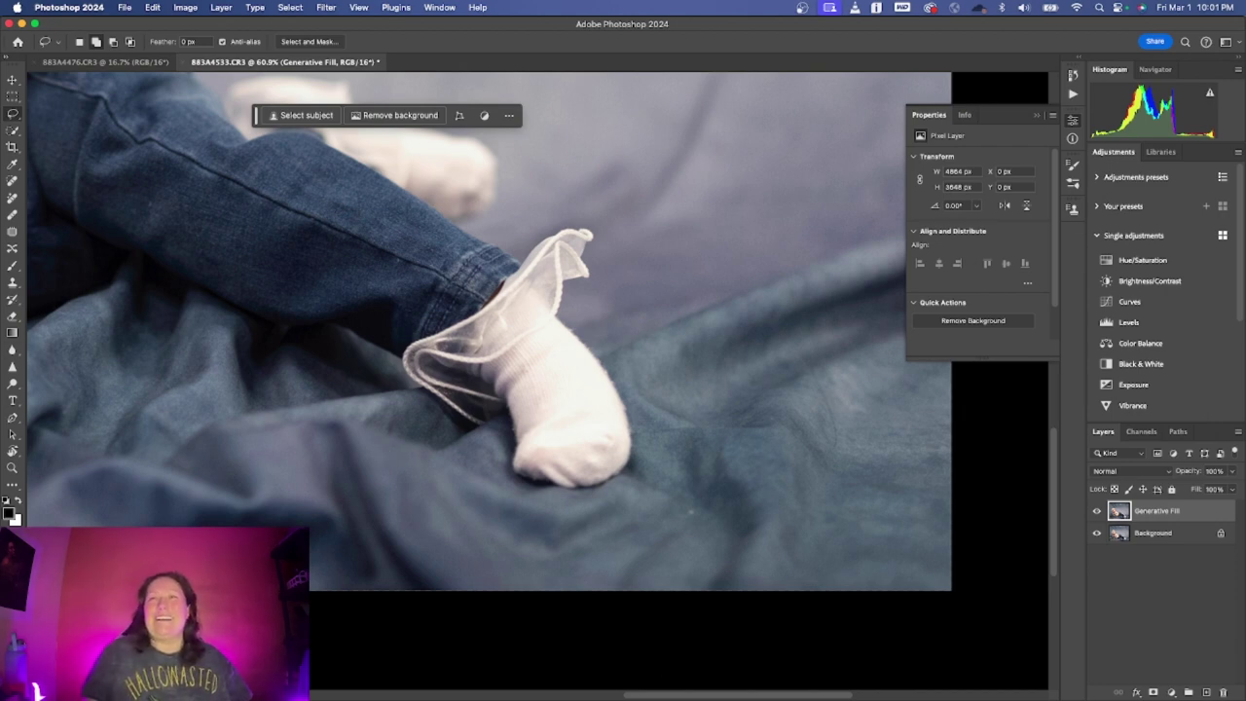
Set the Remove tool to 30 px and erase the small pink speck beside the sock
{"action": "left_click", "coordinate": [13, 215]}
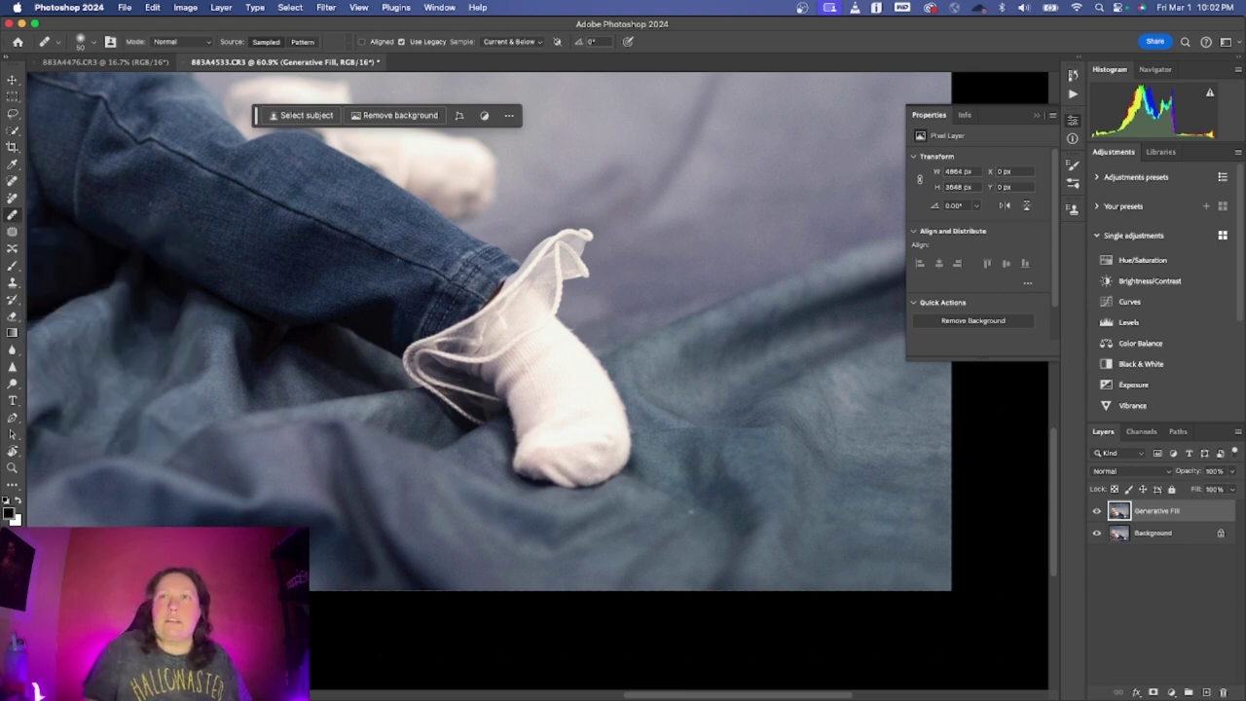
{"action": "left_click", "coordinate": [12, 182]}
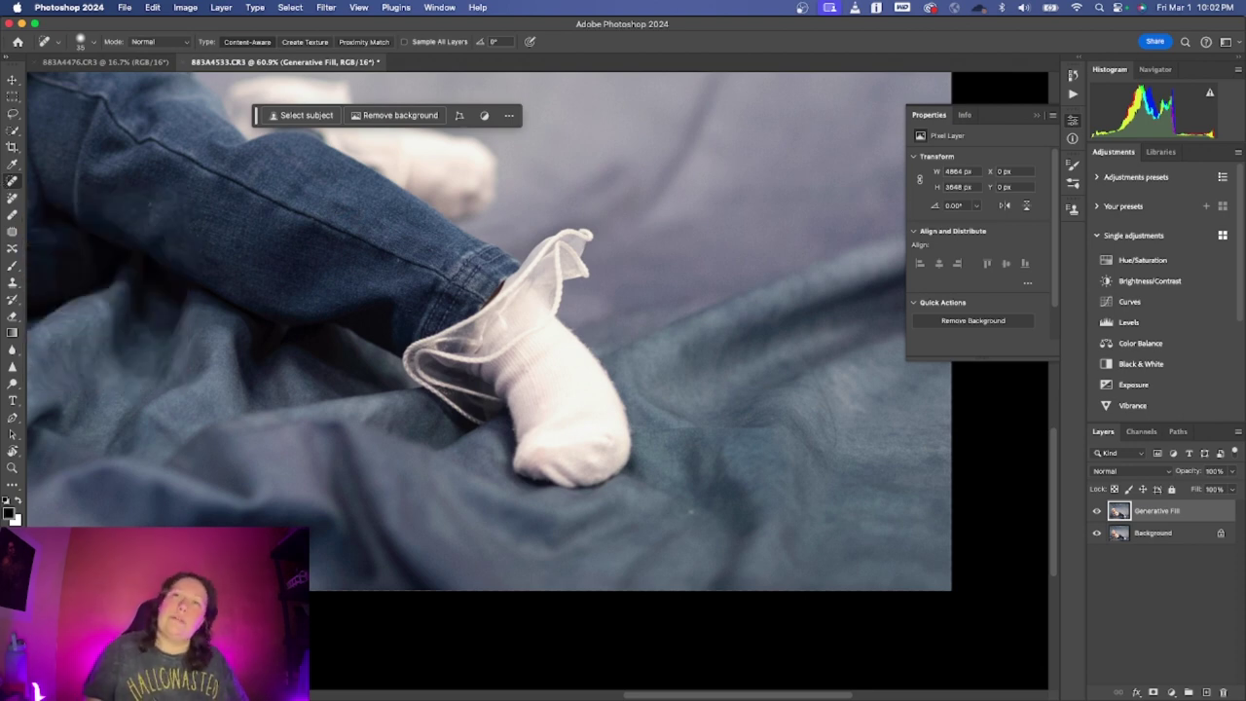
{"action": "left_click", "coordinate": [12, 199]}
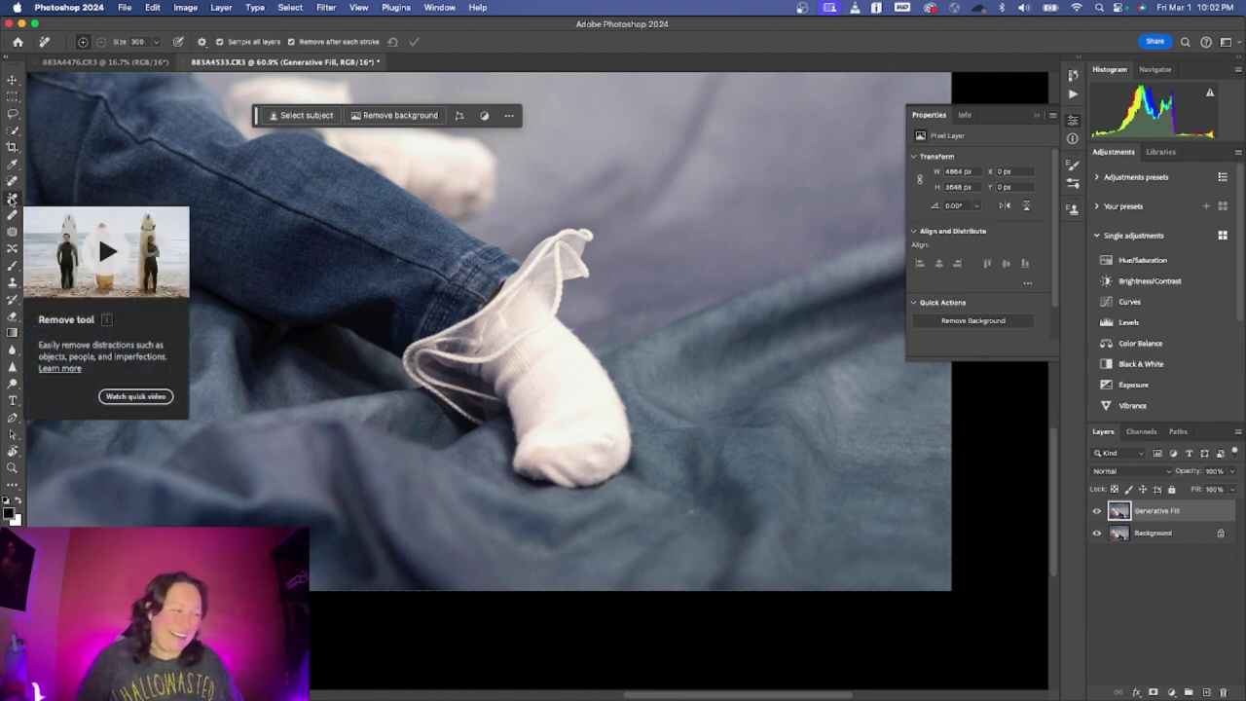
{"action": "key", "text": "bracketleft"}
{"action": "key", "text": "bracketleft"}
{"action": "key", "text": "bracketleft"}
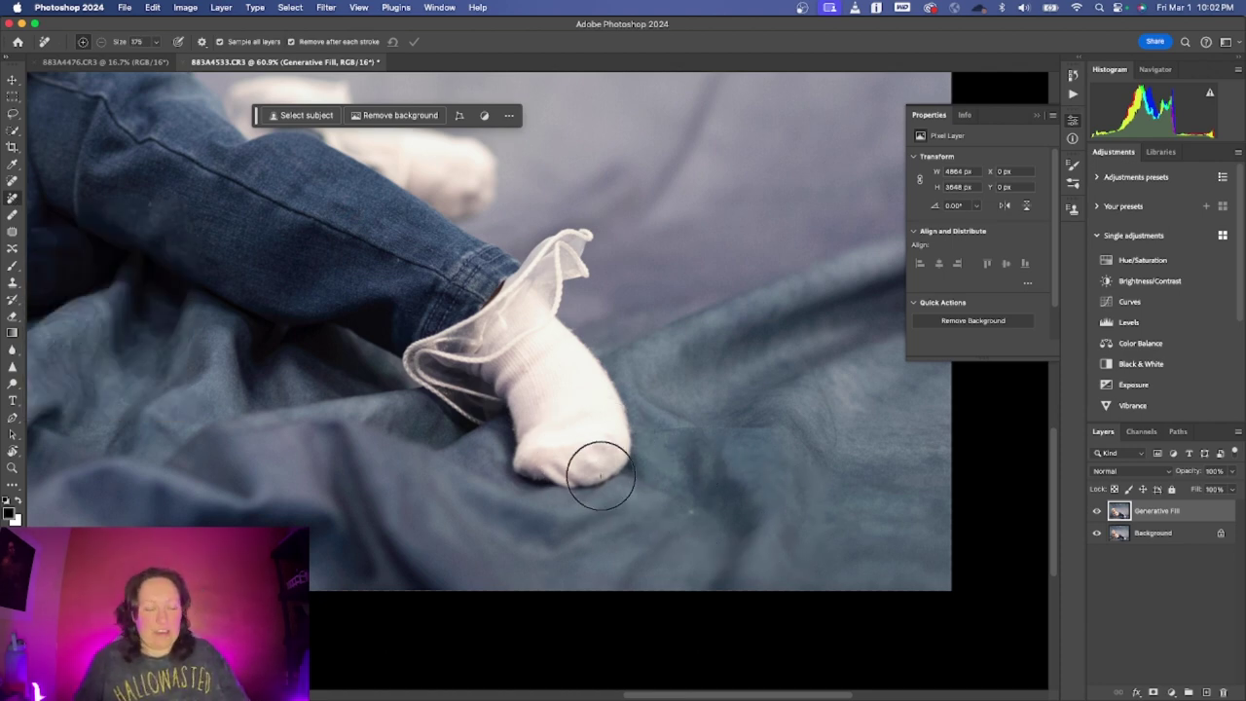
{"action": "key", "text": "bracketleft"}
{"action": "key", "text": "bracketleft"}
{"action": "key", "text": "bracketleft"}
{"action": "key", "text": "bracketleft"}
{"action": "key", "text": "bracketleft"}
{"action": "key", "text": "bracketleft"}
{"action": "key", "text": "bracketleft"}
{"action": "key", "text": "bracketleft"}
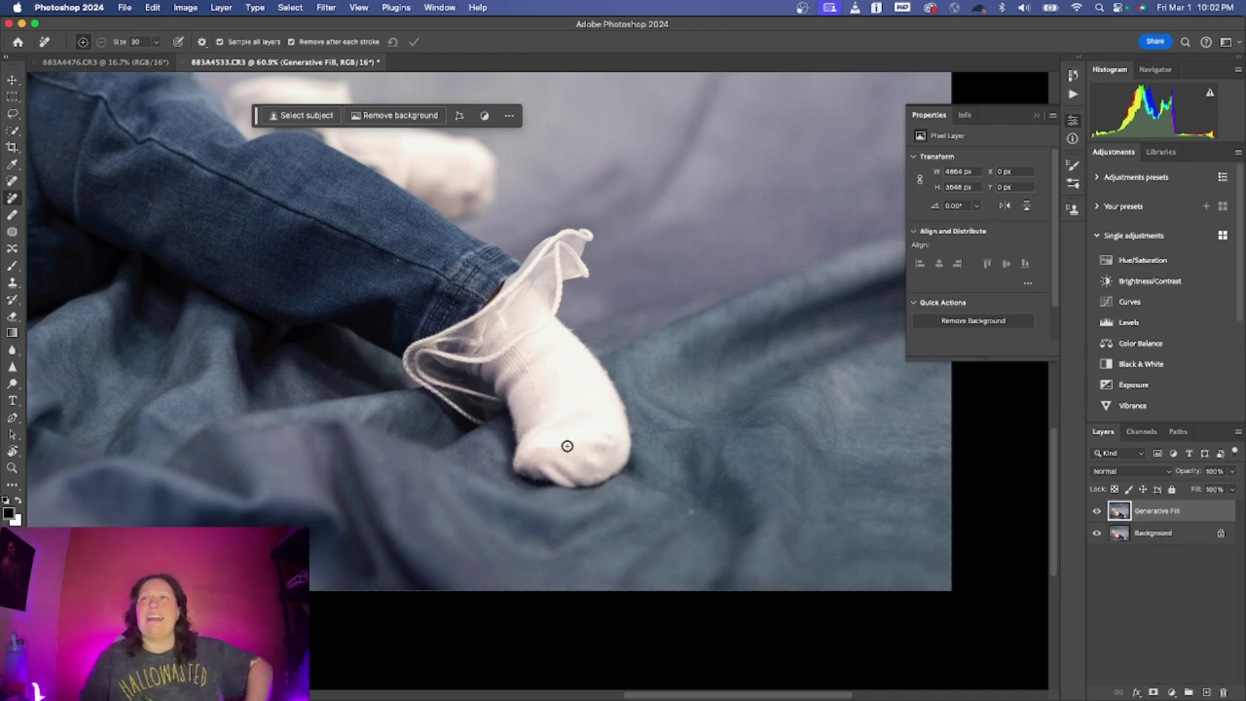
{"action": "left_click", "coordinate": [690, 510]}
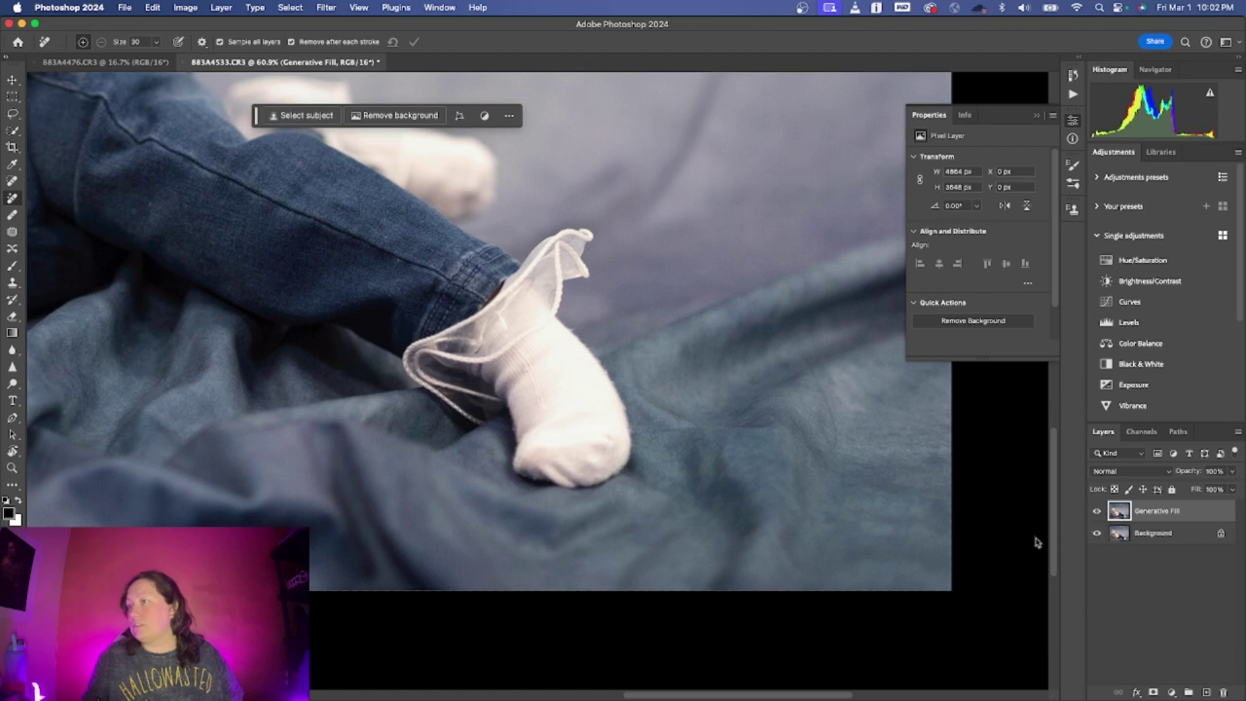
Erase the curved mark on the blanket right of the sock and compare with the original
{"action": "scroll", "coordinate": [1036, 543], "scroll_direction": "right", "scroll_amount": 2}
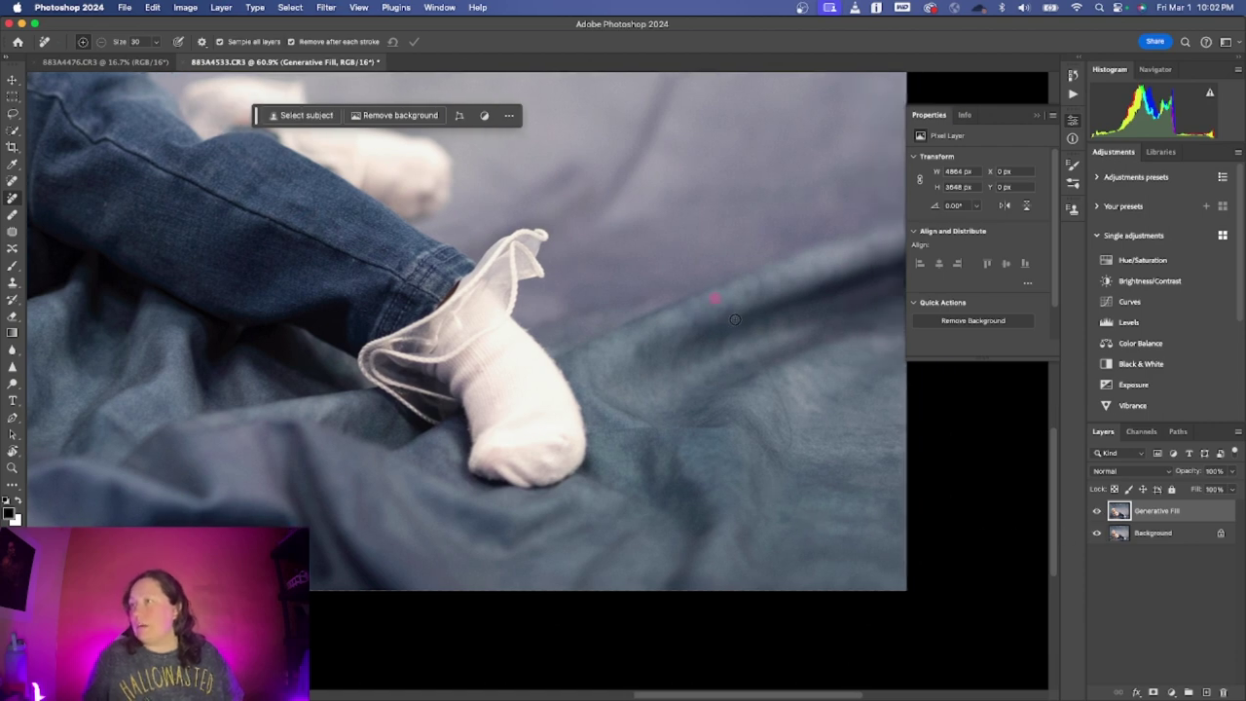
{"action": "mouse_move", "coordinate": [735, 319]}
{"action": "left_mouse_down"}
{"action": "mouse_move", "coordinate": [796, 437]}
{"action": "mouse_move", "coordinate": [716, 416]}
{"action": "left_mouse_up"}
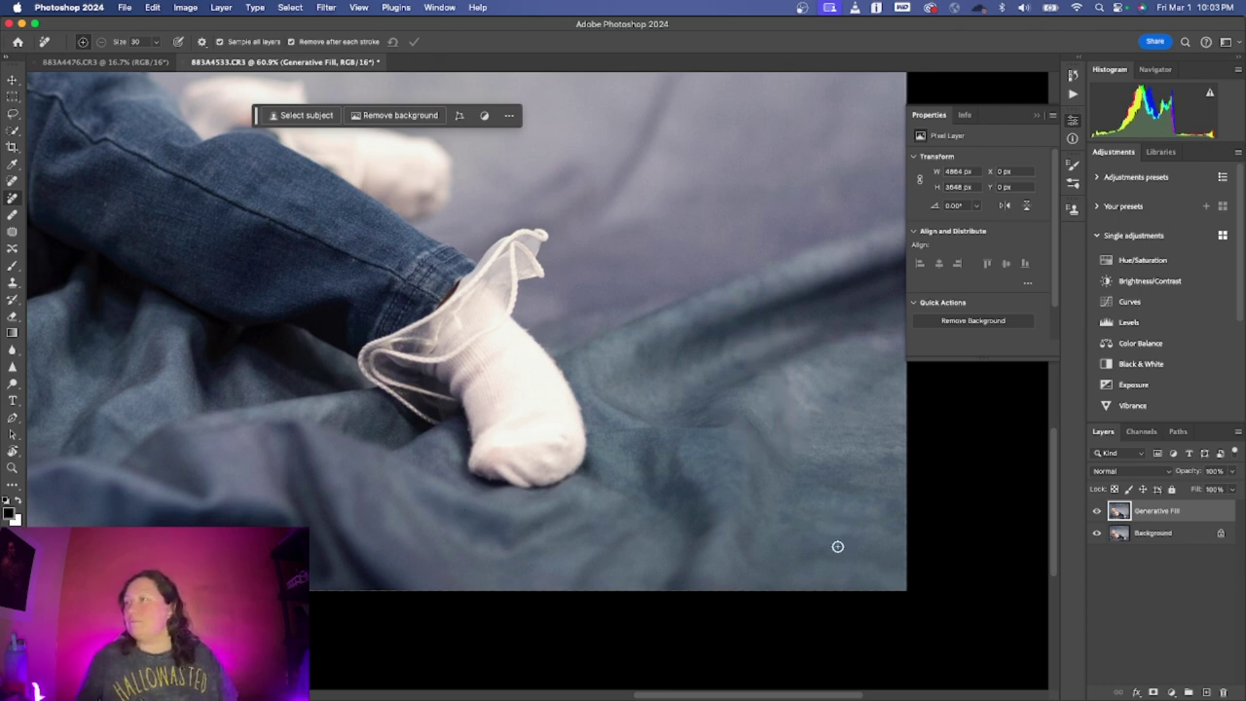
{"action": "left_click", "coordinate": [1097, 511]}
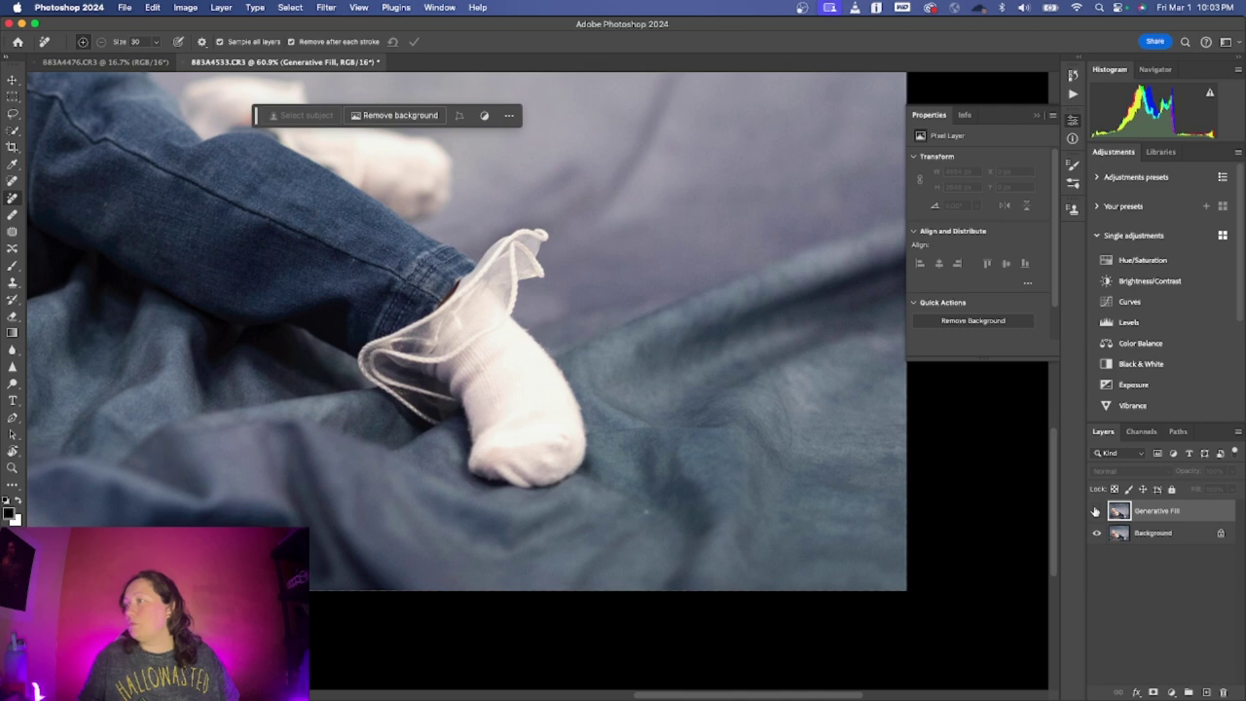
{"action": "left_click", "coordinate": [1097, 511]}
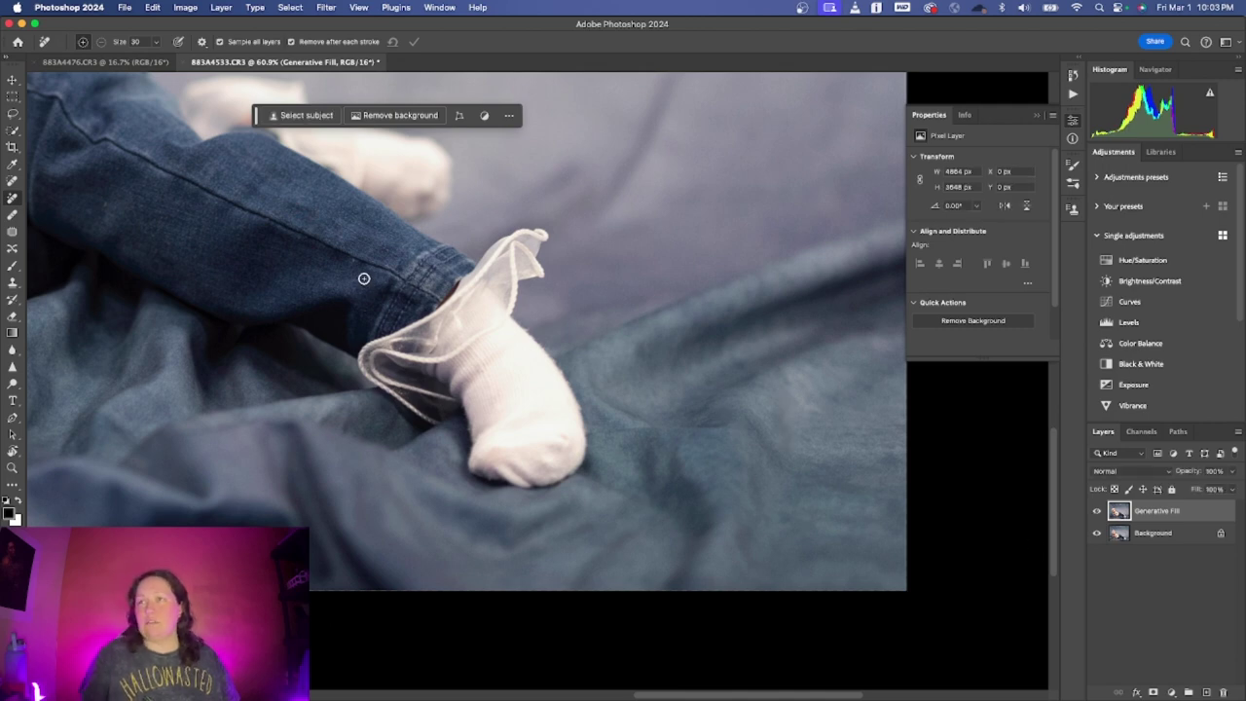
Remove three small spots on the baby's jeans
{"action": "left_click", "coordinate": [356, 260]}
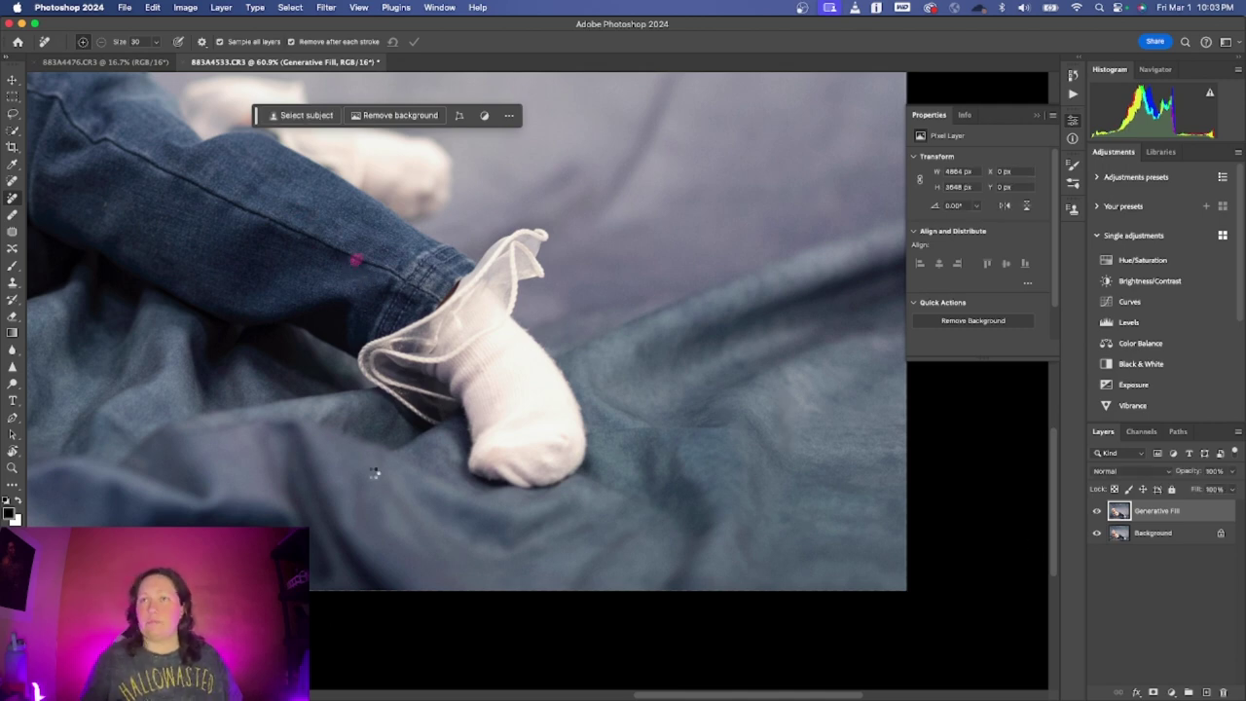
{"action": "left_click", "coordinate": [104, 203]}
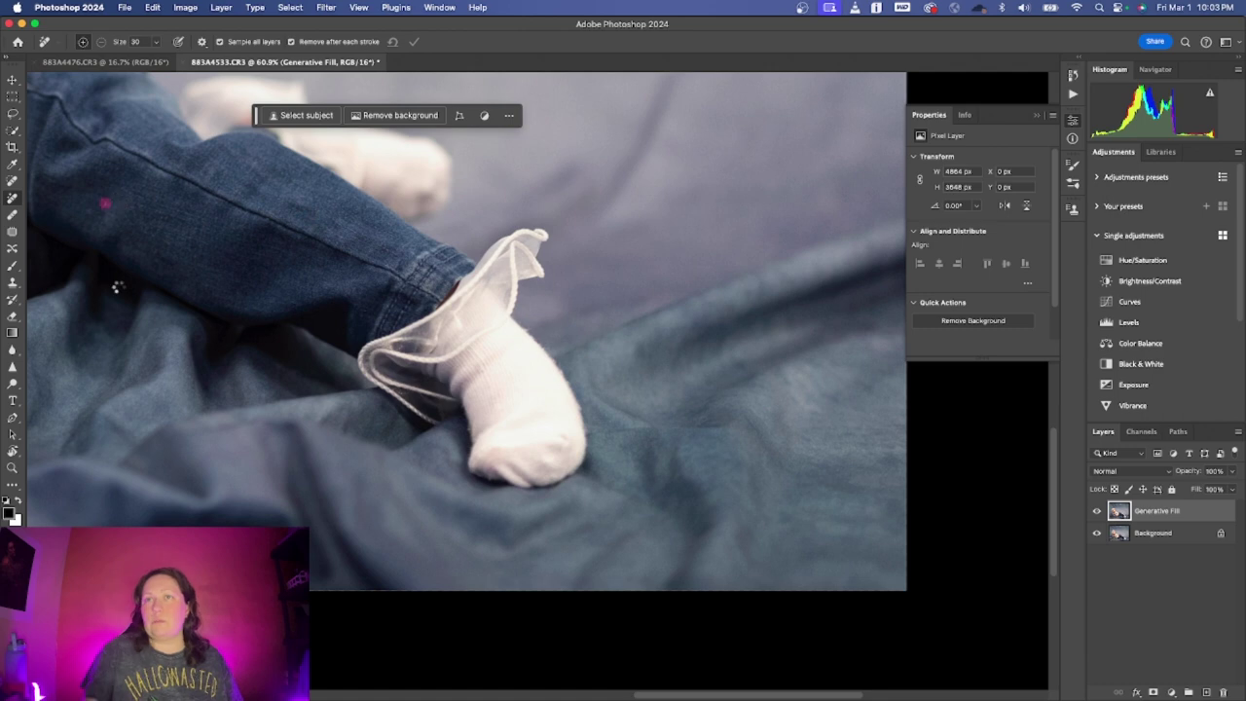
{"action": "left_click", "coordinate": [89, 211]}
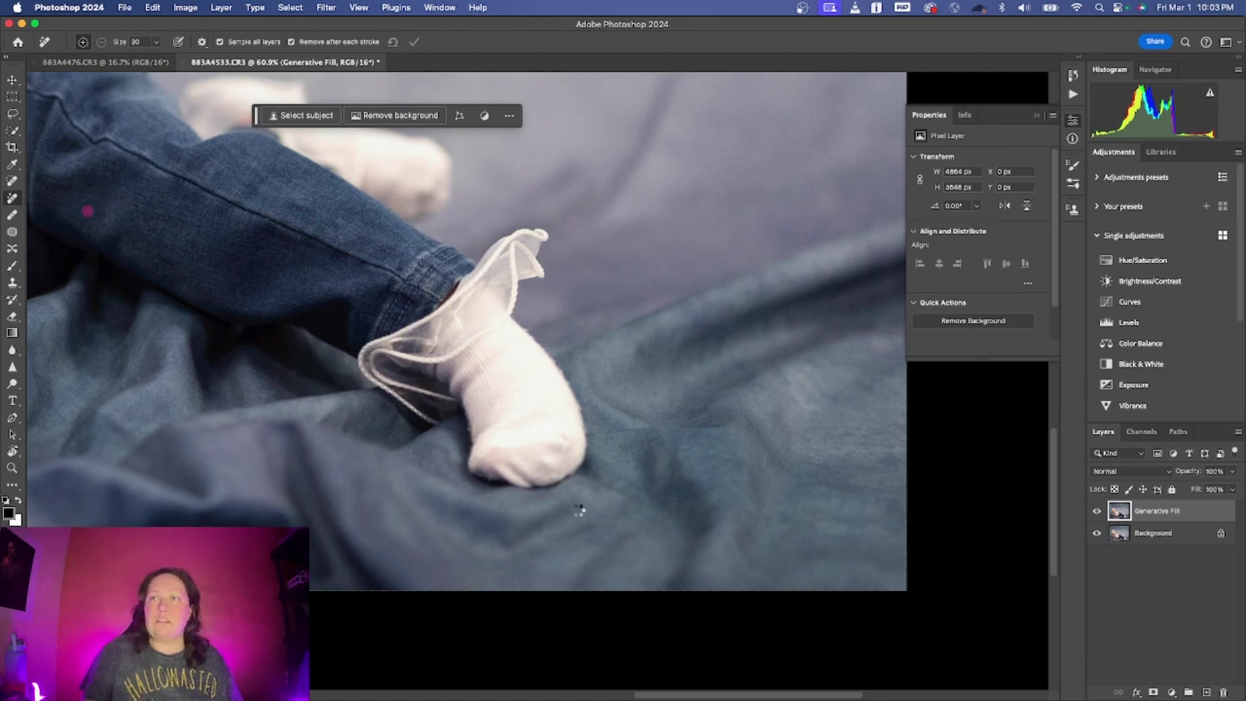
Remove the pink speck on the blanket fold left of the baby's hands
{"action": "scroll", "coordinate": [580, 503], "scroll_direction": "left", "scroll_amount": 5}
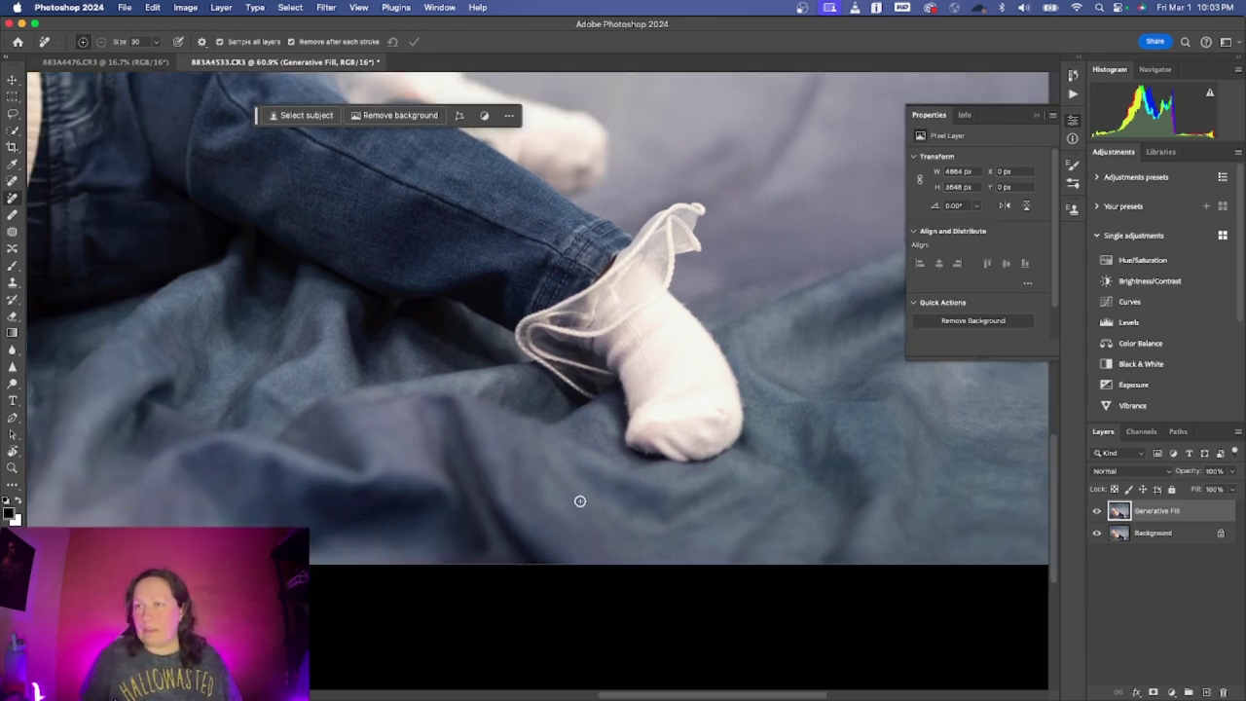
{"action": "scroll", "coordinate": [581, 500], "scroll_direction": "left", "scroll_amount": 10}
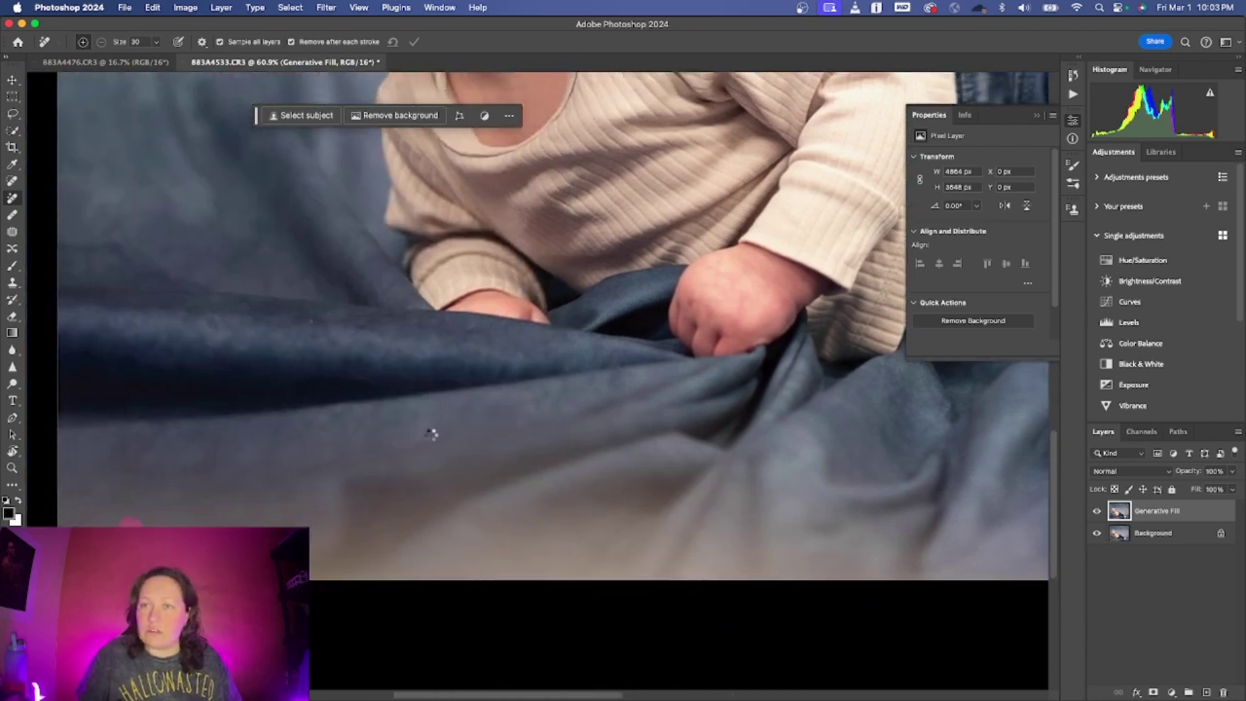
{"action": "left_click", "coordinate": [312, 321]}
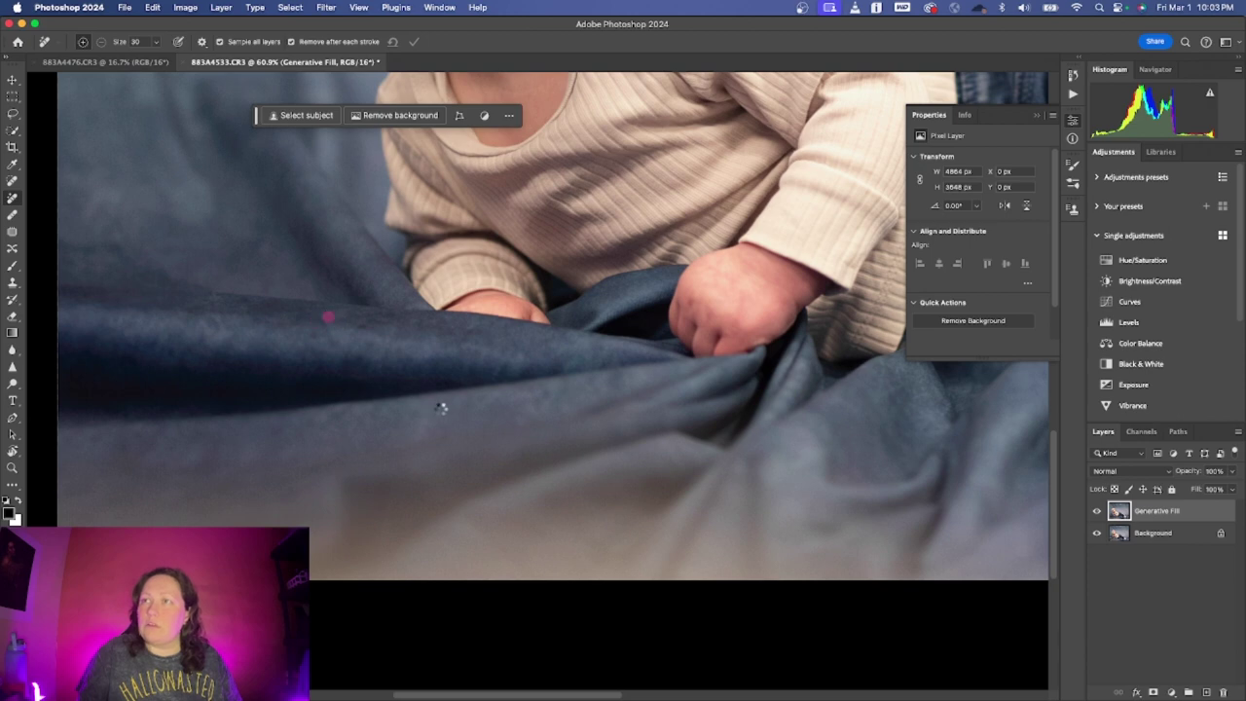
{"action": "scroll", "coordinate": [746, 454], "scroll_direction": "right", "scroll_amount": 3}
{"action": "scroll", "coordinate": [746, 448], "scroll_direction": "down", "scroll_amount": 2}
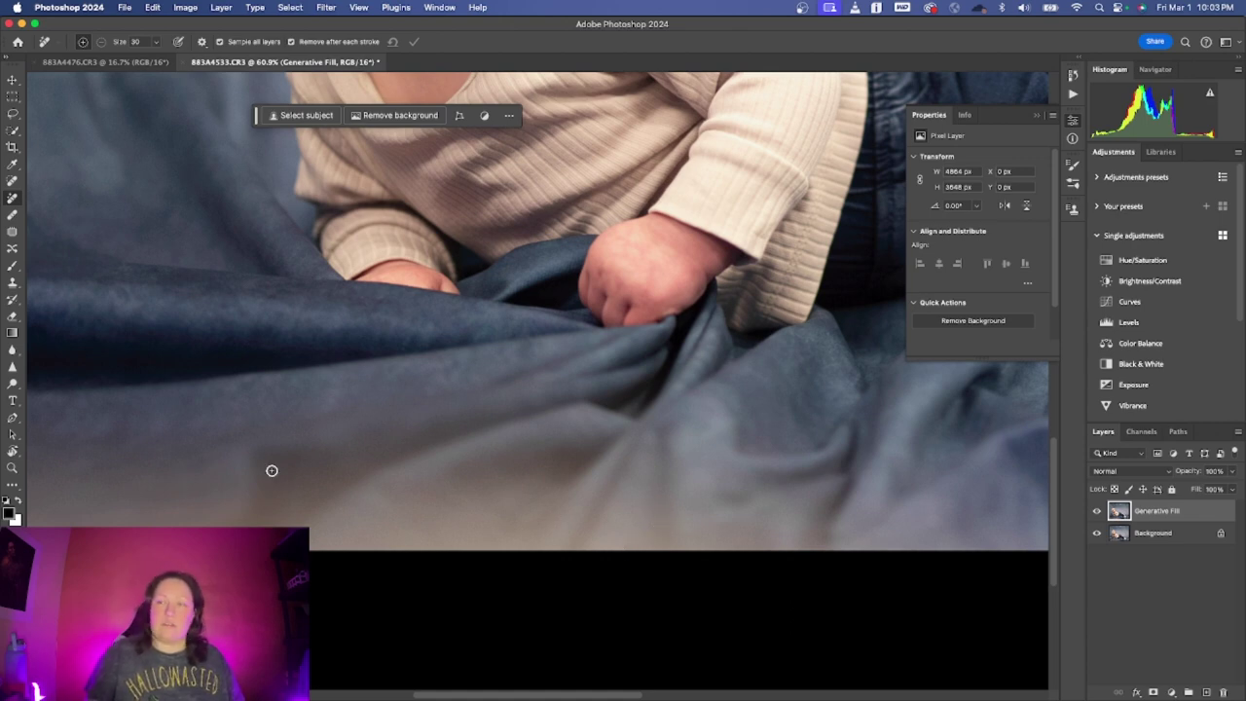
{"action": "scroll", "coordinate": [573, 376], "scroll_direction": "up", "scroll_amount": 3}
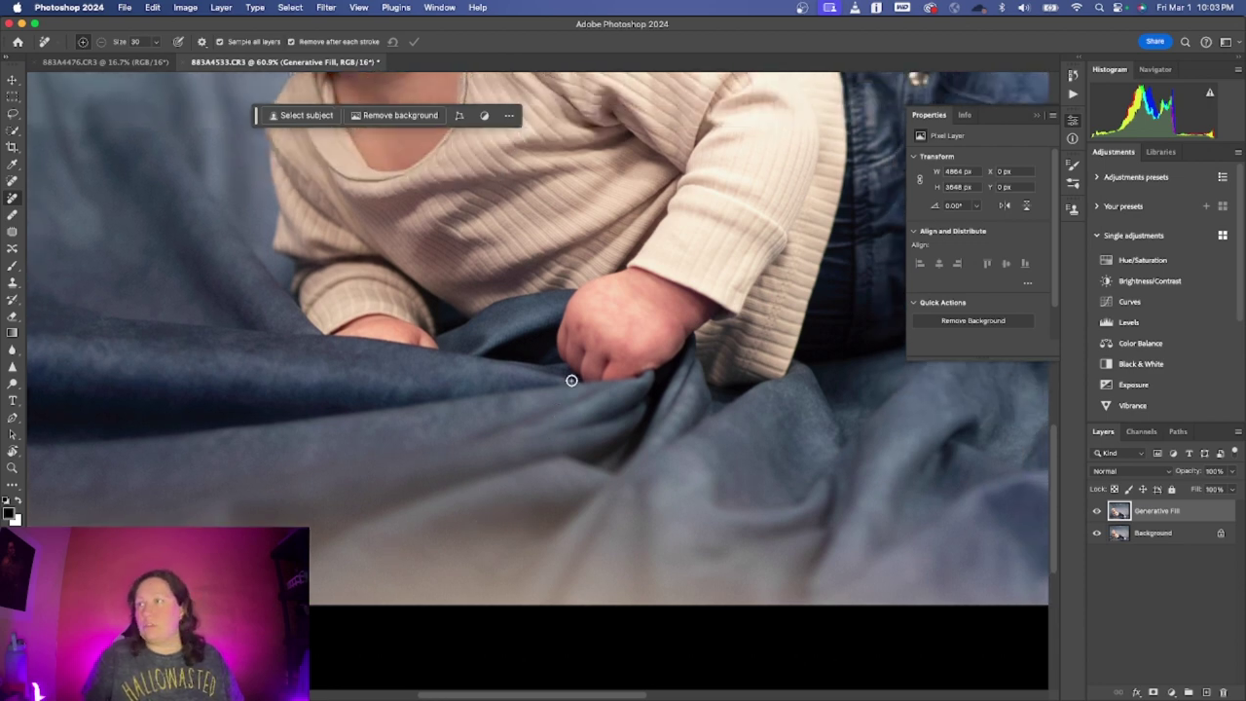
{"action": "scroll", "coordinate": [495, 378], "scroll_direction": "up", "scroll_amount": 10}
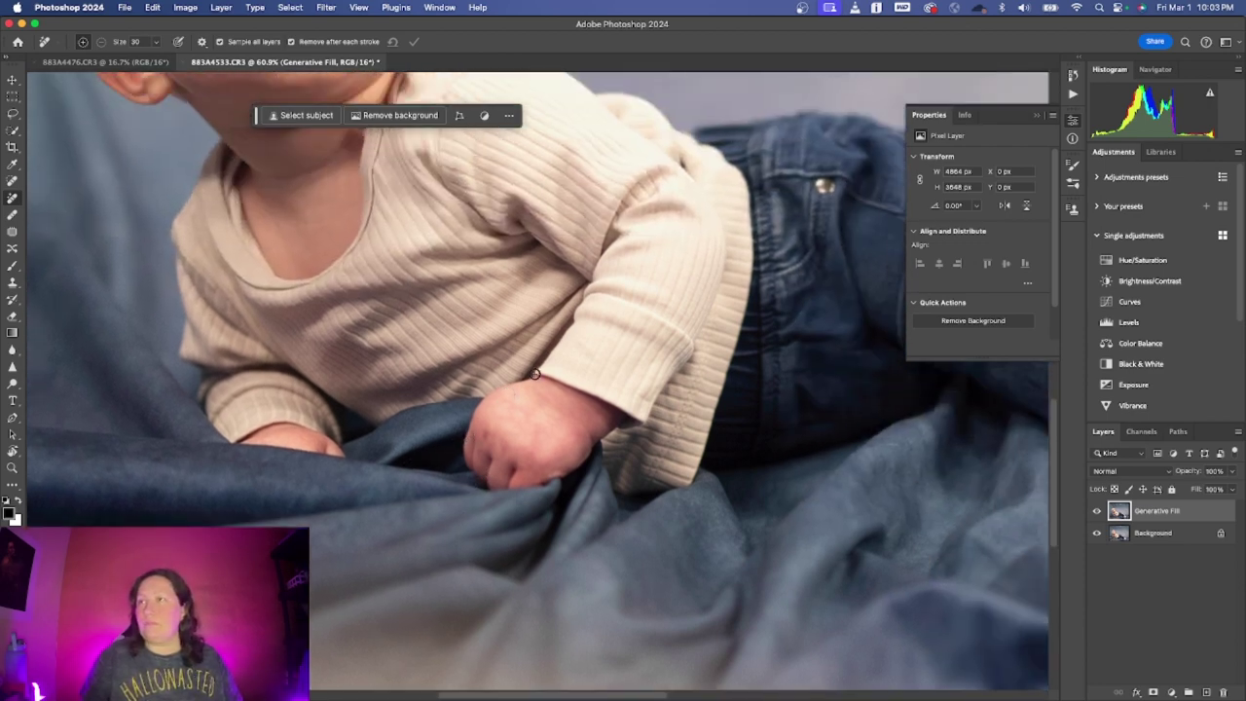
Zoom in, shrink the Remove brush, and erase the blemish at the inner eye corner
{"action": "scroll", "coordinate": [251, 356], "scroll_direction": "up", "scroll_amount": 2}
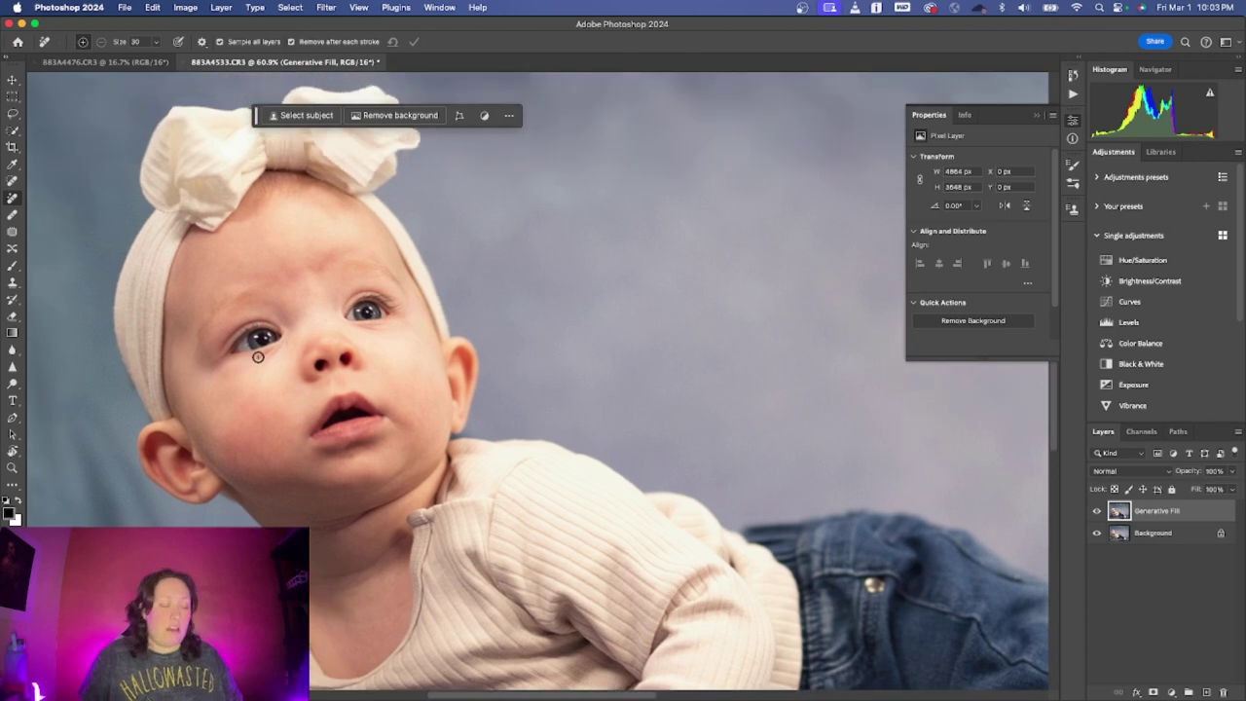
{"action": "scroll", "coordinate": [255, 352], "scroll_direction": "up", "scroll_amount": 5}
{"action": "scroll", "coordinate": [255, 353], "scroll_direction": "left", "scroll_amount": 1}
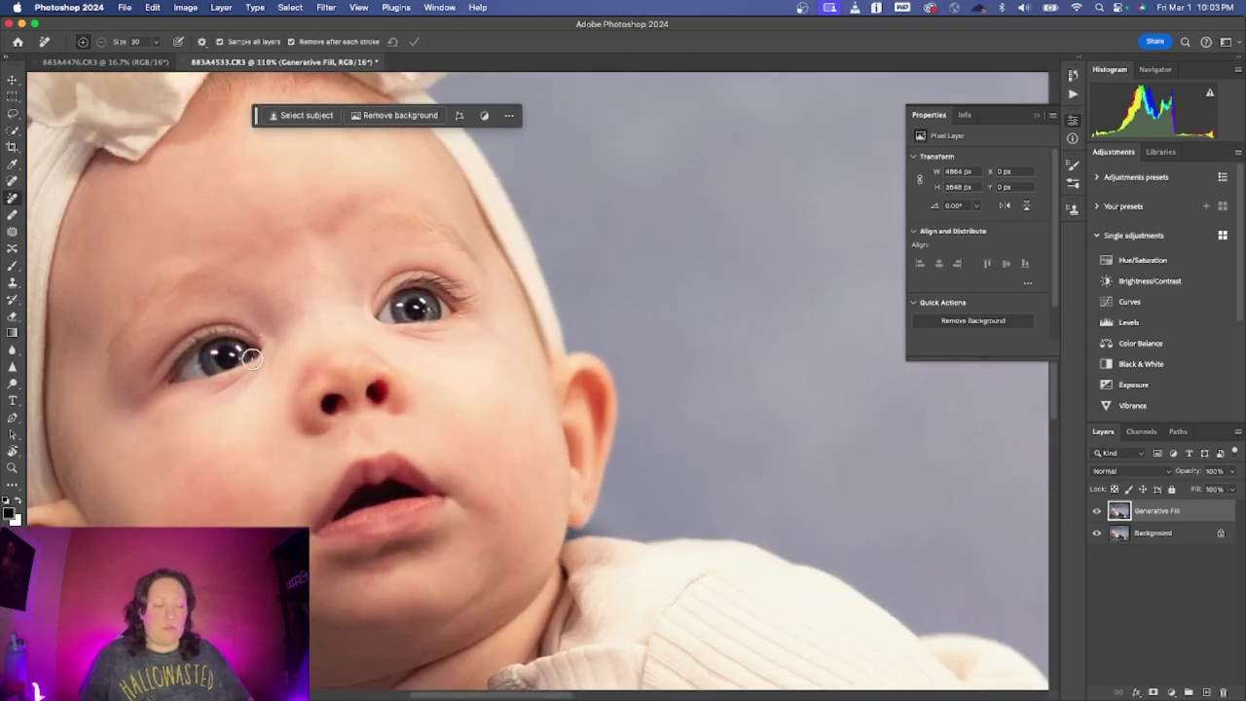
{"action": "key", "text": "bracketleft"}
{"action": "key", "text": "bracketleft"}
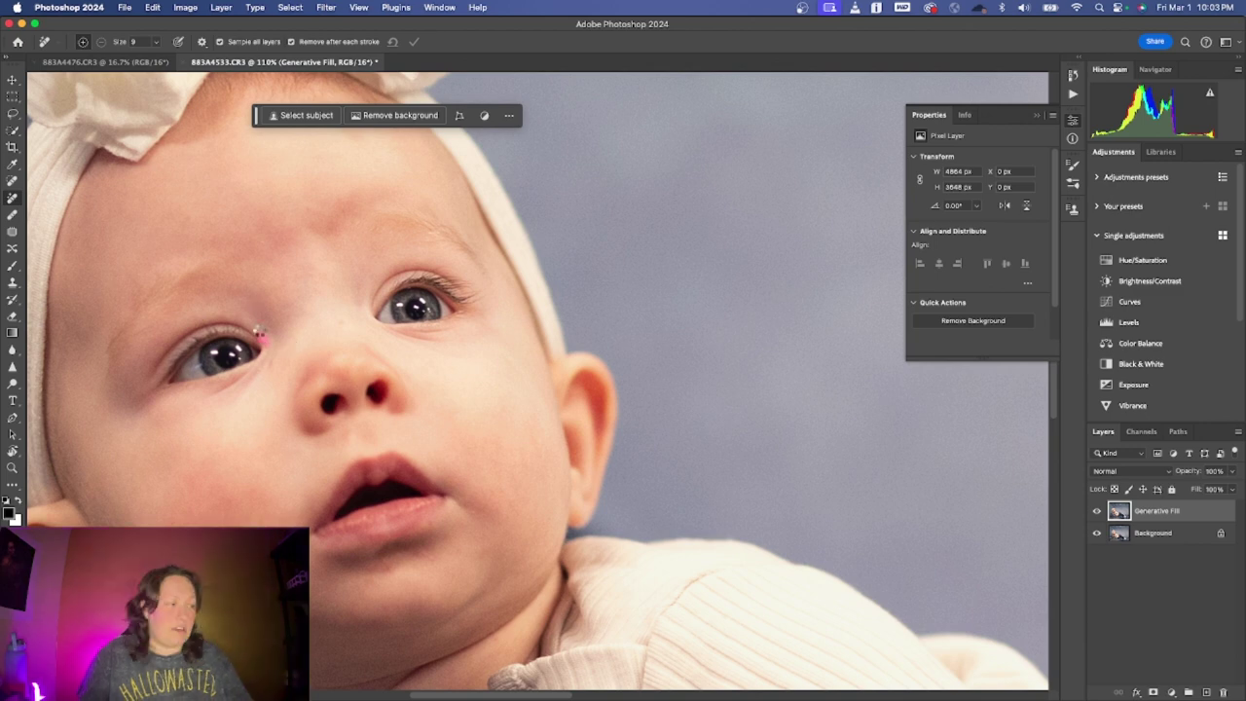
{"action": "left_click_drag", "start_coordinate": [258, 332], "coordinate": [271, 341]}
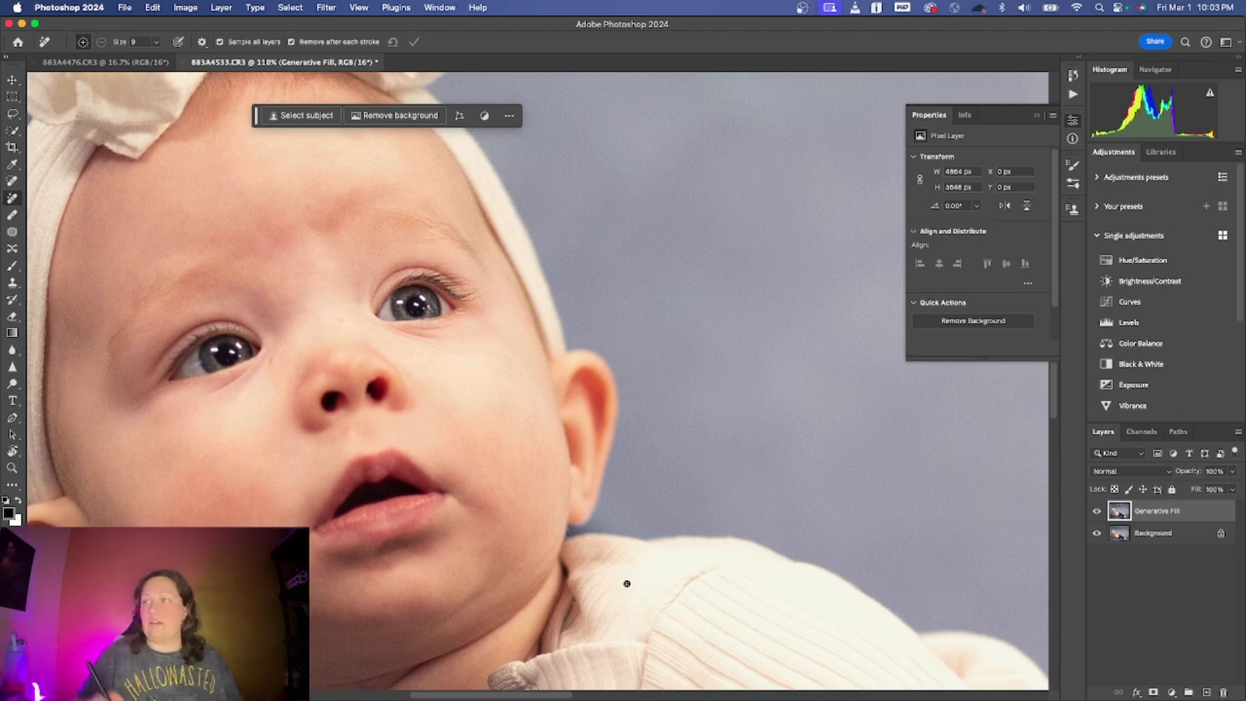
Zoom back out over the portrait and reselect the Generative Fill layer
{"action": "scroll", "coordinate": [626, 582], "scroll_direction": "down", "scroll_amount": 2}
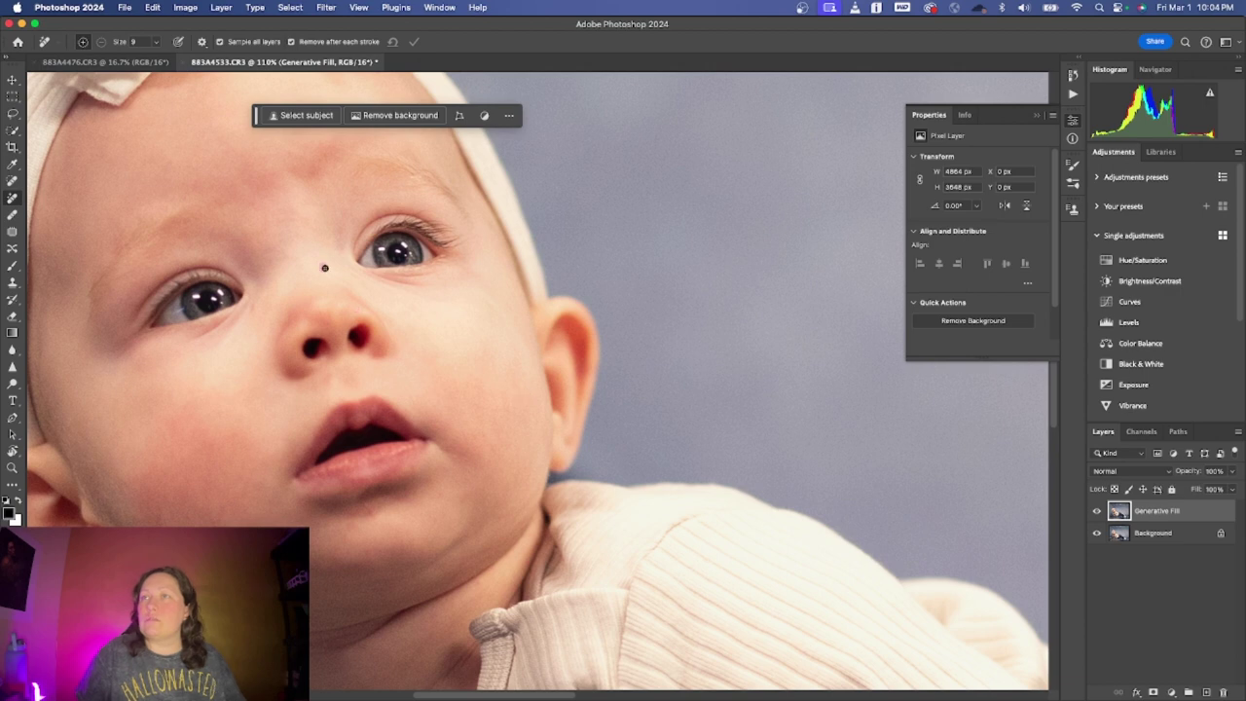
{"action": "scroll", "coordinate": [608, 392], "scroll_direction": "right", "scroll_amount": 5}
{"action": "scroll", "coordinate": [609, 392], "scroll_direction": "down", "scroll_amount": 2}
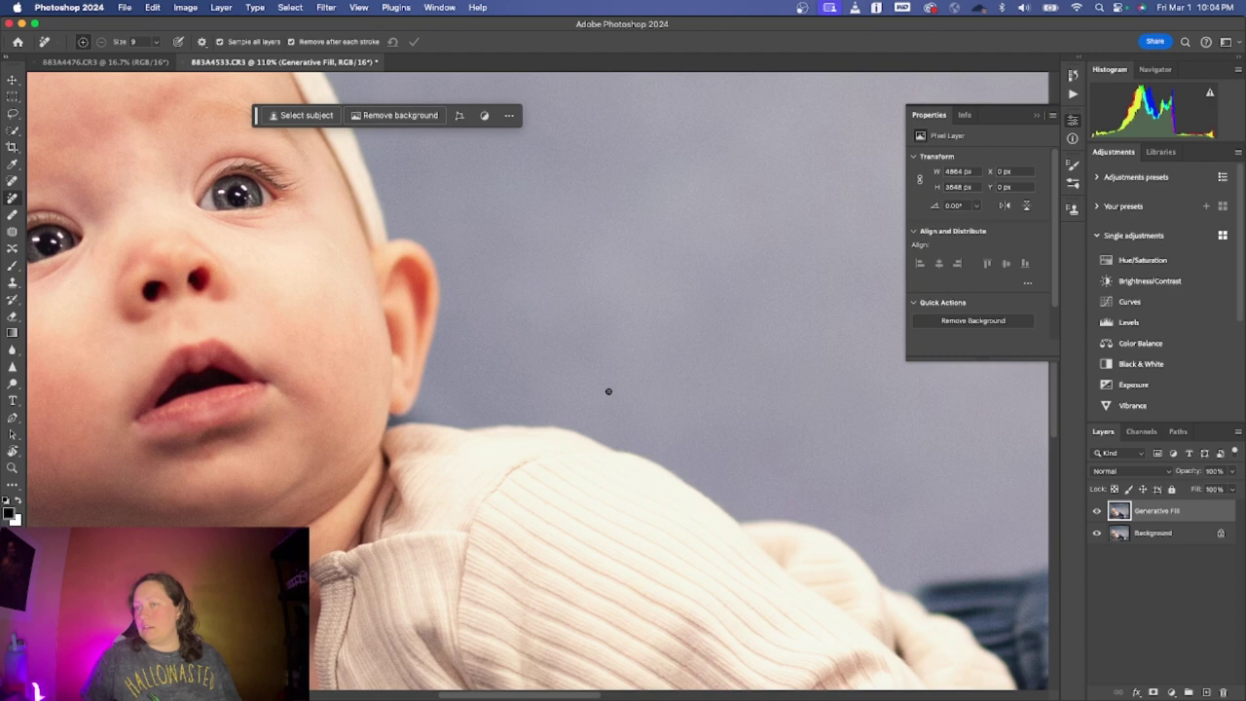
{"action": "scroll", "coordinate": [608, 391], "scroll_direction": "down", "scroll_amount": 5}
{"action": "scroll", "coordinate": [617, 393], "scroll_direction": "down", "scroll_amount": 3}
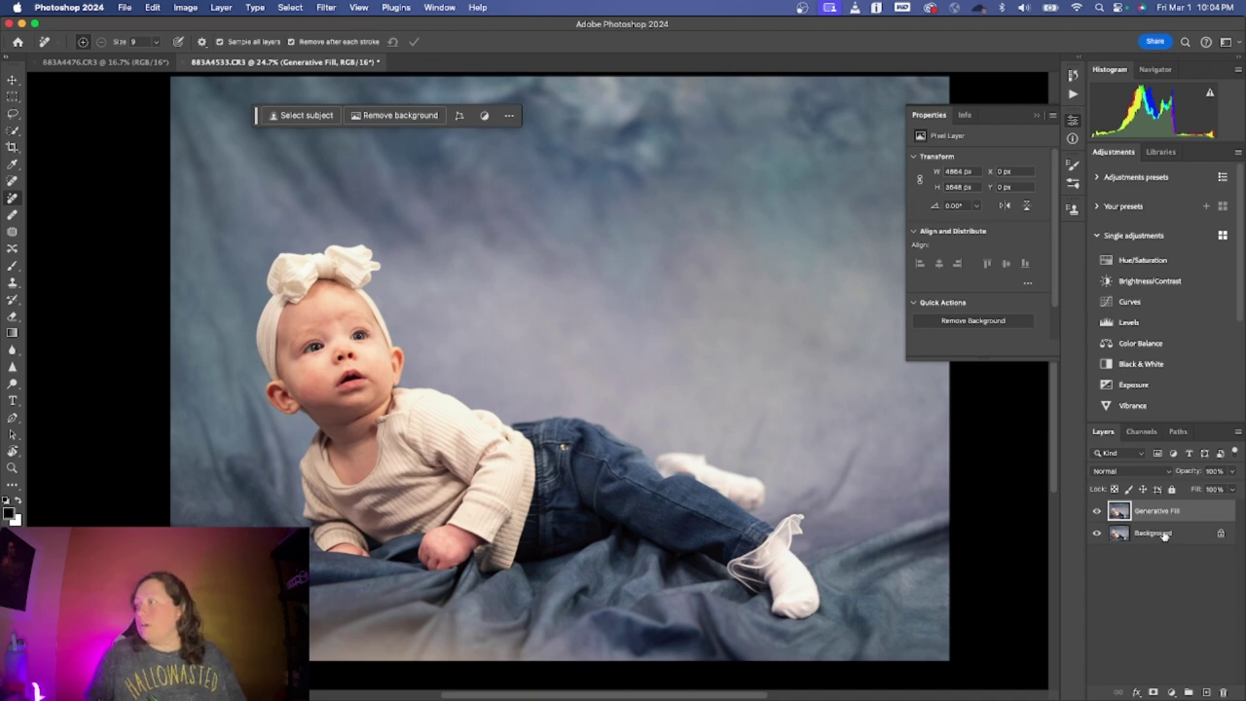
{"action": "key", "text": "super+alt+a"}
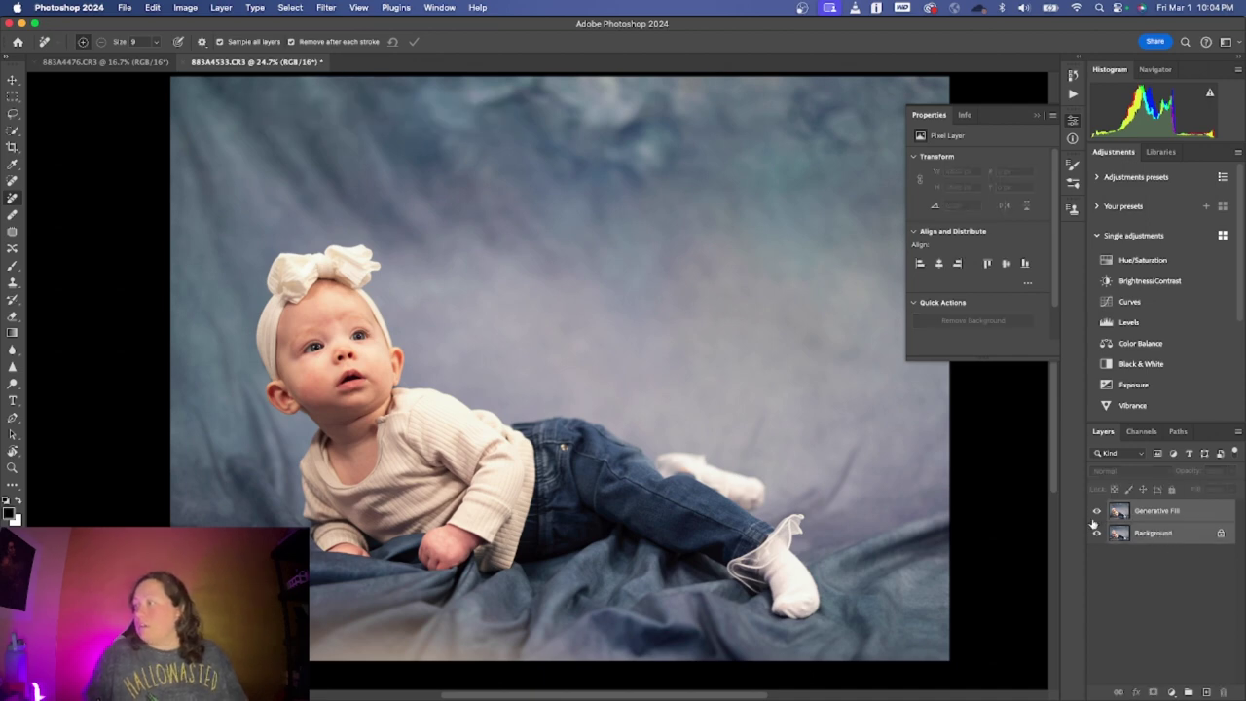
{"action": "left_click", "coordinate": [1147, 514]}
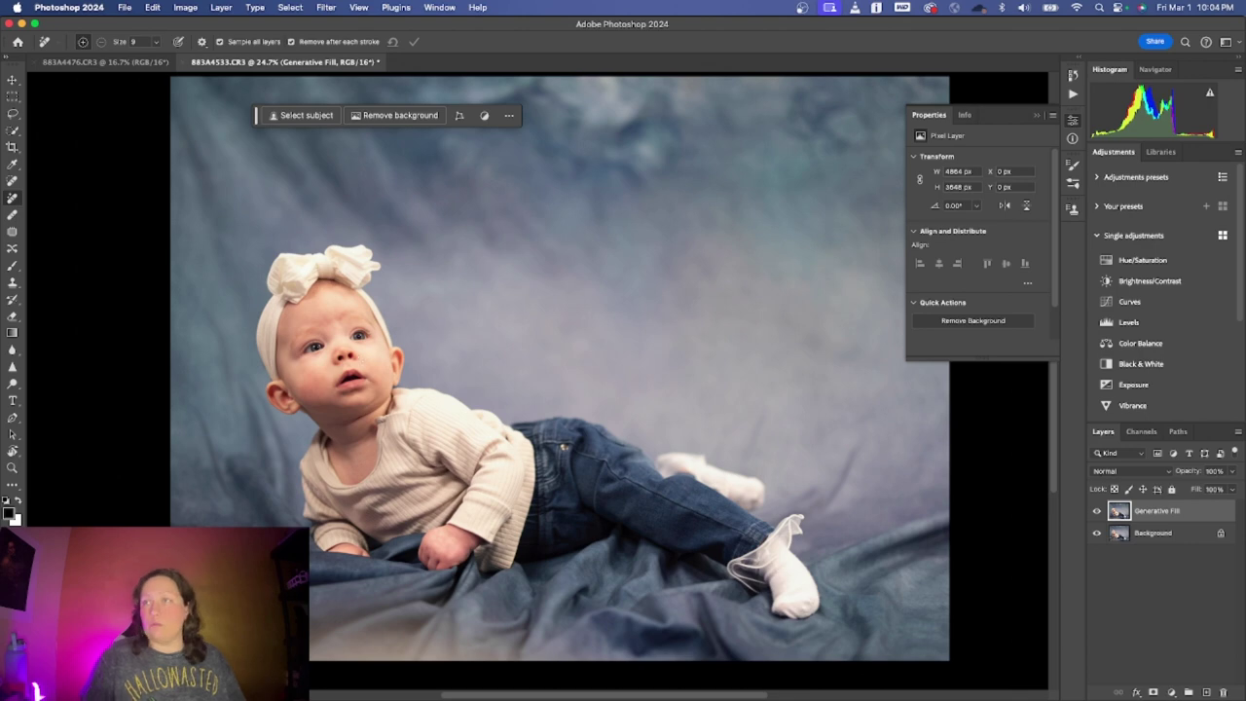
{"action": "scroll", "coordinate": [366, 370], "scroll_direction": "up", "scroll_amount": 3}
{"action": "scroll", "coordinate": [366, 370], "scroll_direction": "up", "scroll_amount": 1}
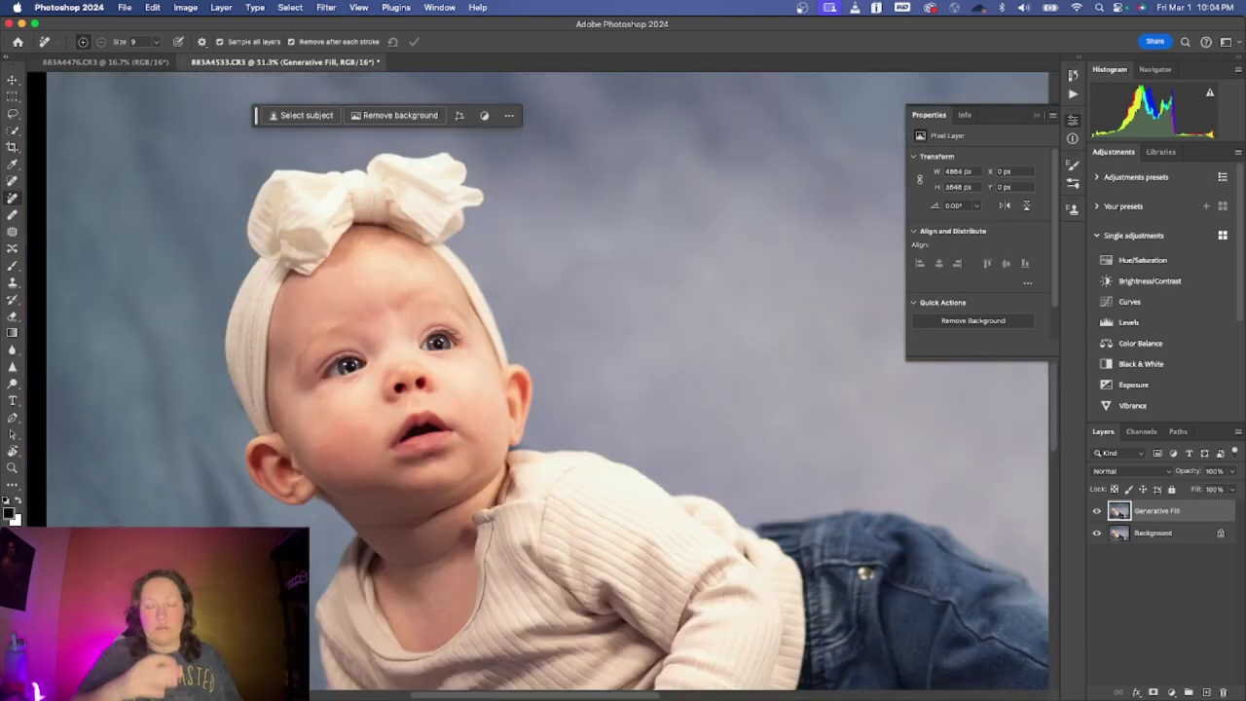
{"action": "scroll", "coordinate": [366, 370], "scroll_direction": "up", "scroll_amount": 1}
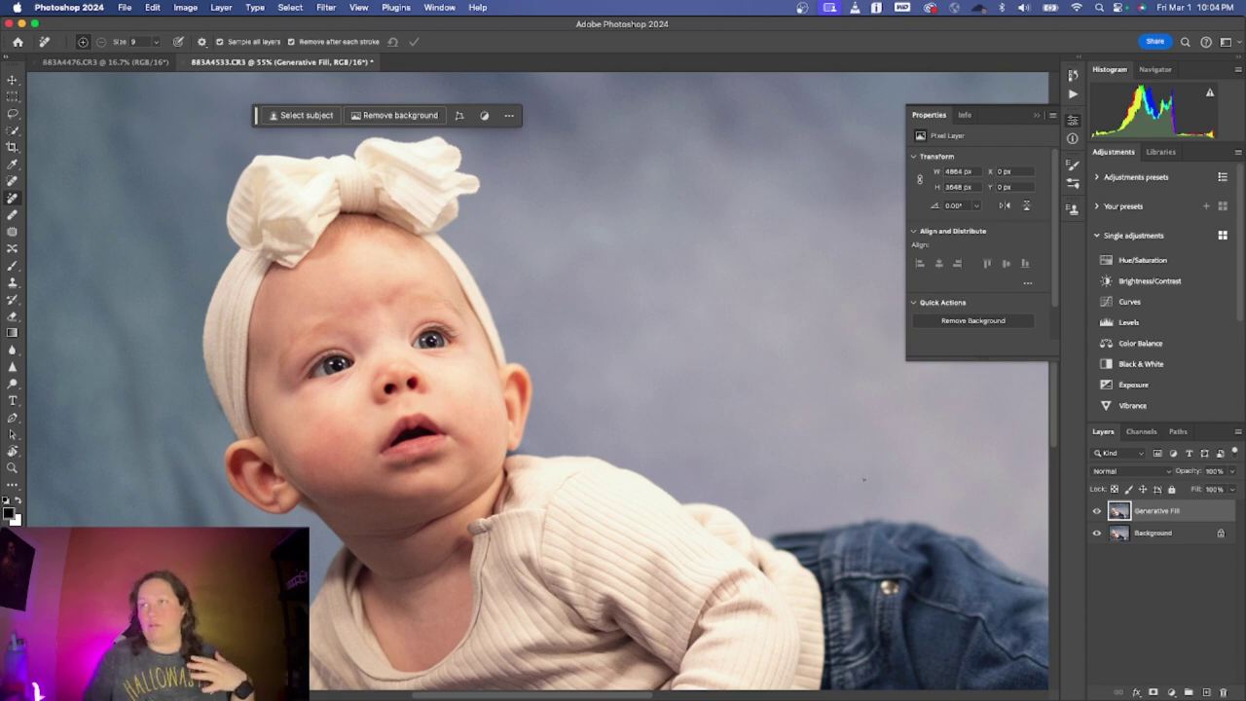
Play the Skin Frequency Separation action from the Actions panel and continue past its prompt
{"action": "left_click", "coordinate": [1073, 94]}
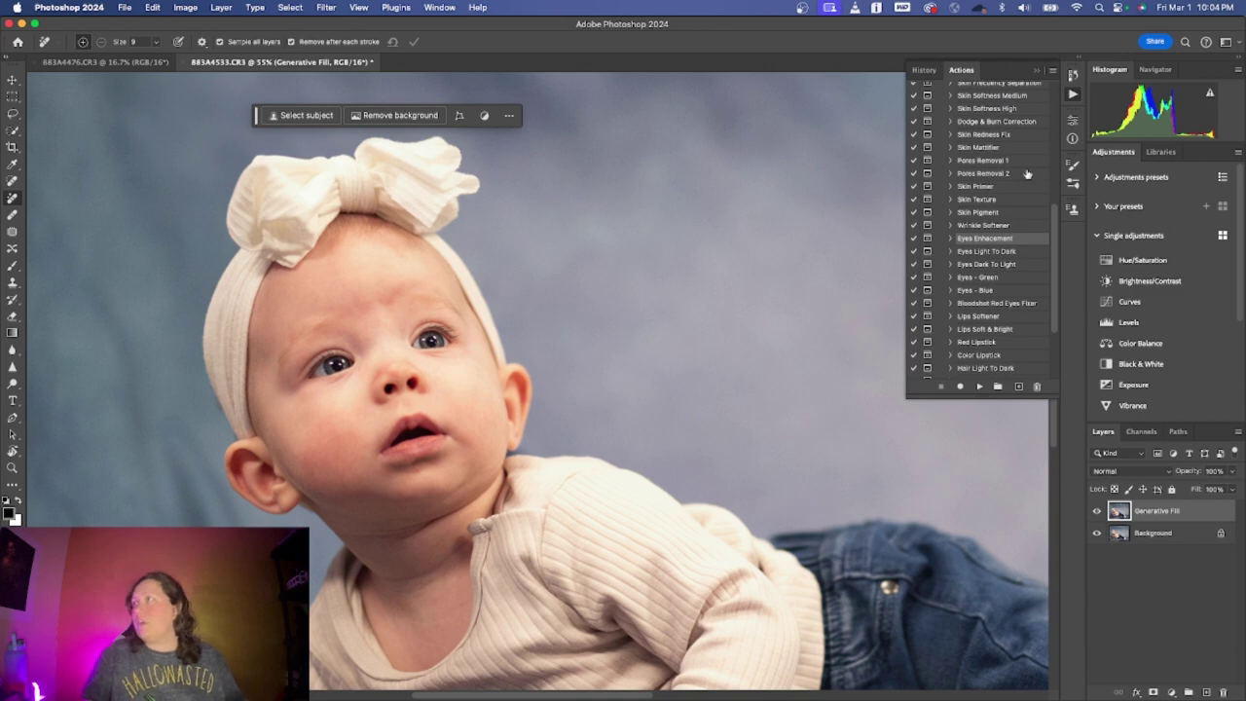
{"action": "scroll", "coordinate": [1054, 224], "scroll_direction": "up", "scroll_amount": 5}
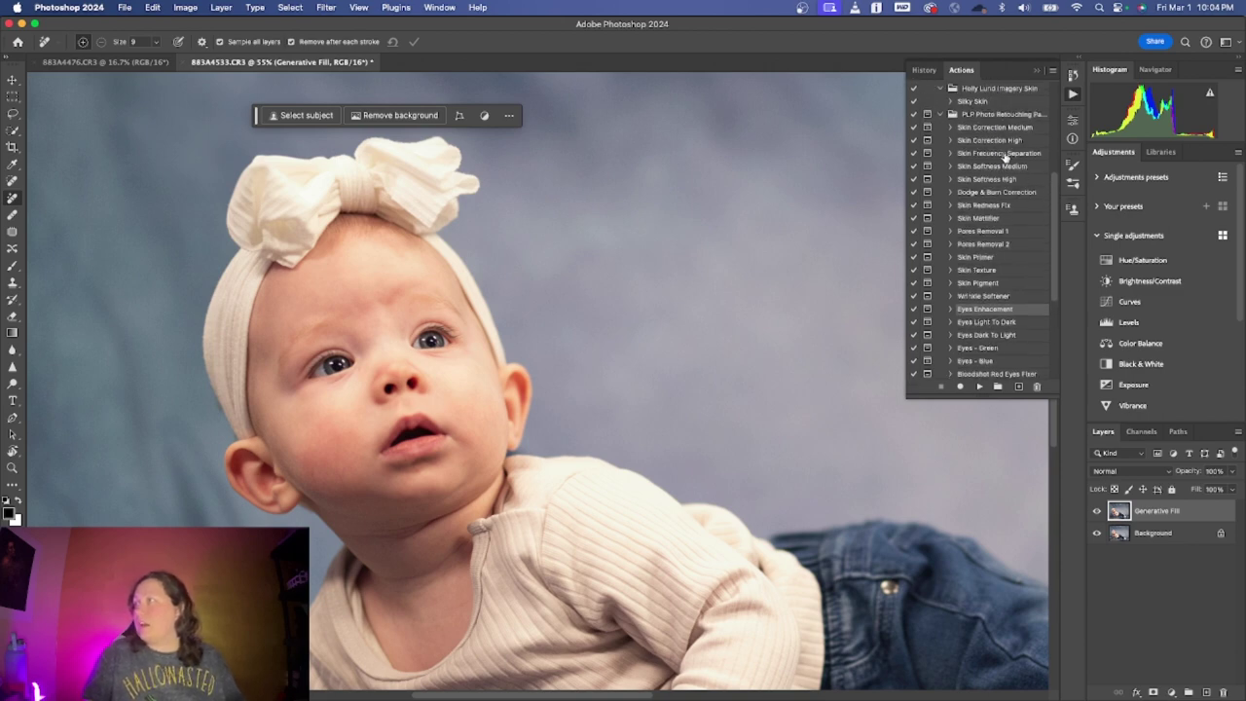
{"action": "left_click", "coordinate": [1003, 156]}
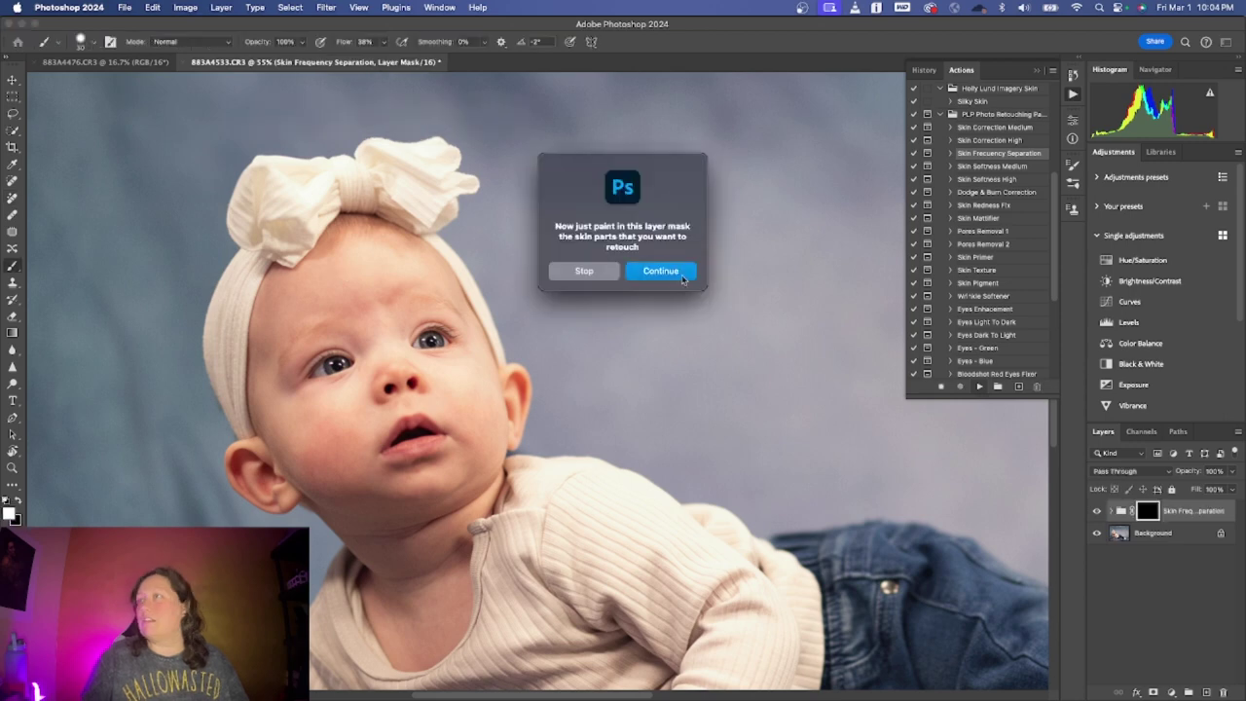
{"action": "left_click", "coordinate": [660, 272]}
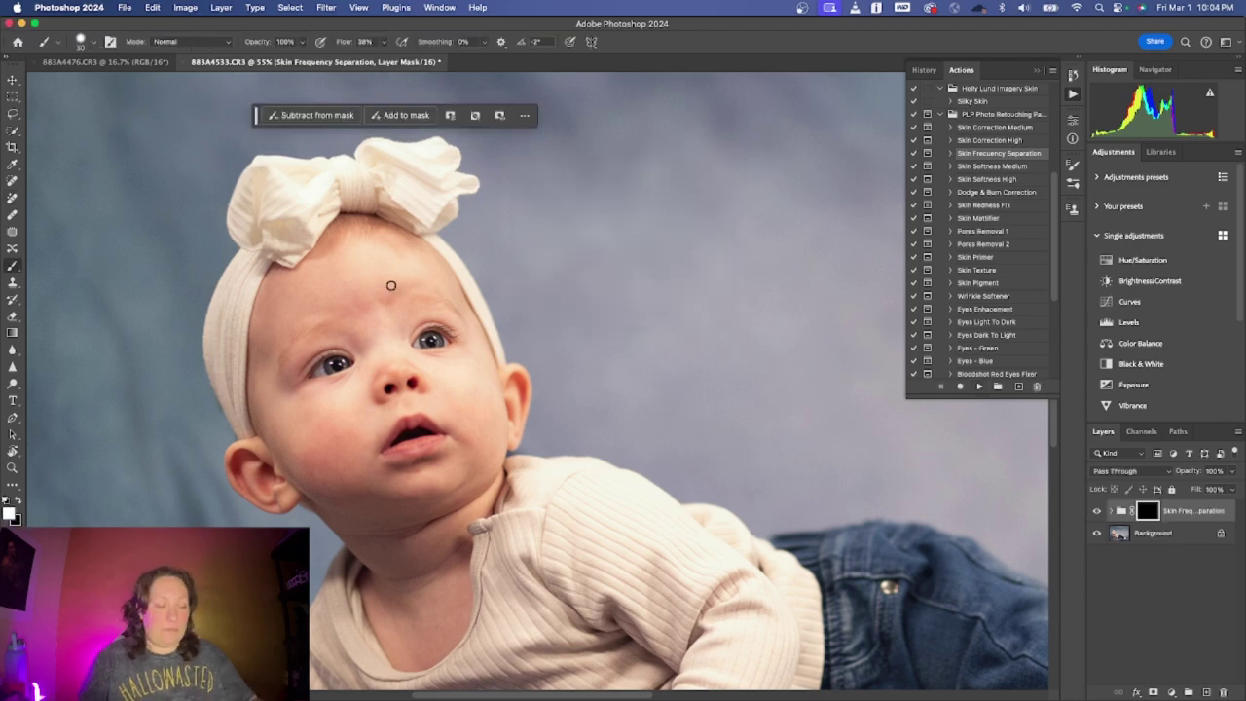
Paint the mask at 40% opacity over the forehead, then the neck and chest with a smaller brush
{"action": "key", "text": "bracketright"}
{"action": "key", "text": "bracketright"}
{"action": "key", "text": "bracketright"}
{"action": "key", "text": "bracketright"}
{"action": "key", "text": "bracketright"}
{"action": "key", "text": "bracketright"}
{"action": "key", "text": "bracketright"}
{"action": "key", "text": "bracketright"}
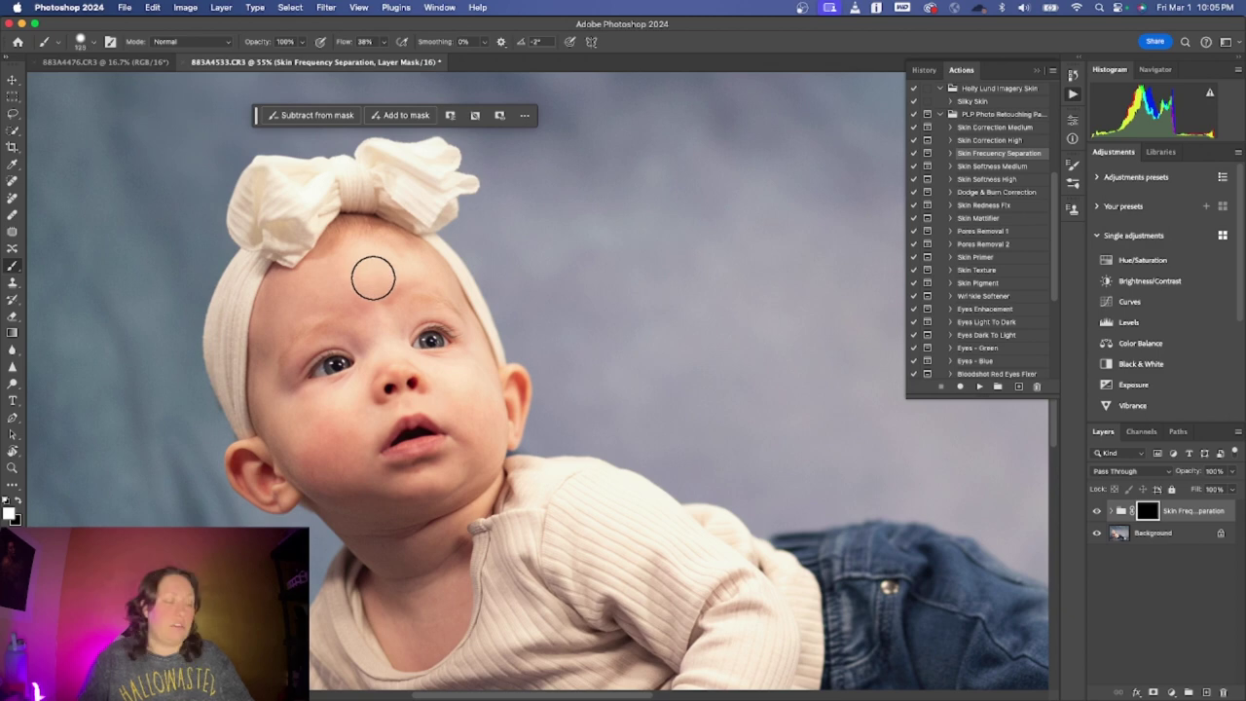
{"action": "key", "text": "4"}
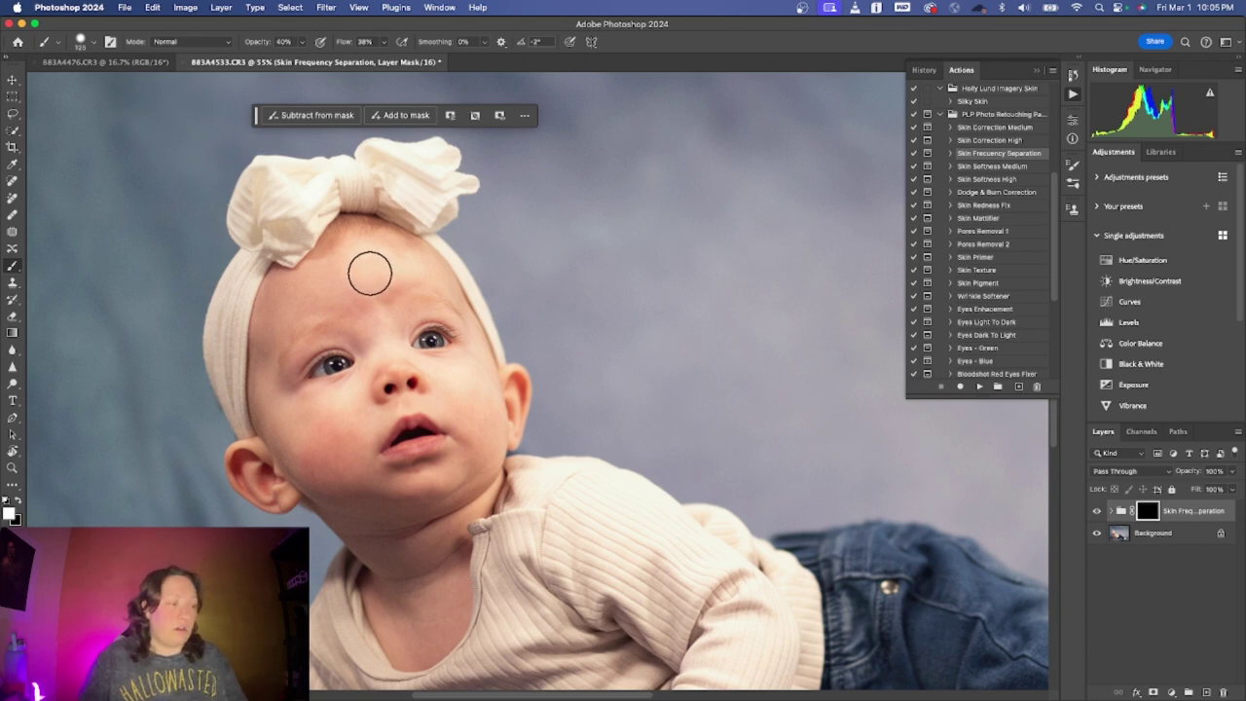
{"action": "mouse_move", "coordinate": [367, 230]}
{"action": "left_mouse_down"}
{"action": "mouse_move", "coordinate": [357, 269]}
{"action": "mouse_move", "coordinate": [345, 268]}
{"action": "mouse_move", "coordinate": [379, 257]}
{"action": "mouse_move", "coordinate": [354, 259]}
{"action": "mouse_move", "coordinate": [285, 305]}
{"action": "mouse_move", "coordinate": [385, 271]}
{"action": "mouse_move", "coordinate": [375, 313]}
{"action": "mouse_move", "coordinate": [362, 311]}
{"action": "mouse_move", "coordinate": [381, 333]}
{"action": "mouse_move", "coordinate": [358, 271]}
{"action": "mouse_move", "coordinate": [389, 343]}
{"action": "mouse_move", "coordinate": [325, 402]}
{"action": "mouse_move", "coordinate": [278, 411]}
{"action": "mouse_move", "coordinate": [320, 429]}
{"action": "mouse_move", "coordinate": [285, 427]}
{"action": "mouse_move", "coordinate": [347, 465]}
{"action": "mouse_move", "coordinate": [318, 459]}
{"action": "mouse_move", "coordinate": [343, 453]}
{"action": "mouse_move", "coordinate": [350, 479]}
{"action": "mouse_move", "coordinate": [310, 417]}
{"action": "mouse_move", "coordinate": [288, 414]}
{"action": "mouse_move", "coordinate": [337, 449]}
{"action": "mouse_move", "coordinate": [485, 409]}
{"action": "mouse_move", "coordinate": [440, 375]}
{"action": "mouse_move", "coordinate": [492, 424]}
{"action": "mouse_move", "coordinate": [447, 473]}
{"action": "mouse_move", "coordinate": [367, 483]}
{"action": "mouse_move", "coordinate": [484, 456]}
{"action": "mouse_move", "coordinate": [460, 380]}
{"action": "mouse_move", "coordinate": [444, 387]}
{"action": "mouse_move", "coordinate": [499, 426]}
{"action": "mouse_move", "coordinate": [383, 494]}
{"action": "mouse_move", "coordinate": [436, 504]}
{"action": "mouse_move", "coordinate": [324, 495]}
{"action": "mouse_move", "coordinate": [345, 515]}
{"action": "mouse_move", "coordinate": [257, 438]}
{"action": "mouse_move", "coordinate": [378, 526]}
{"action": "left_mouse_up"}
{"action": "key", "text": "bracketleft"}
{"action": "key", "text": "bracketleft"}
{"action": "key", "text": "bracketleft"}
{"action": "mouse_move", "coordinate": [455, 526]}
{"action": "left_mouse_down"}
{"action": "mouse_move", "coordinate": [442, 584]}
{"action": "mouse_move", "coordinate": [390, 609]}
{"action": "mouse_move", "coordinate": [437, 632]}
{"action": "mouse_move", "coordinate": [480, 592]}
{"action": "left_mouse_up"}
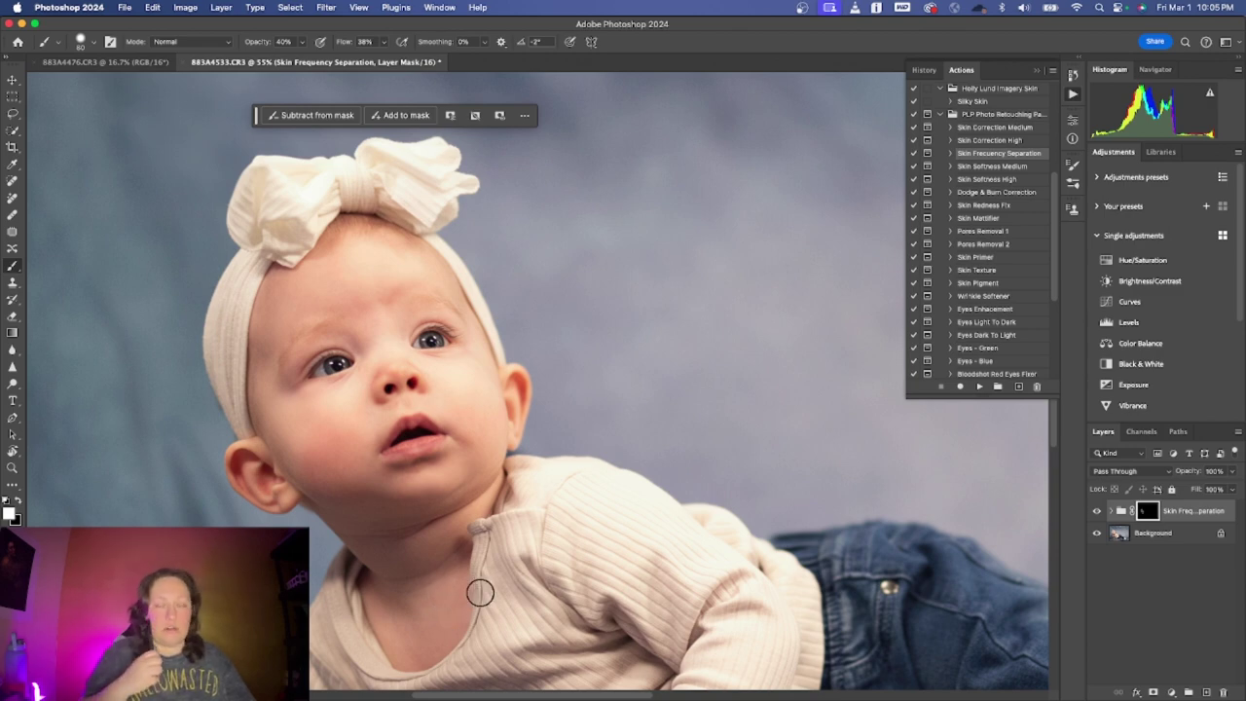
Compare the Skin Frequency Separation group against the original, then select the Background layer
{"action": "scroll", "coordinate": [244, 414], "scroll_direction": "down", "scroll_amount": 5}
{"action": "scroll", "coordinate": [244, 415], "scroll_direction": "right", "scroll_amount": 2}
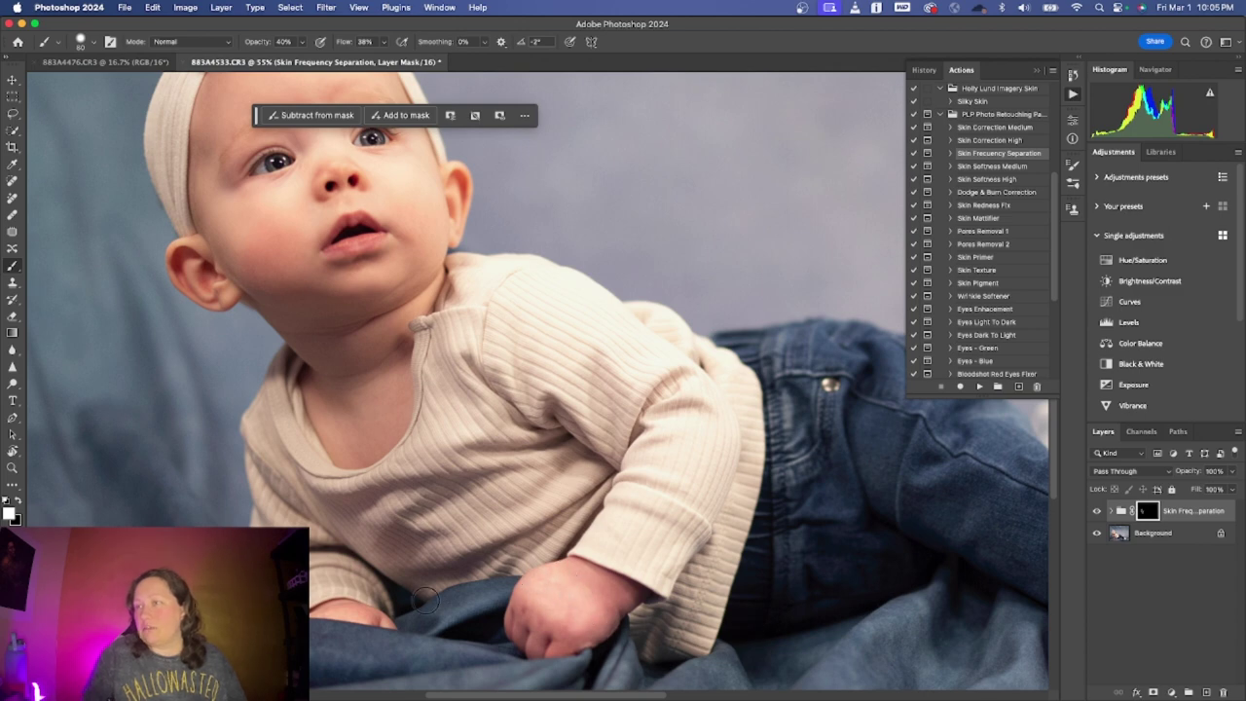
{"action": "scroll", "coordinate": [412, 509], "scroll_direction": "down", "scroll_amount": 5}
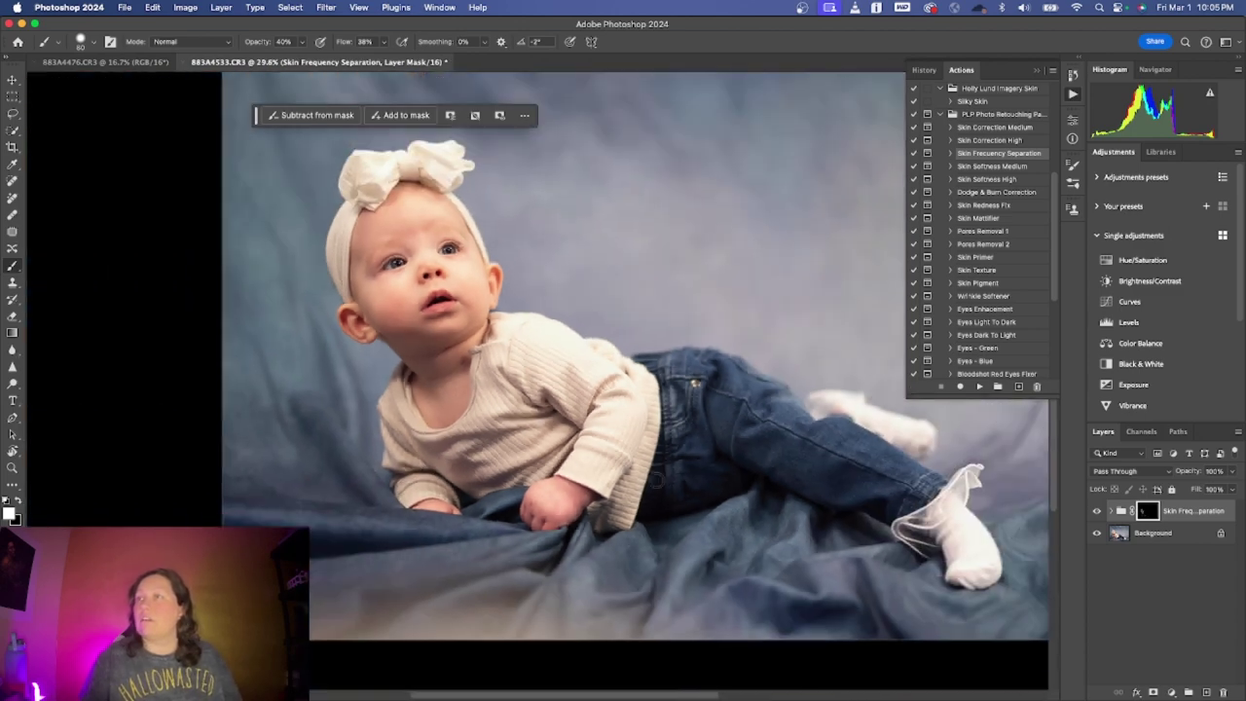
{"action": "scroll", "coordinate": [655, 477], "scroll_direction": "up", "scroll_amount": 1}
{"action": "left_click", "coordinate": [1095, 512]}
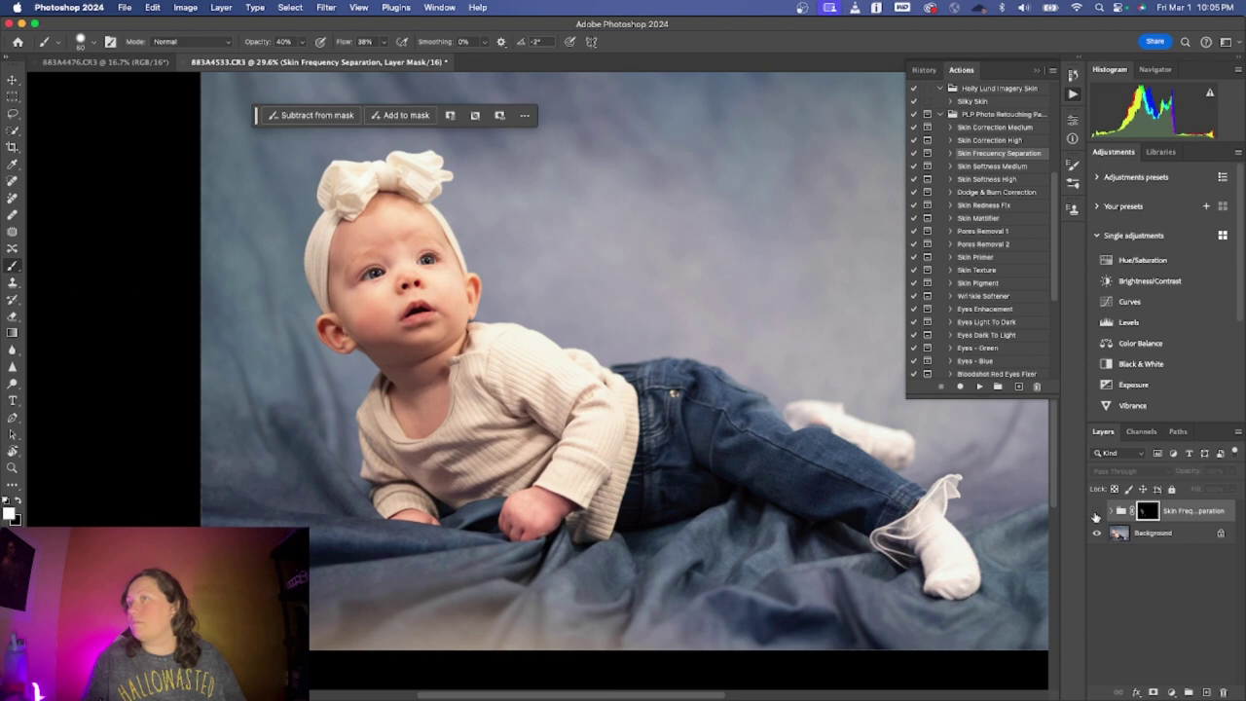
{"action": "left_click", "coordinate": [1097, 512]}
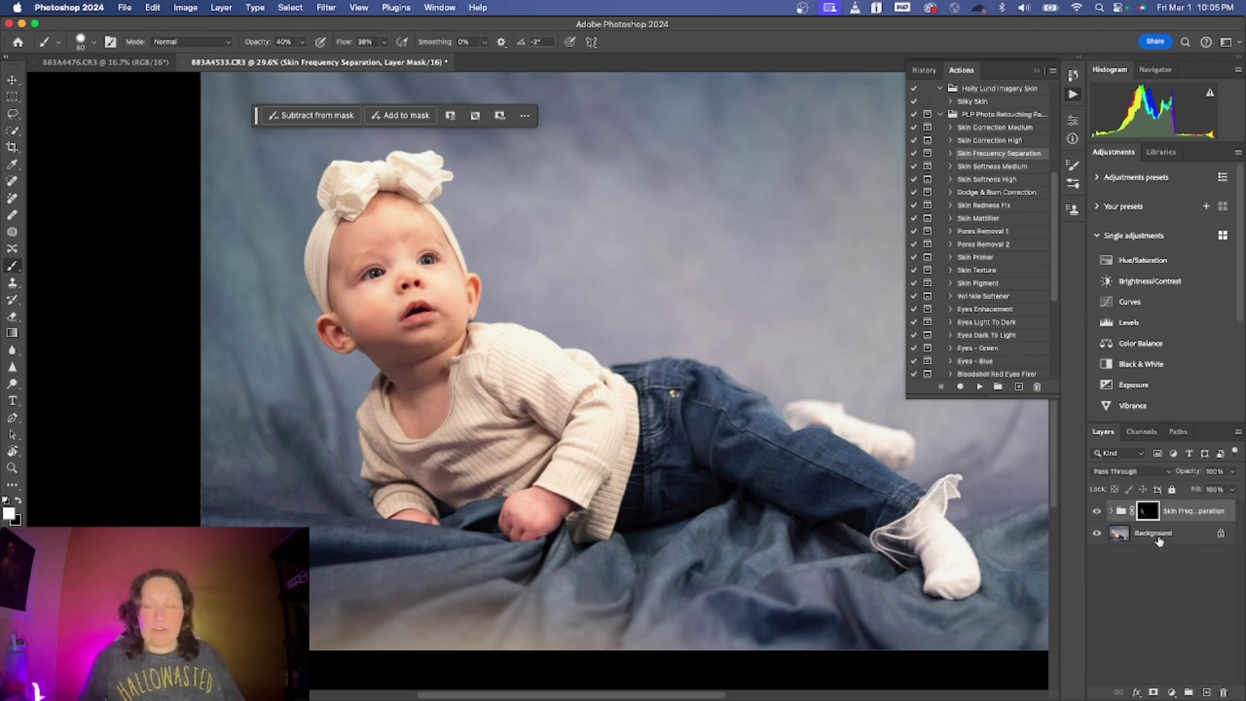
{"action": "left_click", "coordinate": [1157, 535]}
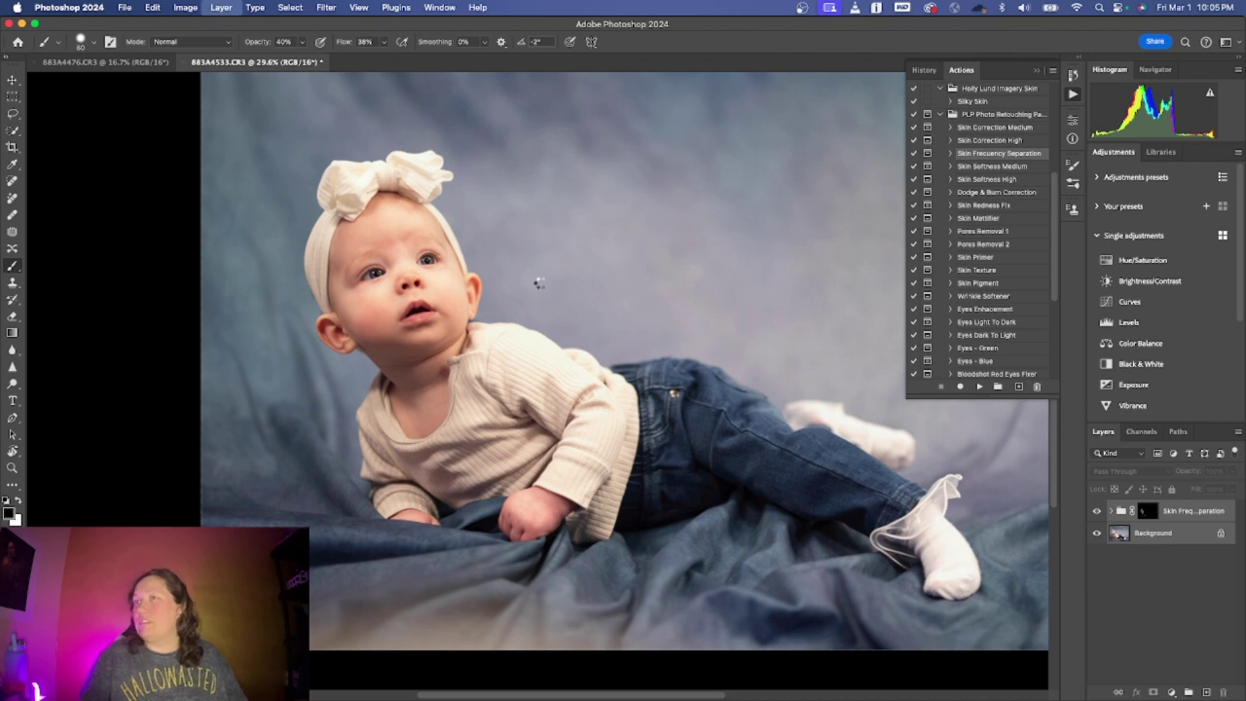
Merge the skin retouch into Background and run the Eyes Enhancement action past its prompt
{"action": "key", "text": "Delete"}
{"action": "scroll", "coordinate": [466, 292], "scroll_direction": "up", "scroll_amount": 5}
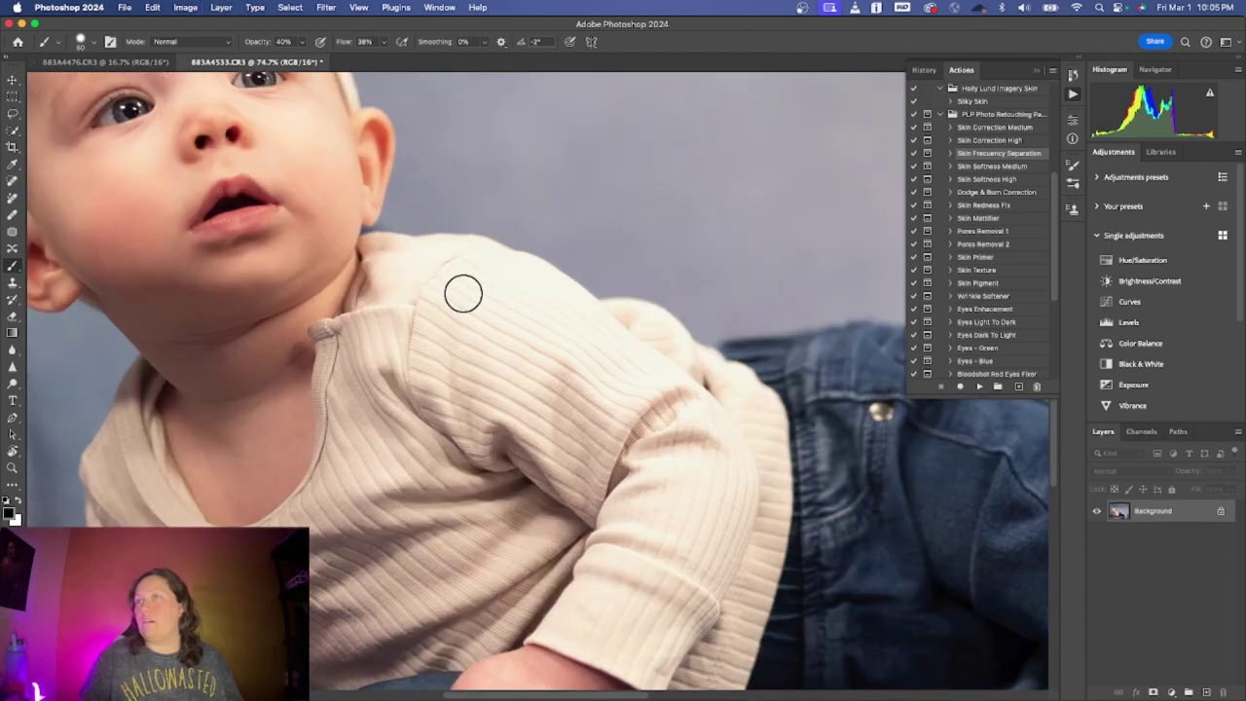
{"action": "scroll", "coordinate": [464, 294], "scroll_direction": "up", "scroll_amount": 5}
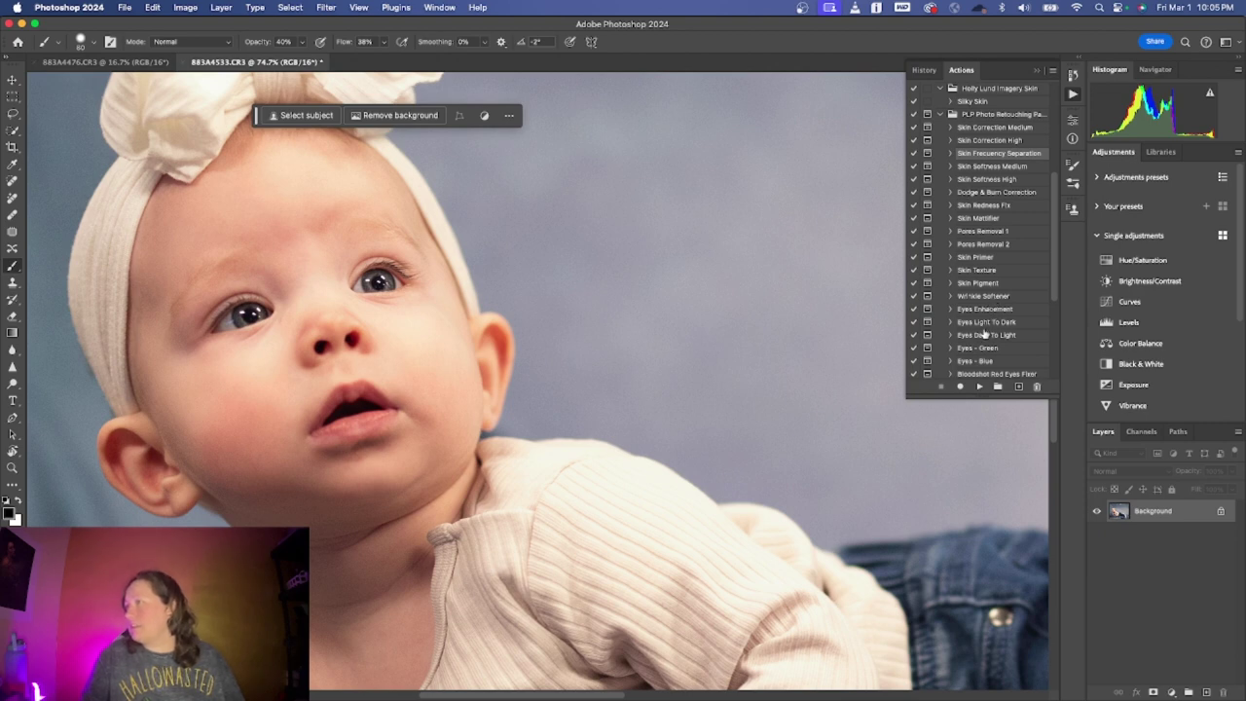
{"action": "left_click", "coordinate": [995, 310]}
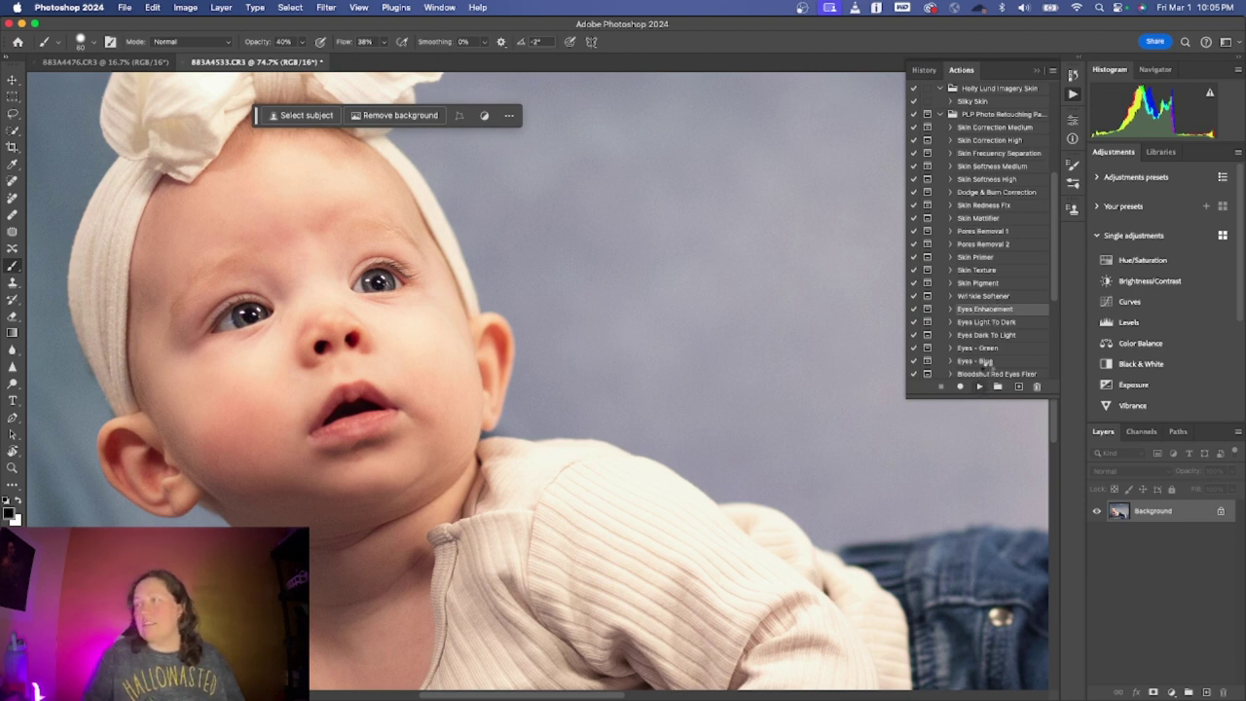
{"action": "left_click", "coordinate": [980, 386]}
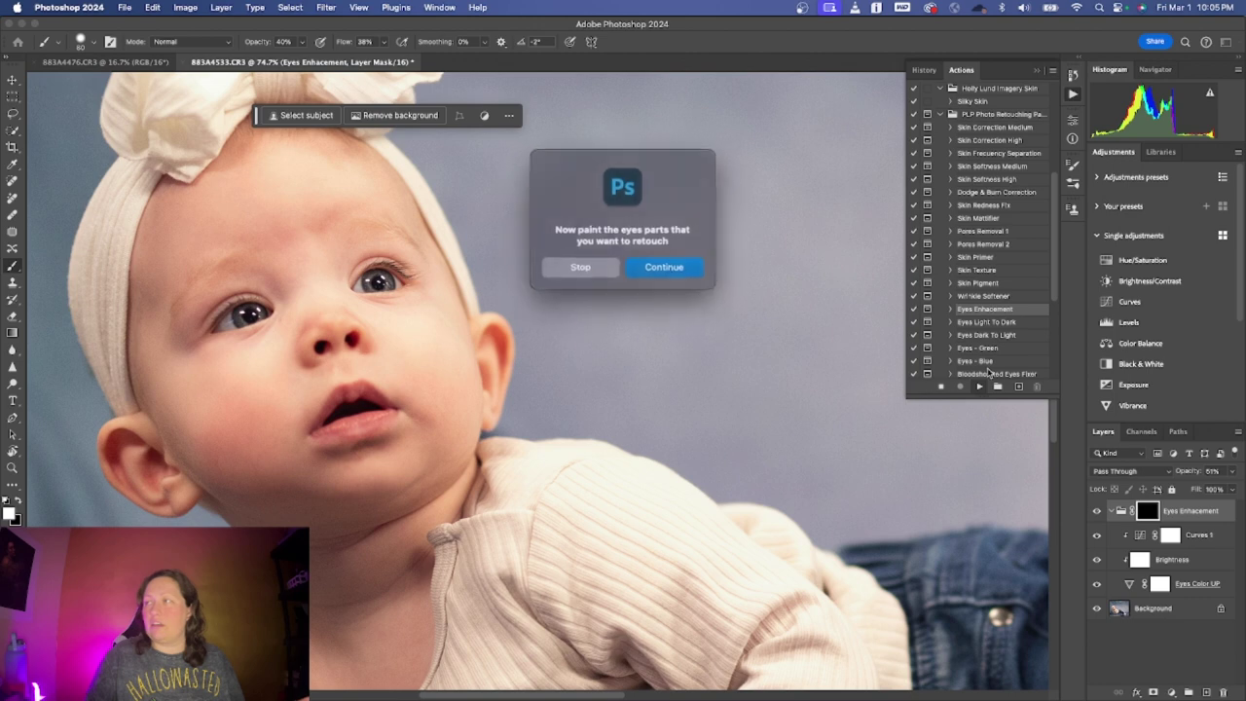
{"action": "left_click", "coordinate": [671, 265]}
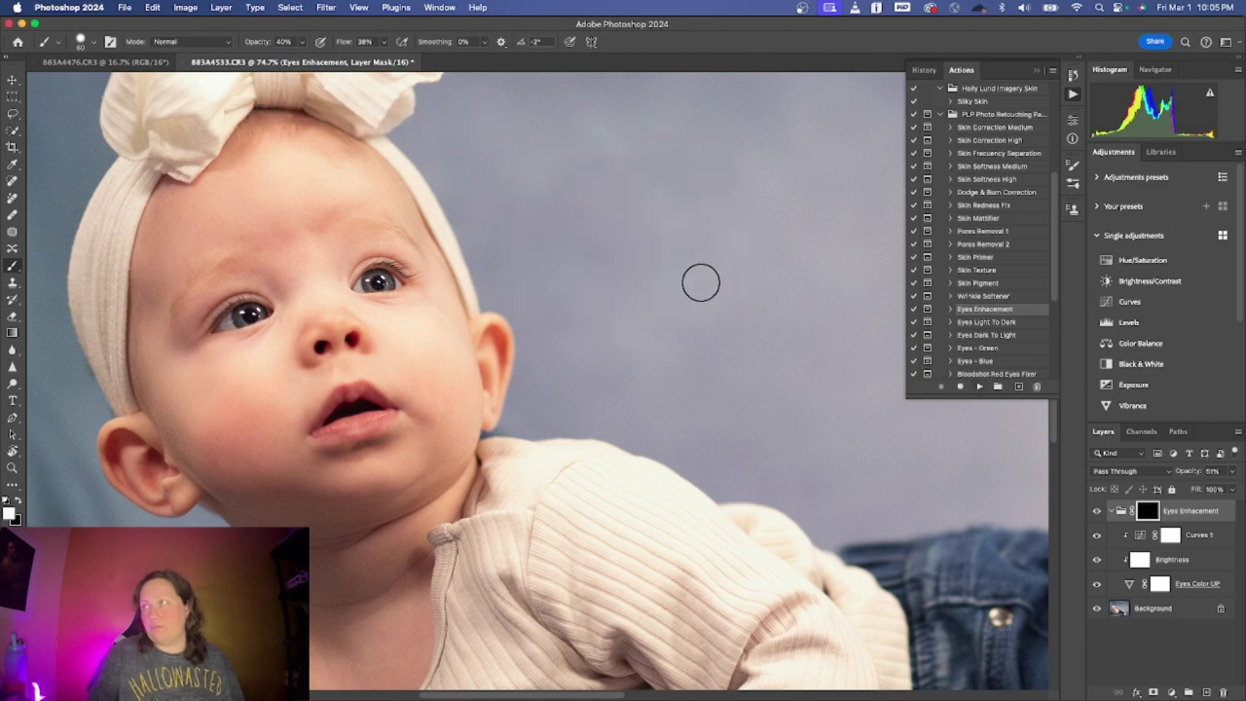
Paint both irises at 100% opacity, compare the effect, and collapse the Eyes Enhancement group
{"action": "key", "text": "bracketleft"}
{"action": "key", "text": "bracketleft"}
{"action": "key", "text": "bracketleft"}
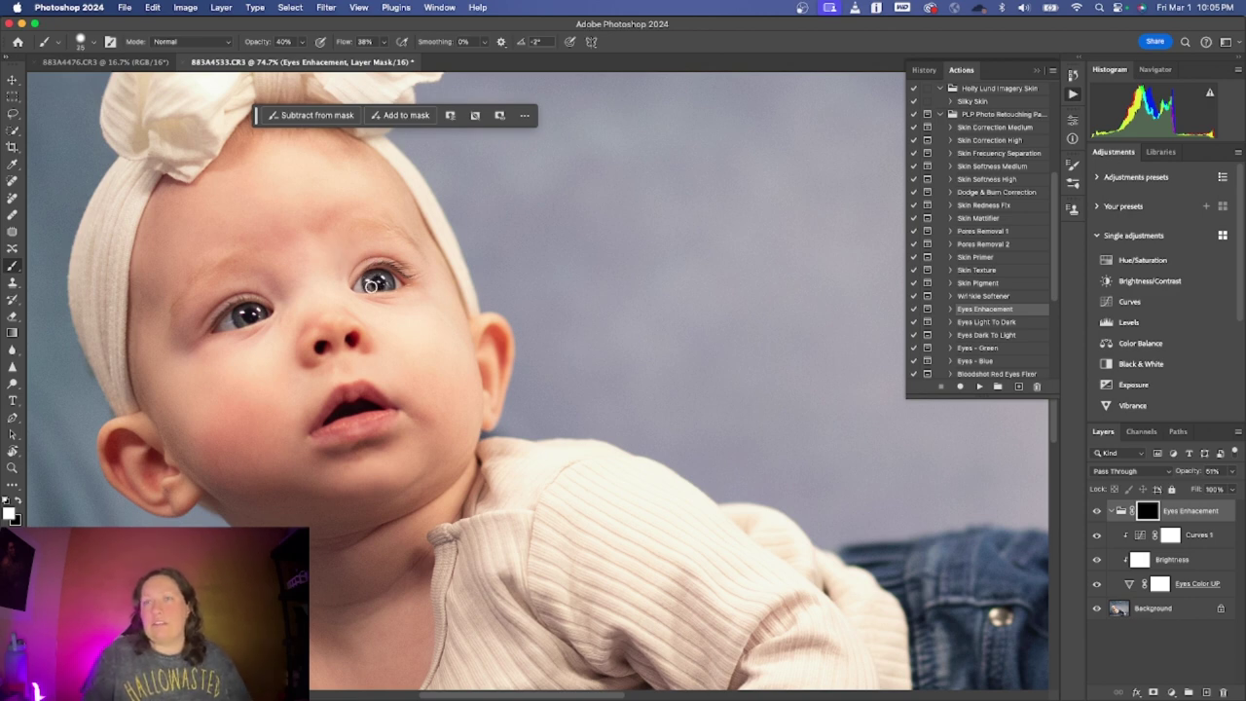
{"action": "key", "text": "0"}
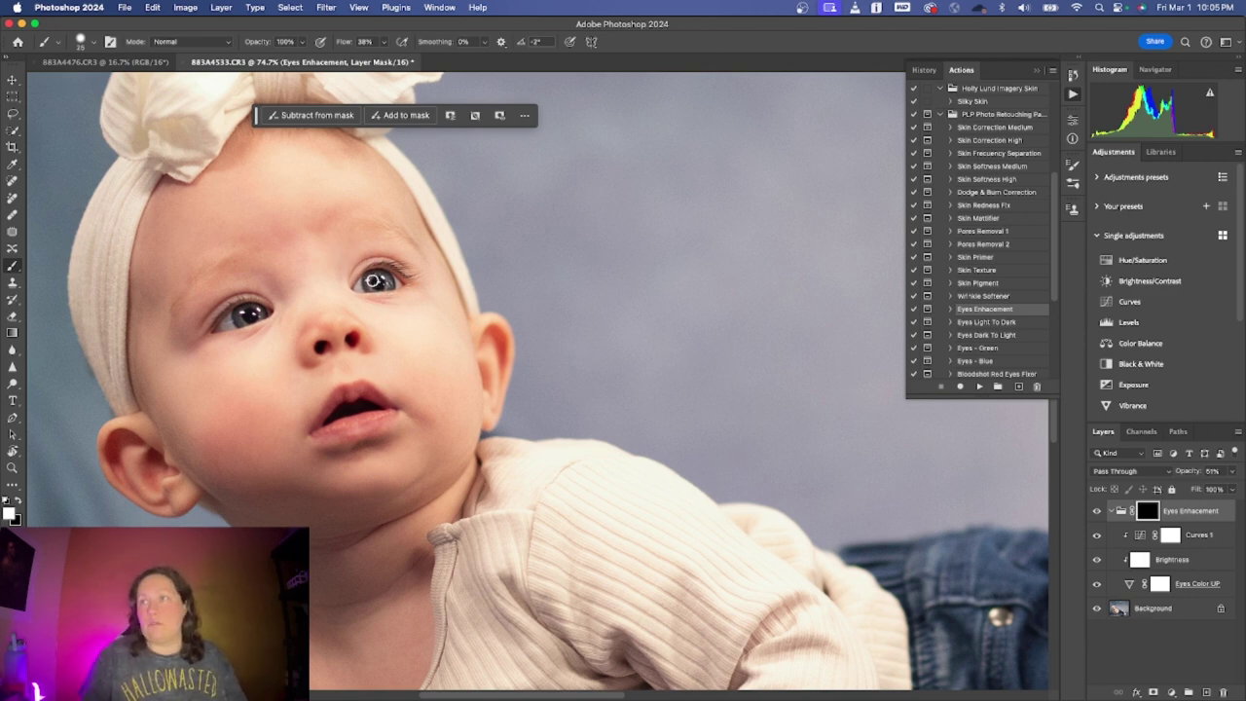
{"action": "left_click_drag", "start_coordinate": [374, 281], "coordinate": [376, 281]}
{"action": "left_click_drag", "start_coordinate": [254, 312], "coordinate": [236, 315]}
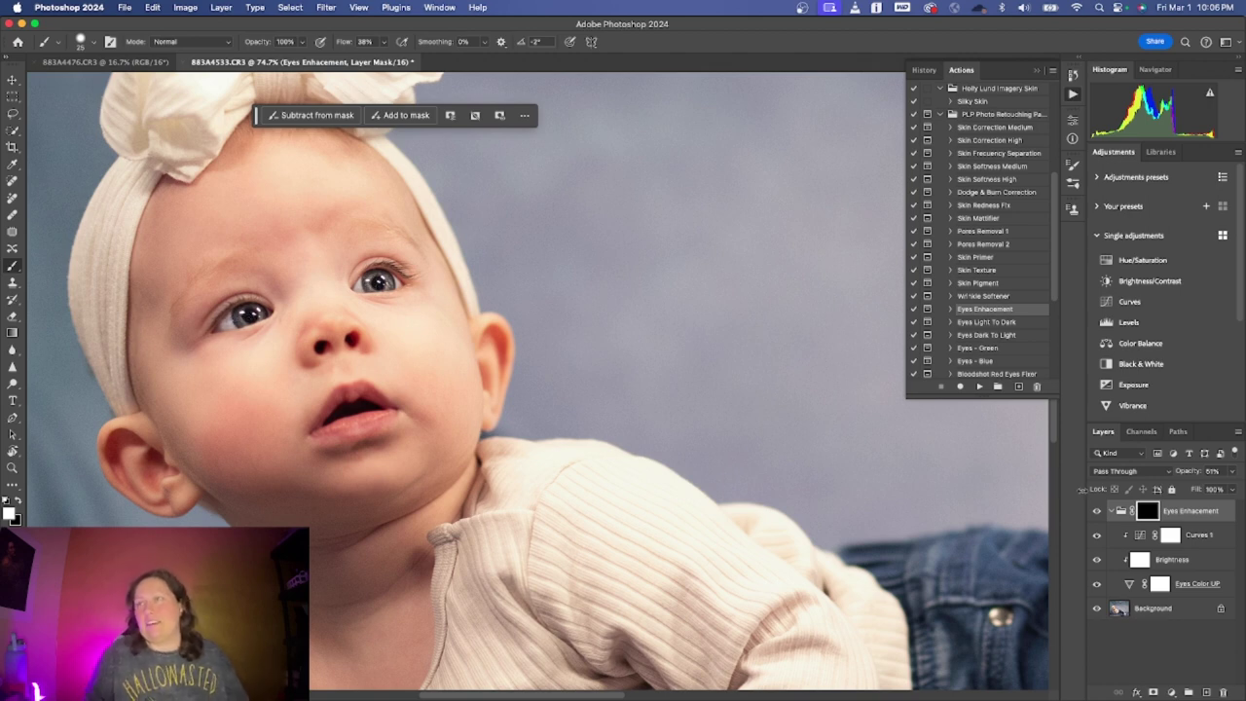
{"action": "left_click", "coordinate": [1097, 511]}
{"action": "left_click", "coordinate": [1097, 511]}
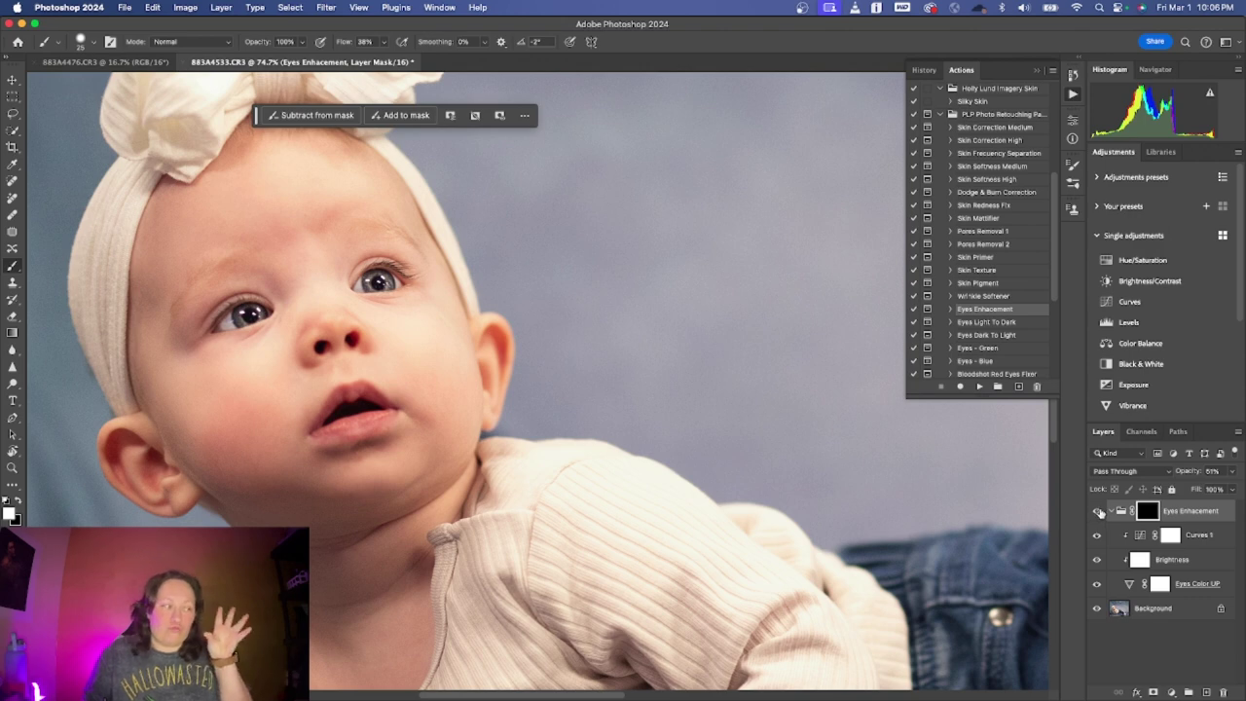
{"action": "left_click", "coordinate": [1098, 512]}
{"action": "left_click", "coordinate": [1098, 512]}
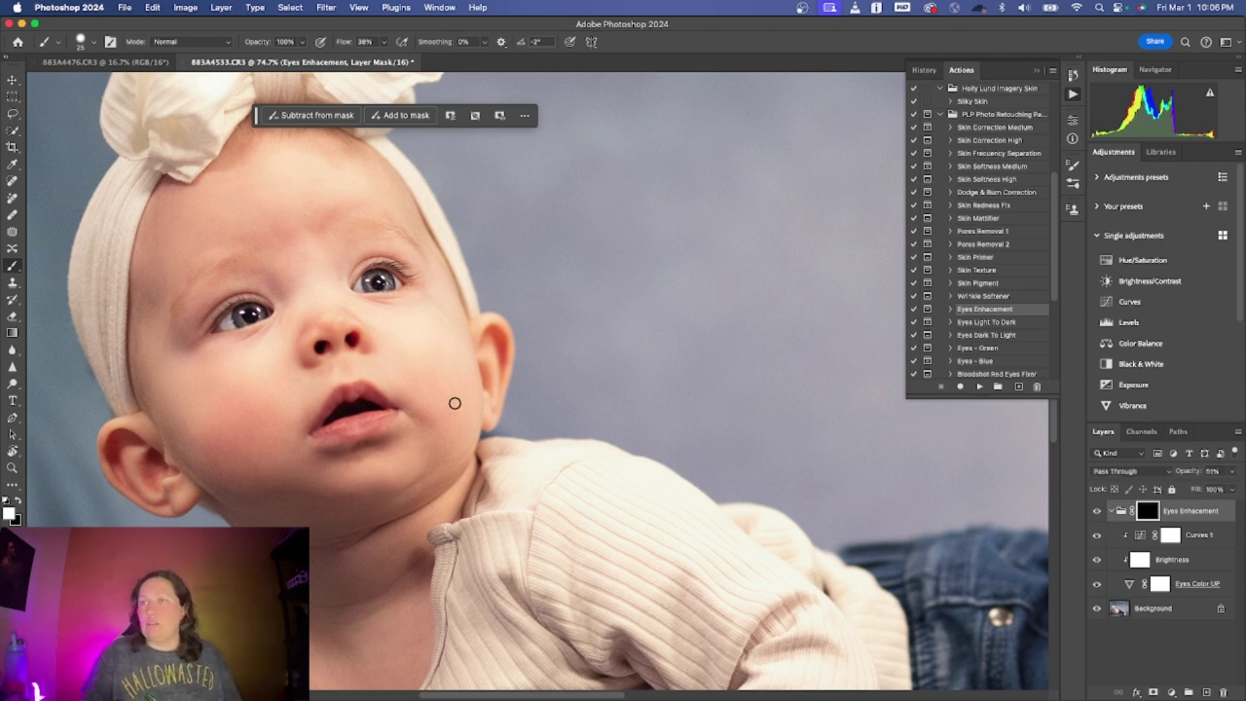
{"action": "scroll", "coordinate": [455, 403], "scroll_direction": "down", "scroll_amount": 2}
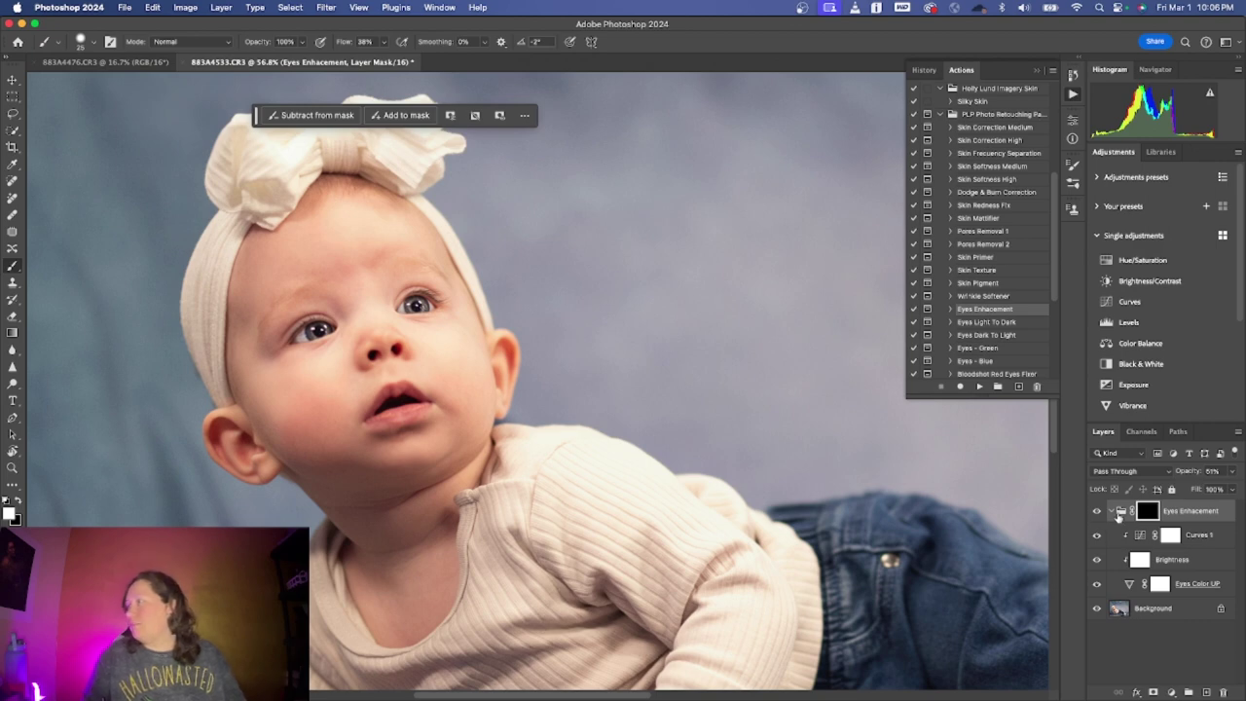
{"action": "left_click", "coordinate": [1121, 512]}
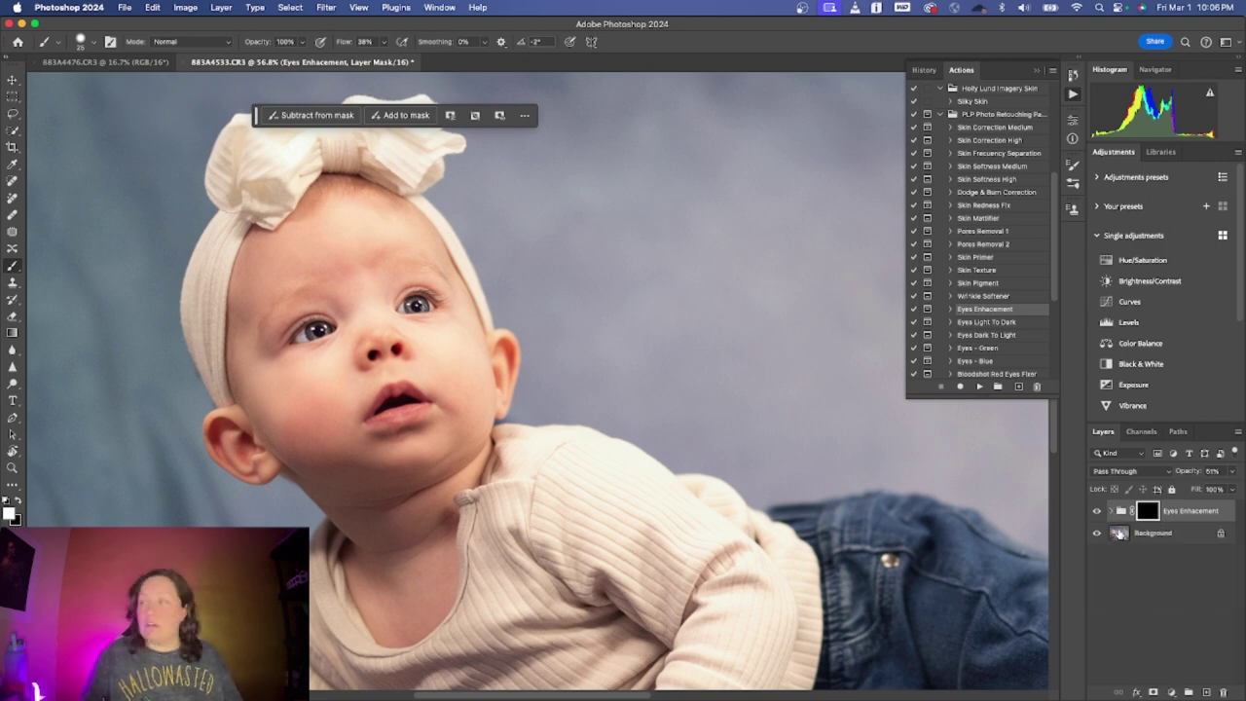
{"action": "left_click", "coordinate": [1138, 541]}
Merge the eye enhancement into the Background layer and zoom to review the portrait
{"action": "key", "text": "super+e"}
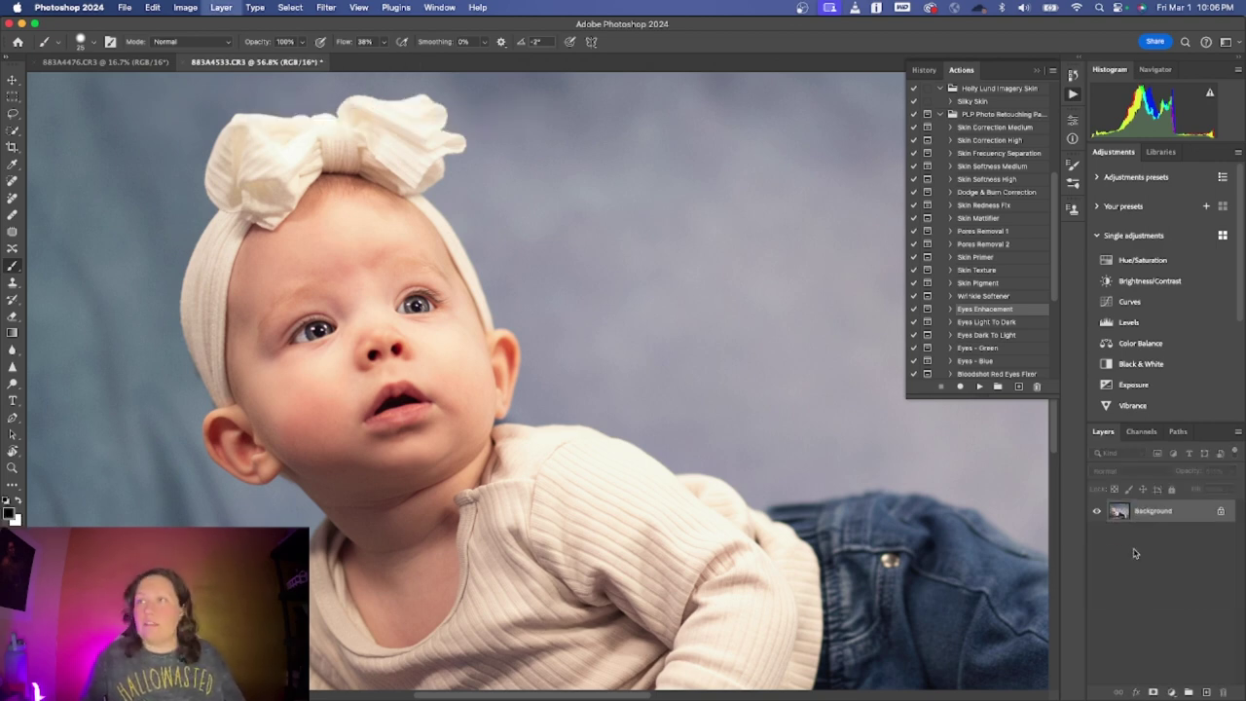
{"action": "scroll", "coordinate": [325, 328], "scroll_direction": "up", "scroll_amount": 3}
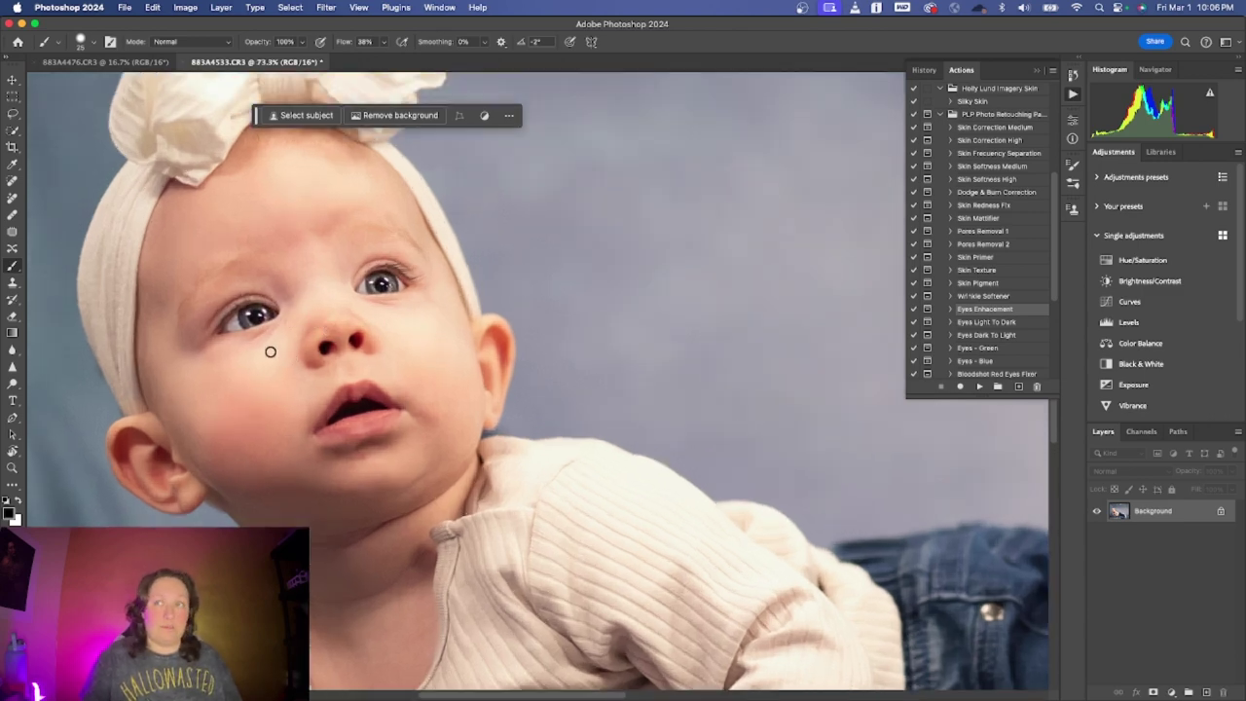
{"action": "scroll", "coordinate": [310, 318], "scroll_direction": "up", "scroll_amount": 4}
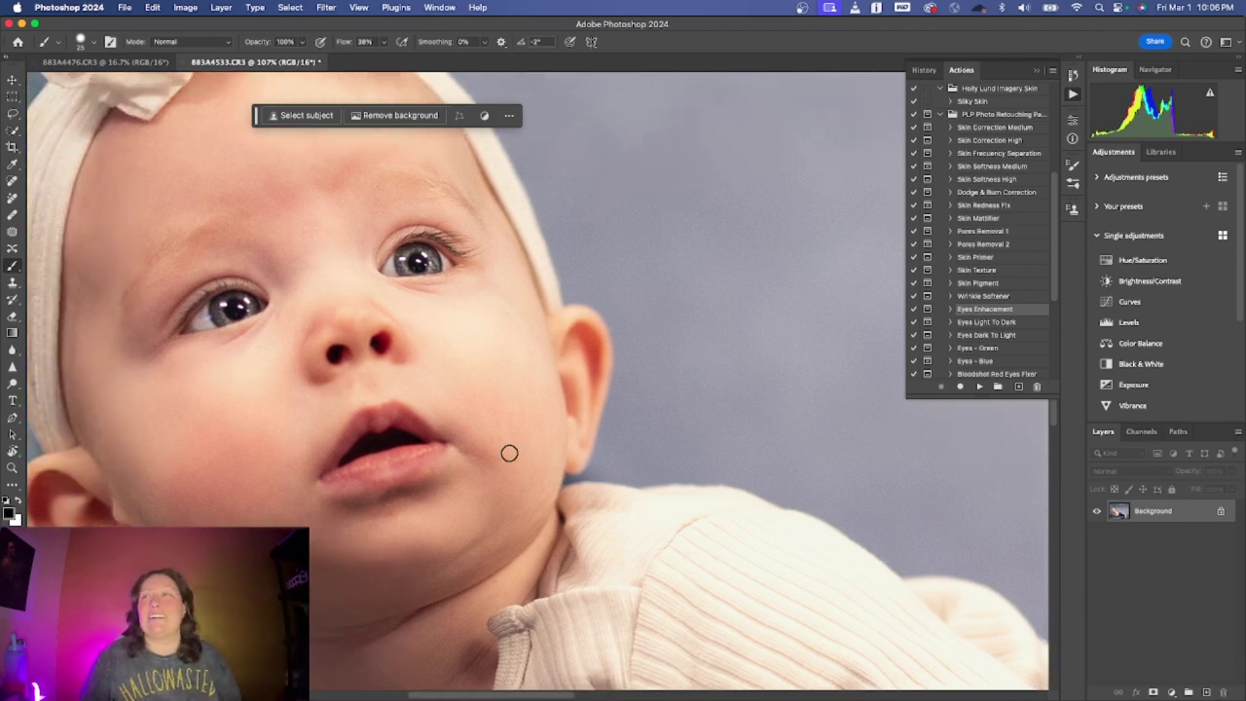
{"action": "scroll", "coordinate": [509, 452], "scroll_direction": "down", "scroll_amount": 8}
{"action": "scroll", "coordinate": [508, 451], "scroll_direction": "down", "scroll_amount": 2}
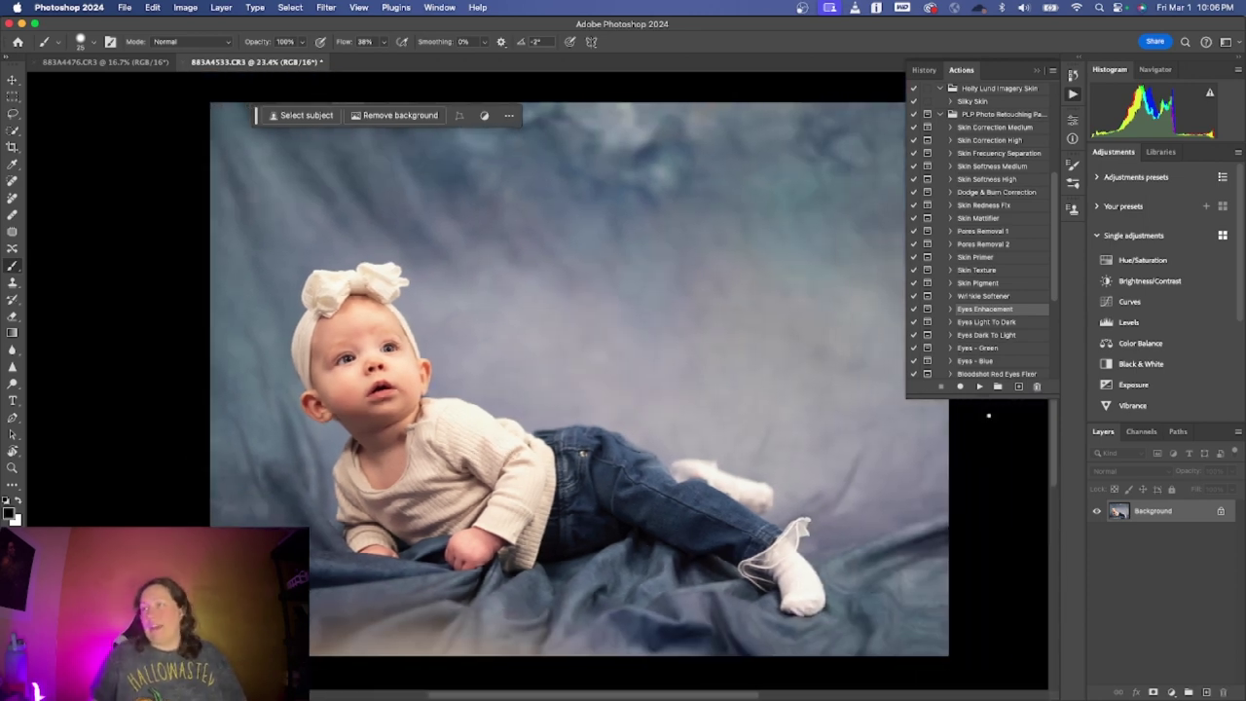
Clear the floating suggestions off the canvas and add a new empty Layer 1 above the photo
{"action": "scroll", "coordinate": [579, 380], "scroll_direction": "down", "scroll_amount": 2}
{"action": "scroll", "coordinate": [579, 380], "scroll_direction": "right", "scroll_amount": 2}
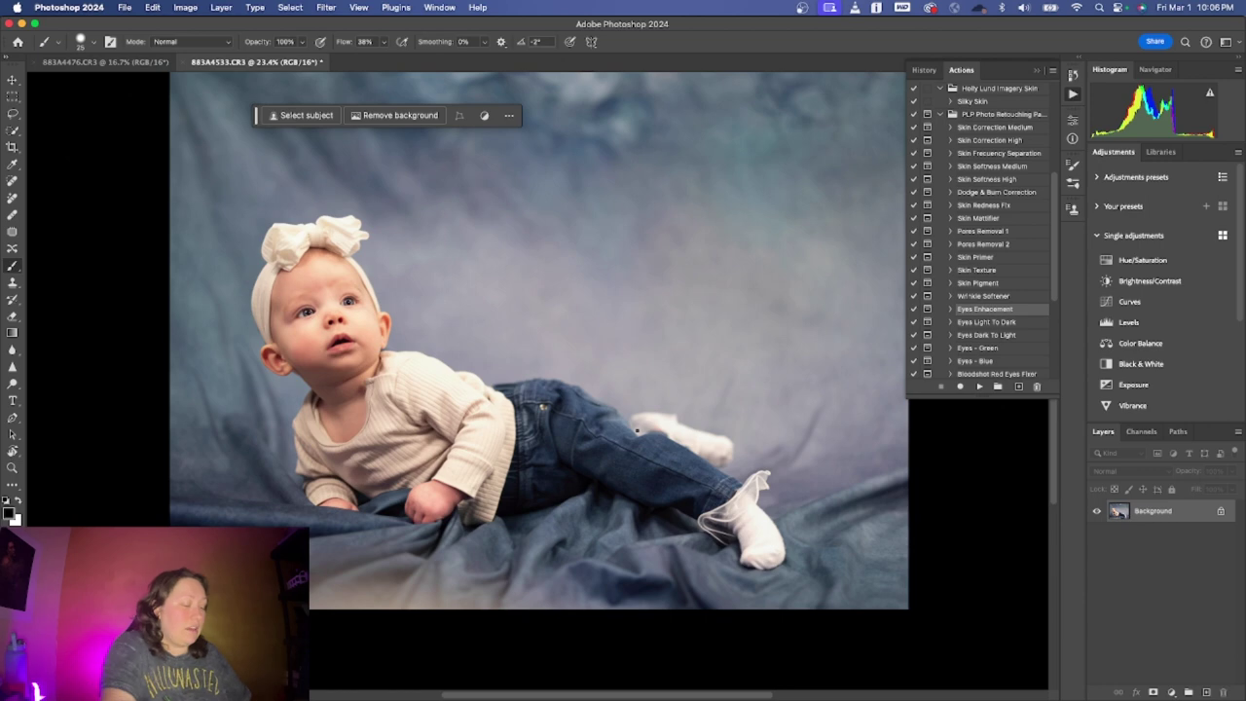
{"action": "left_click", "coordinate": [637, 431]}
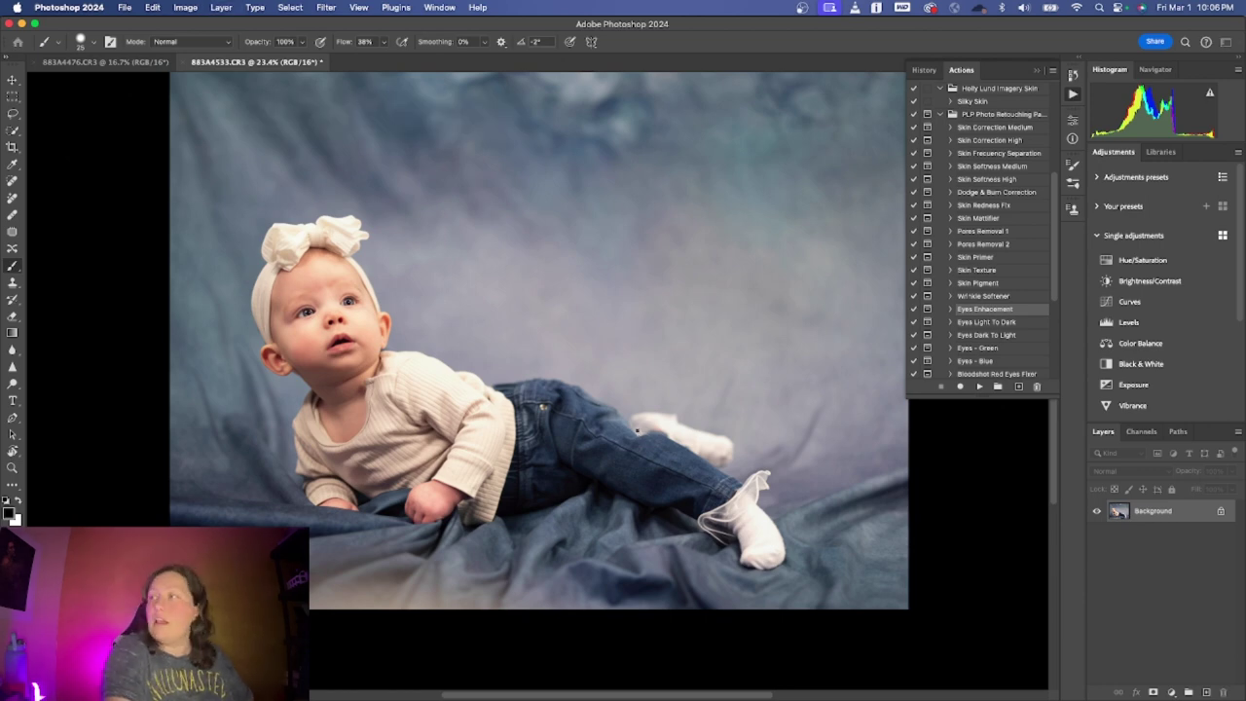
{"action": "key", "text": "super+alt+shift+n"}
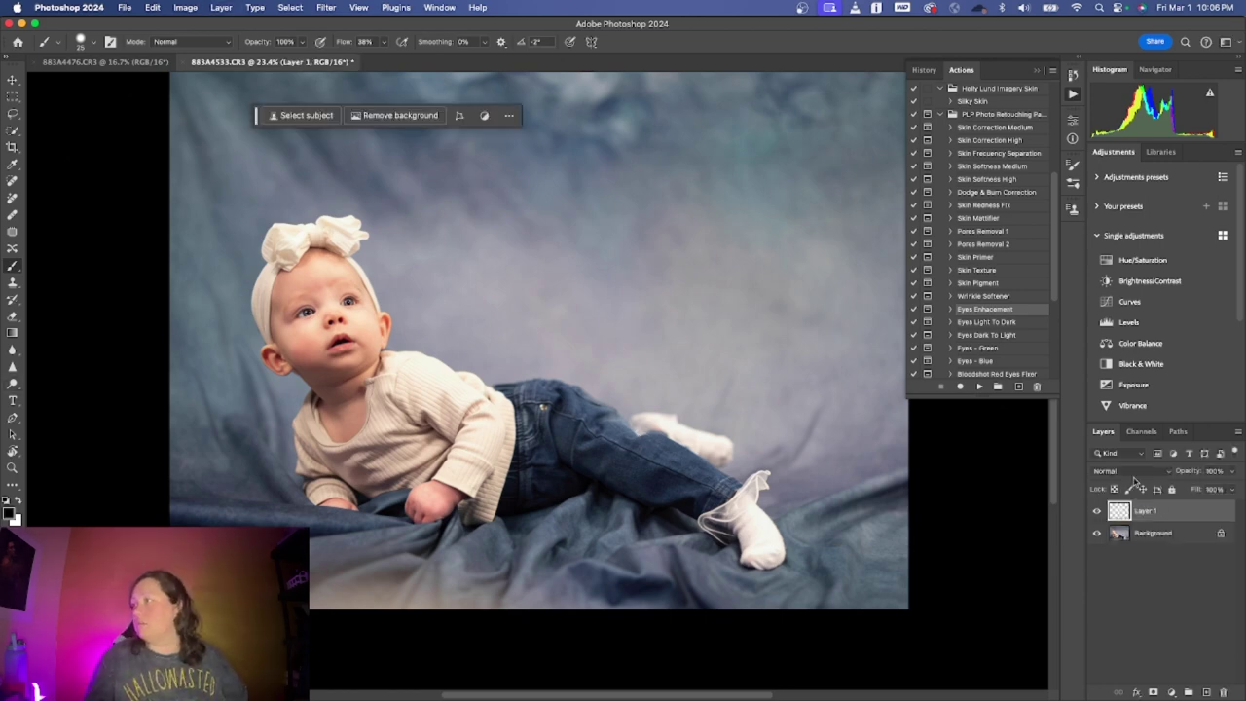
Set Layer 1 to the Color blend mode and adjust the brush size
{"action": "left_click", "coordinate": [1133, 473]}
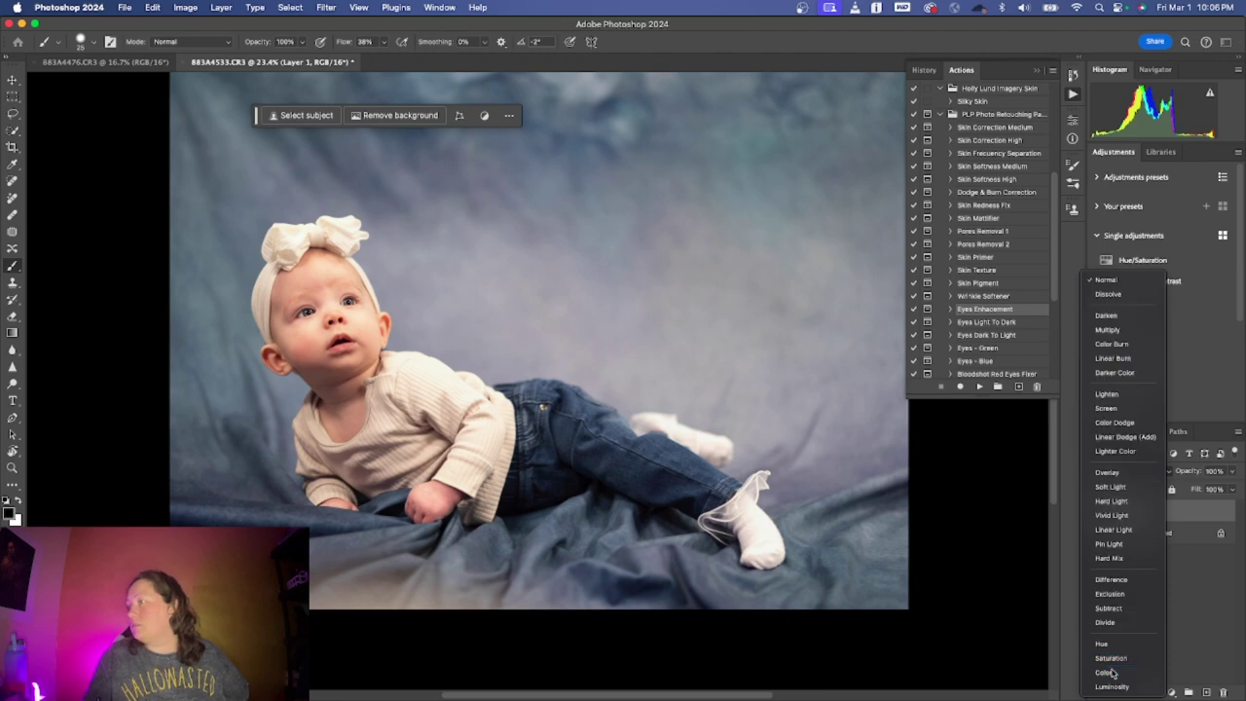
{"action": "left_click", "coordinate": [1106, 672]}
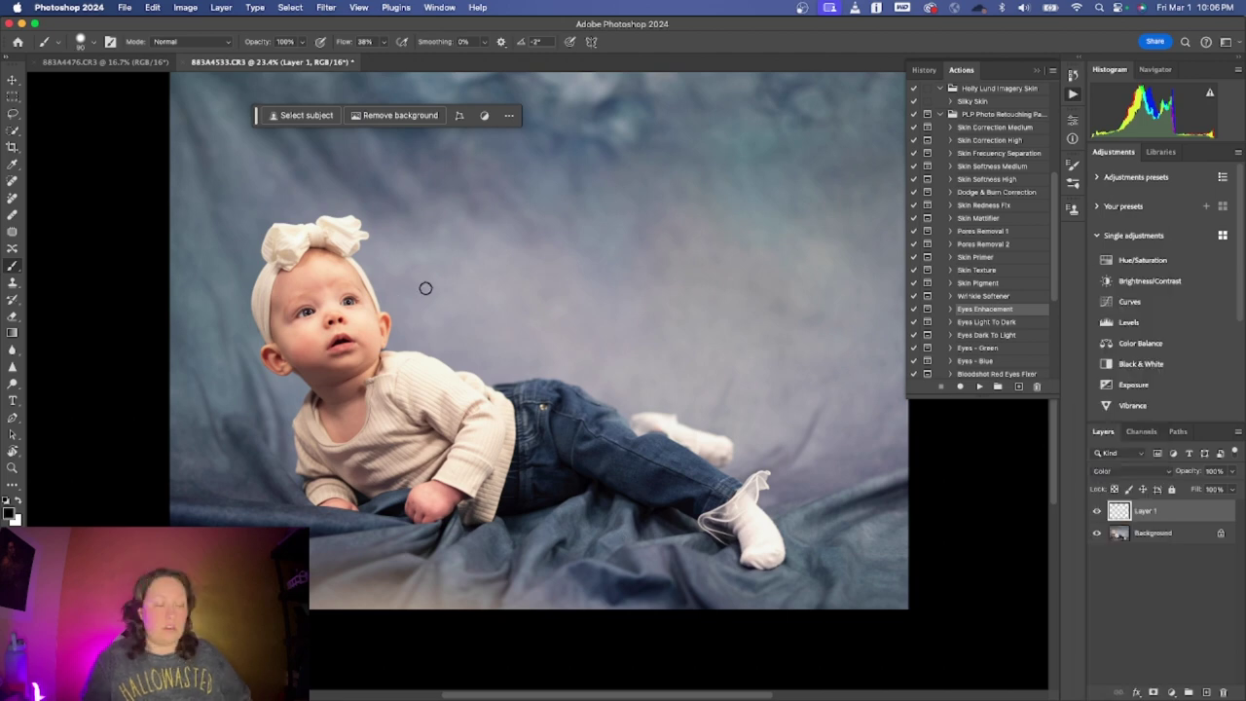
{"action": "key", "text": "bracketright"}
{"action": "key", "text": "bracketright"}
{"action": "key", "text": "bracketright"}
{"action": "key", "text": "bracketright"}
{"action": "key", "text": "bracketright"}
{"action": "key", "text": "bracketright"}
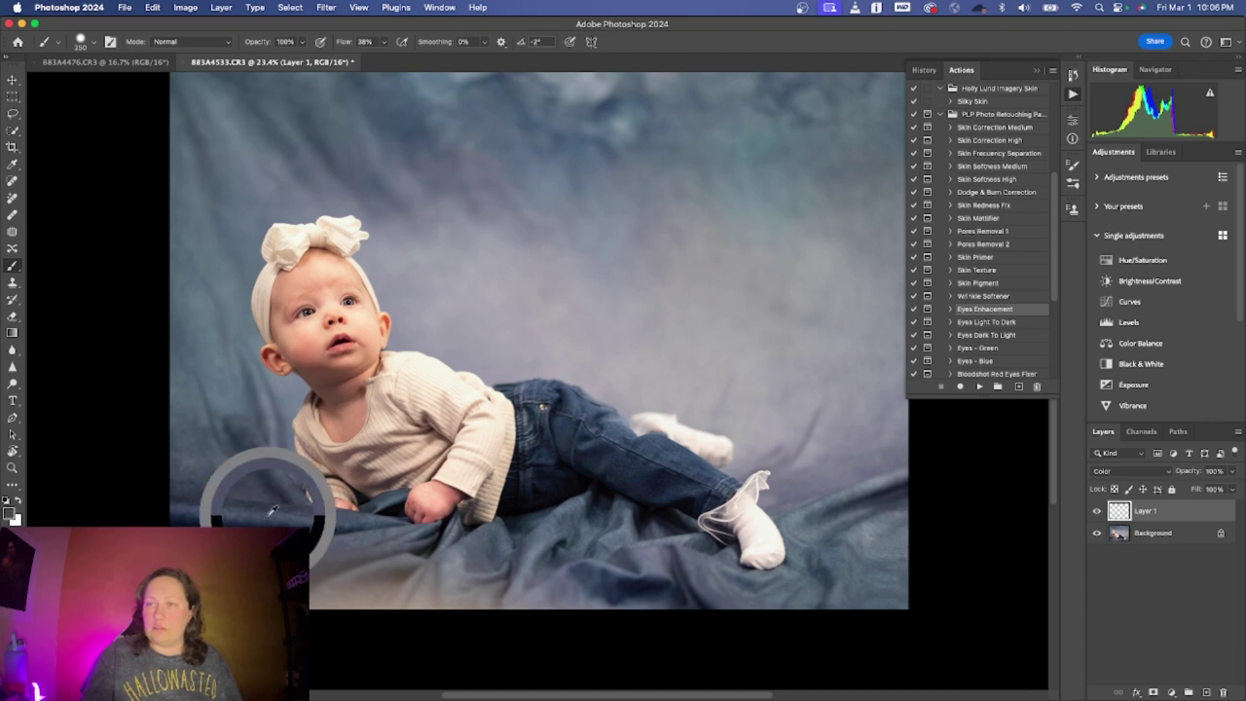
{"action": "key", "text": "bracketleft"}
{"action": "key", "text": "bracketleft"}
{"action": "key", "text": "bracketleft"}
{"action": "key", "text": "bracketleft"}
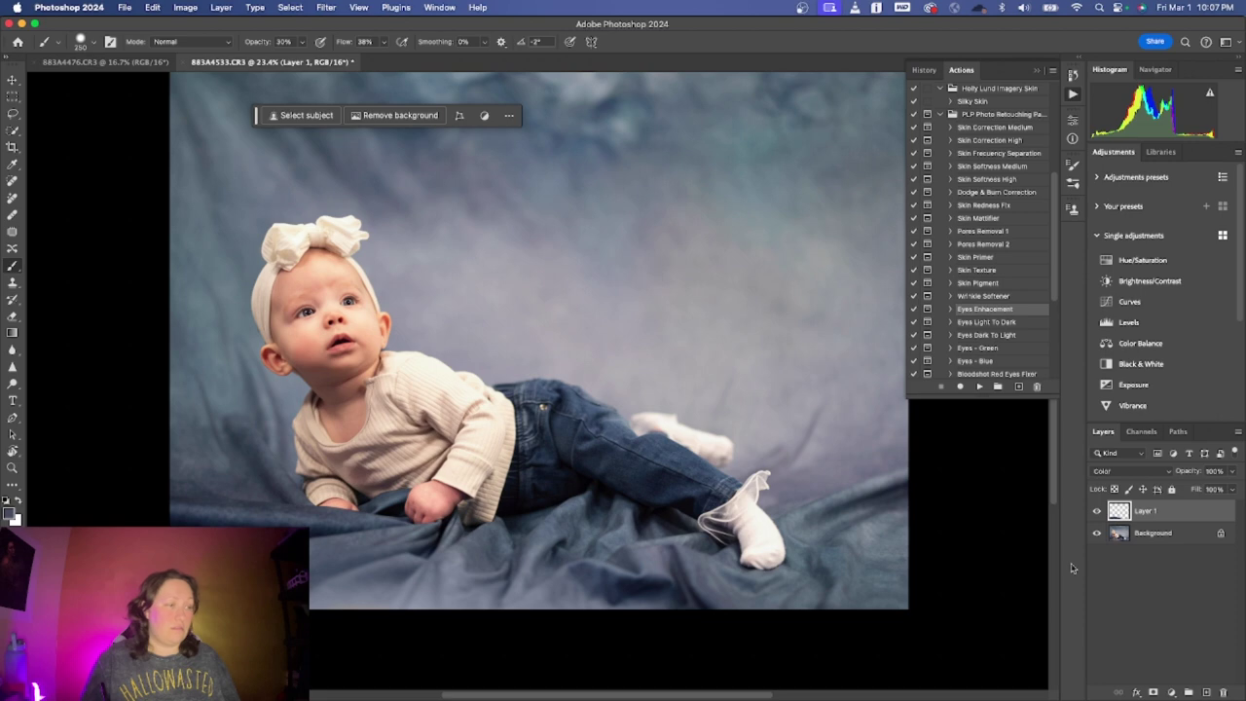
Toggle Layer 1 to compare the backdrop, then select Background and undo to remove Layer 1
{"action": "left_click", "coordinate": [1098, 512]}
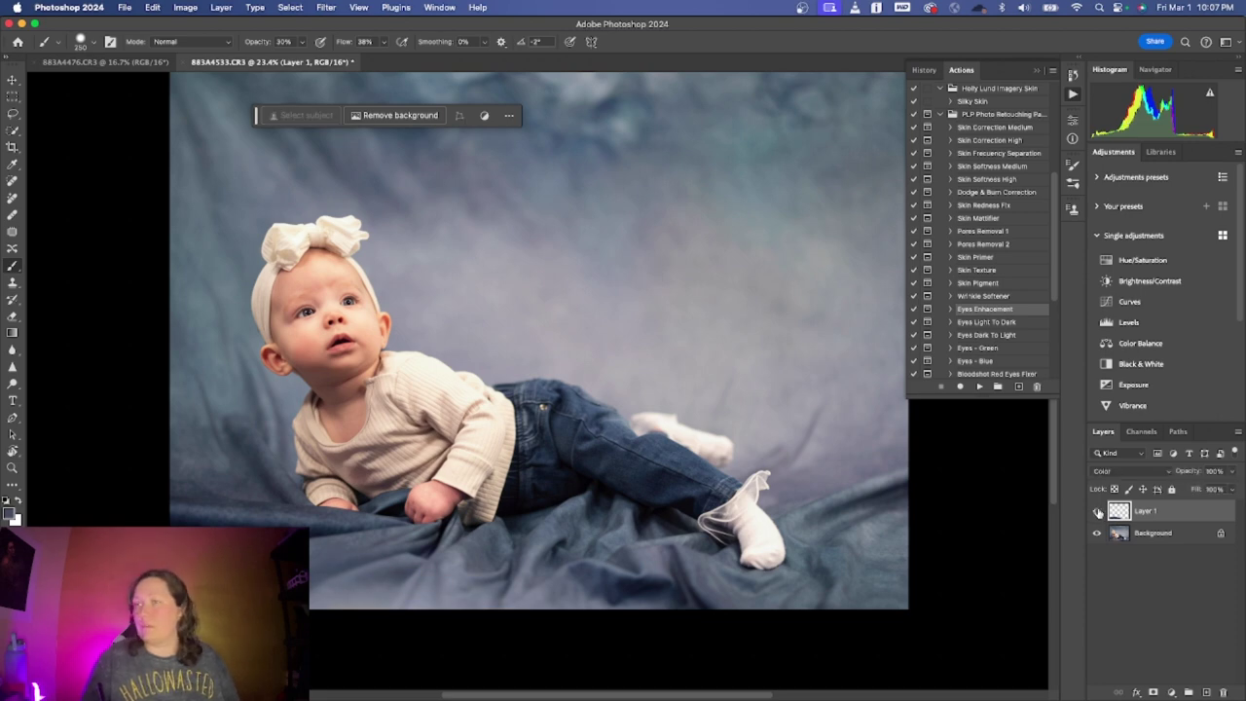
{"action": "left_click", "coordinate": [1098, 511]}
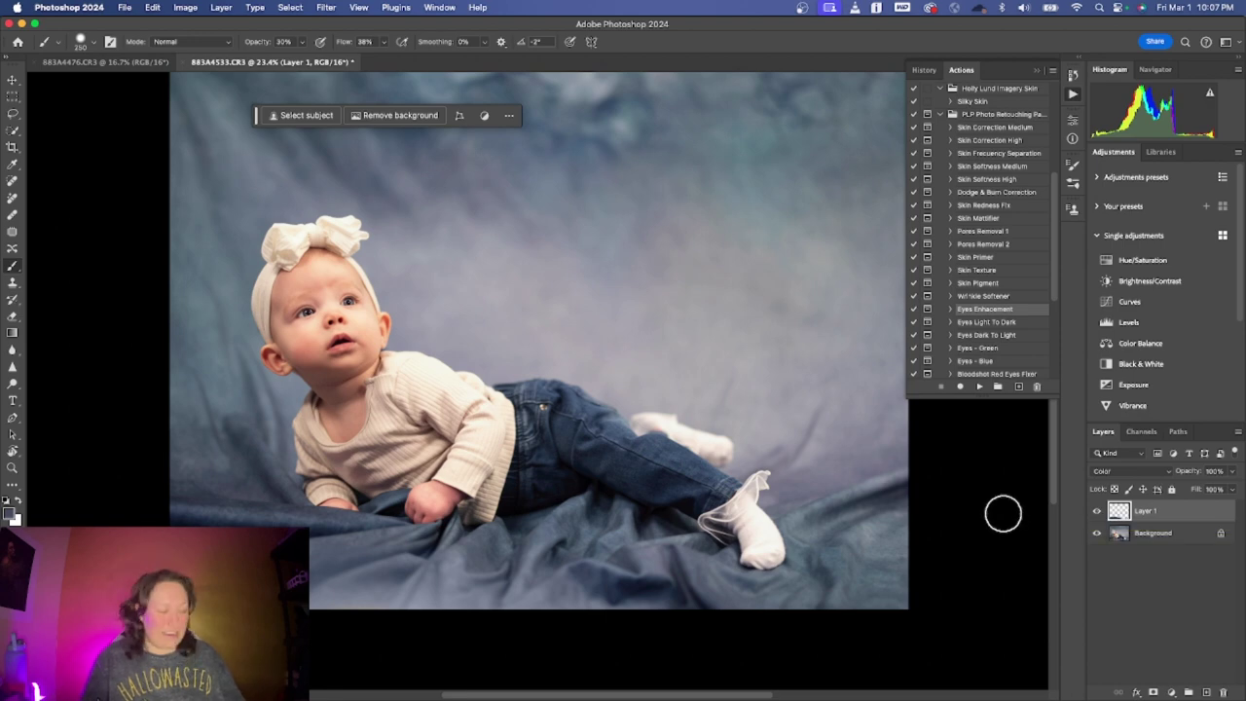
{"action": "left_click", "coordinate": [1149, 536]}
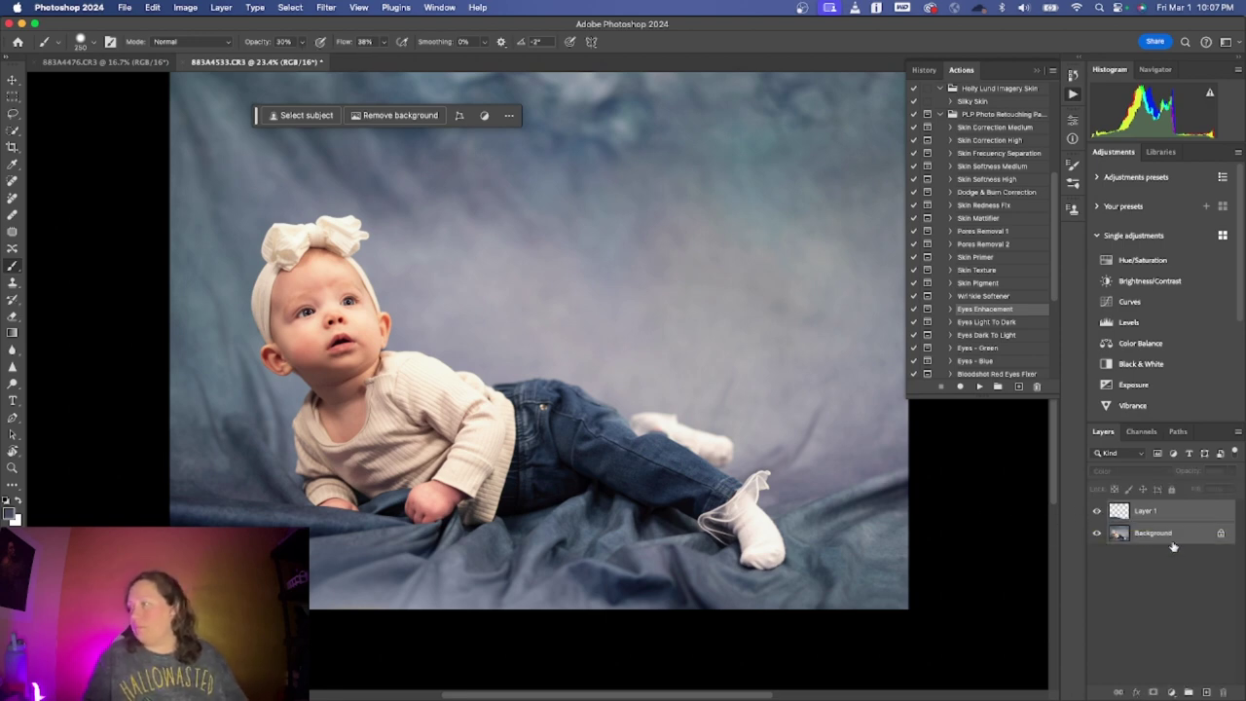
{"action": "key", "text": "super+z"}
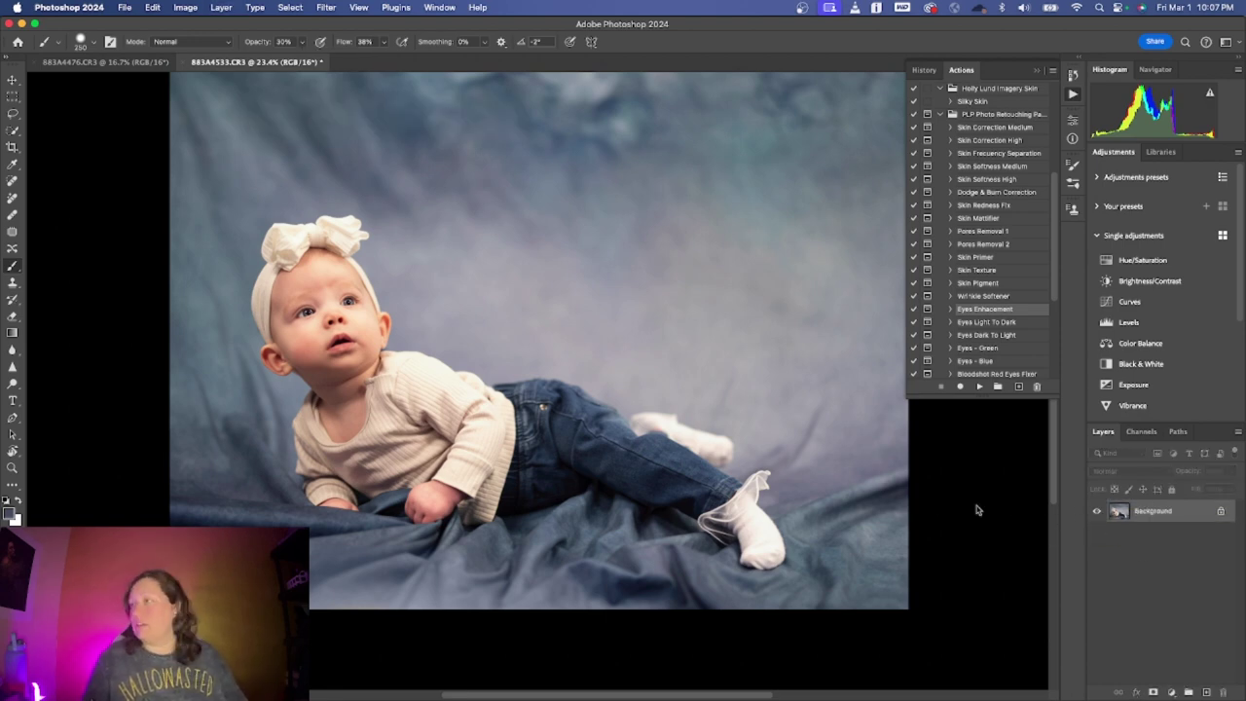
Duplicate the Background layer
{"action": "scroll", "coordinate": [682, 467], "scroll_direction": "up", "scroll_amount": 2}
{"action": "scroll", "coordinate": [681, 467], "scroll_direction": "right", "scroll_amount": 2}
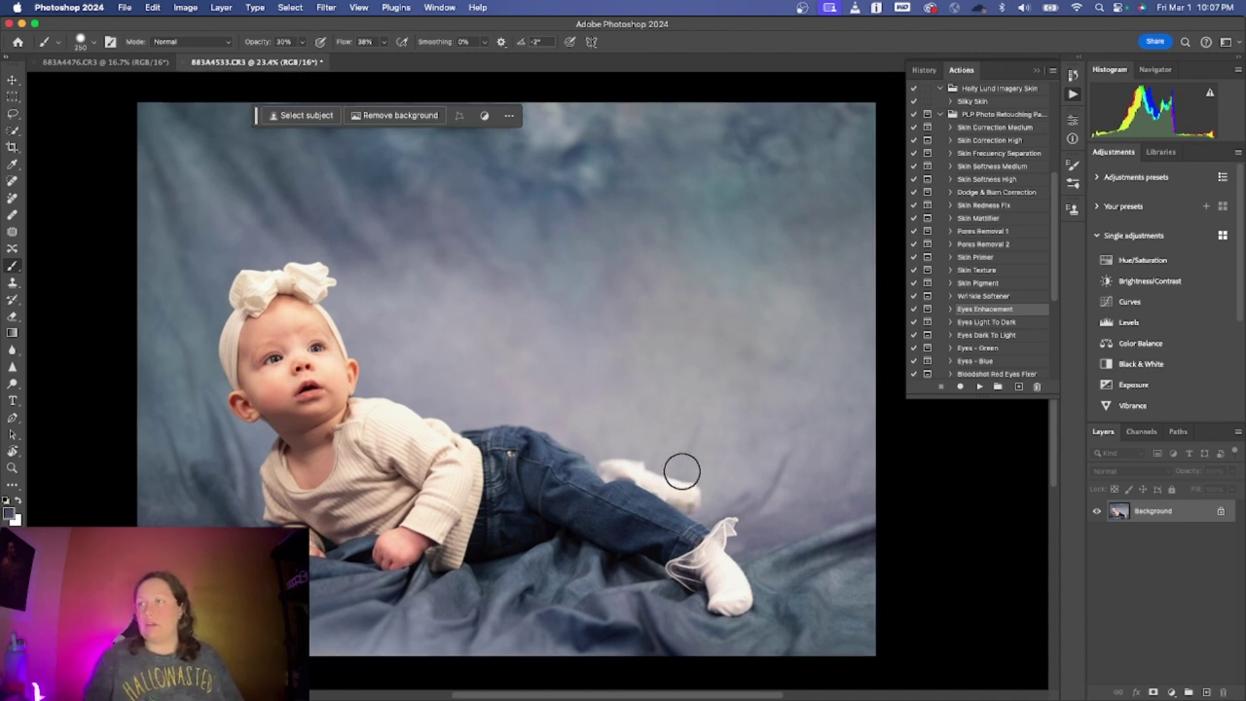
{"action": "scroll", "coordinate": [682, 473], "scroll_direction": "down", "scroll_amount": 1}
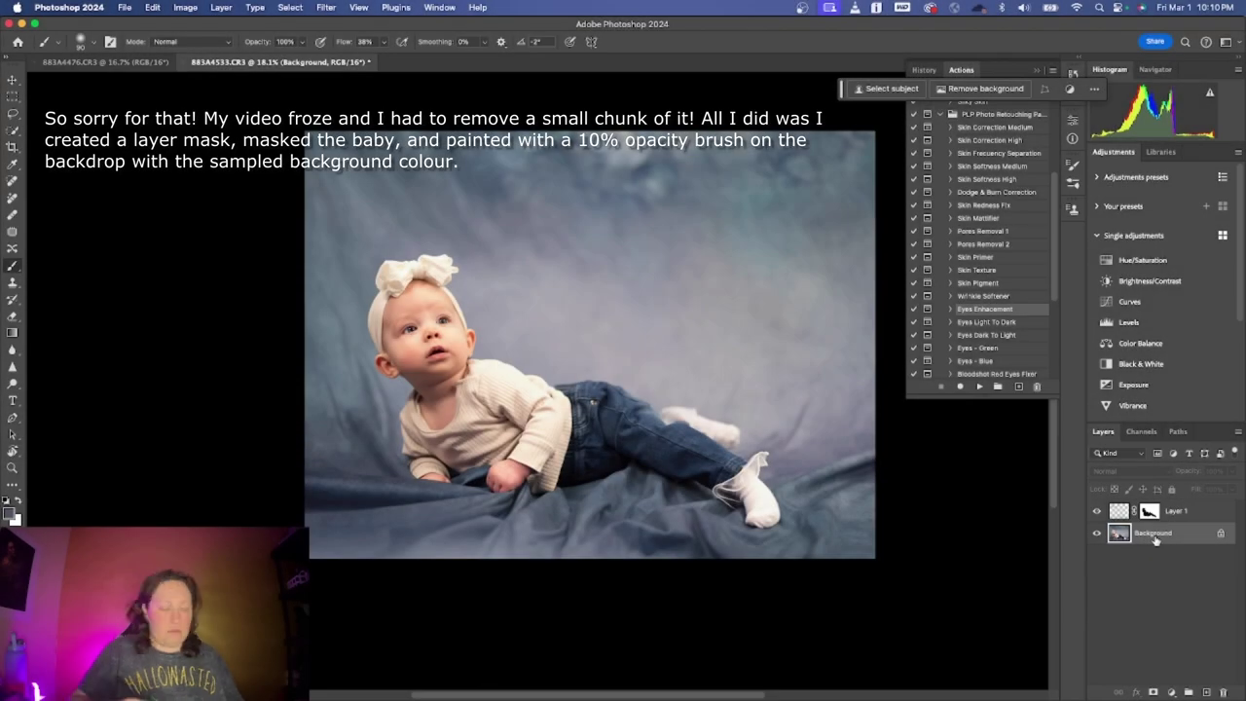
{"action": "key", "text": "super+j"}
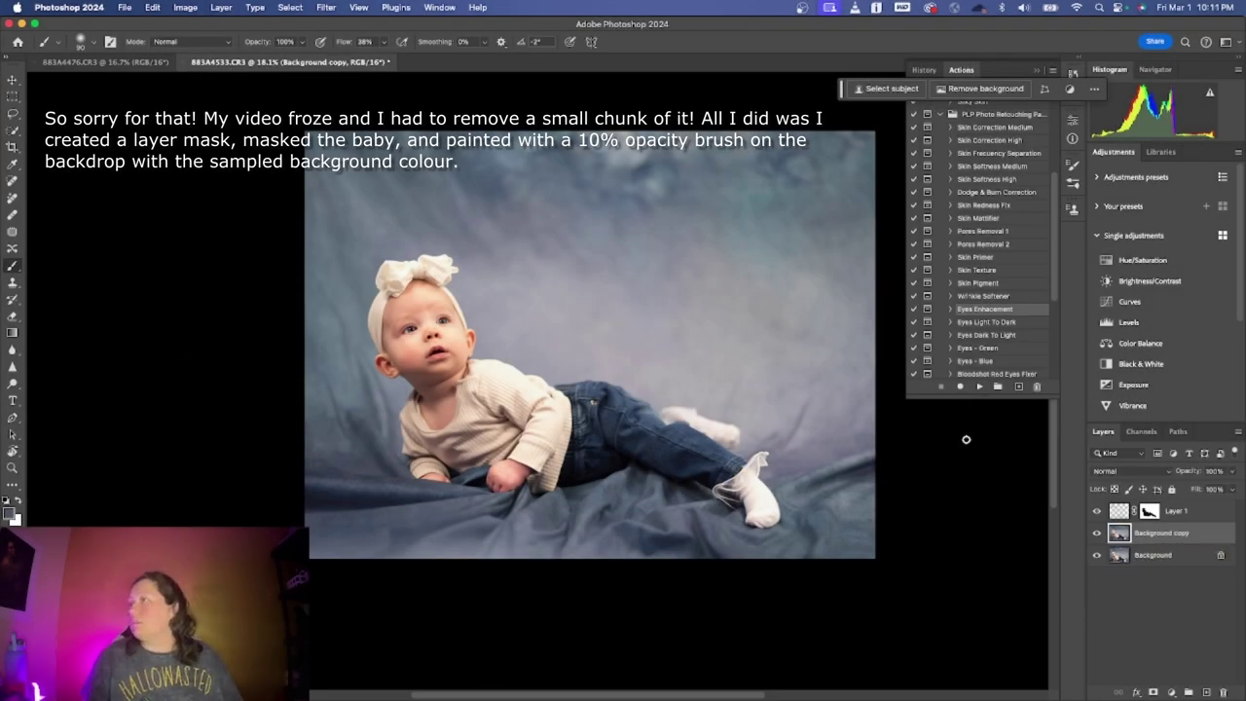
Make the masked Layer 1 active with a brush of about 1100 px at 10% opacity
{"action": "left_click", "coordinate": [1111, 515]}
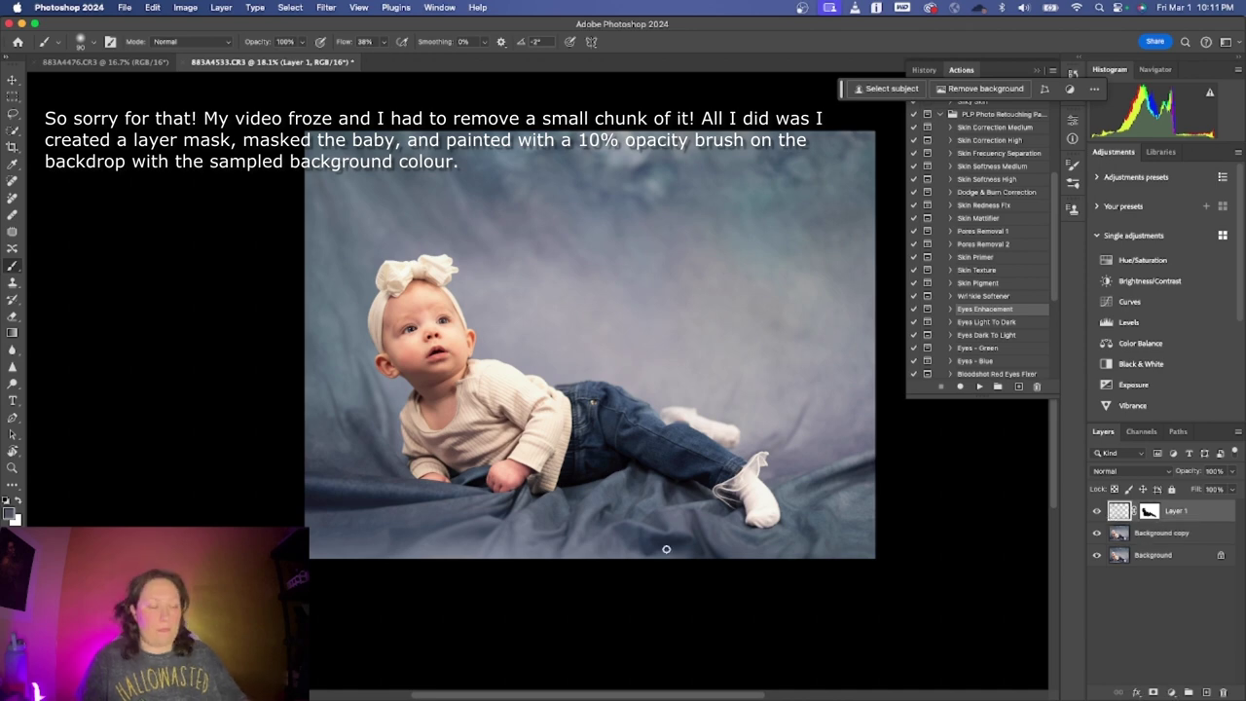
{"action": "key", "text": "bracketright"}
{"action": "key", "text": "bracketright"}
{"action": "key", "text": "bracketright"}
{"action": "key", "text": "bracketright"}
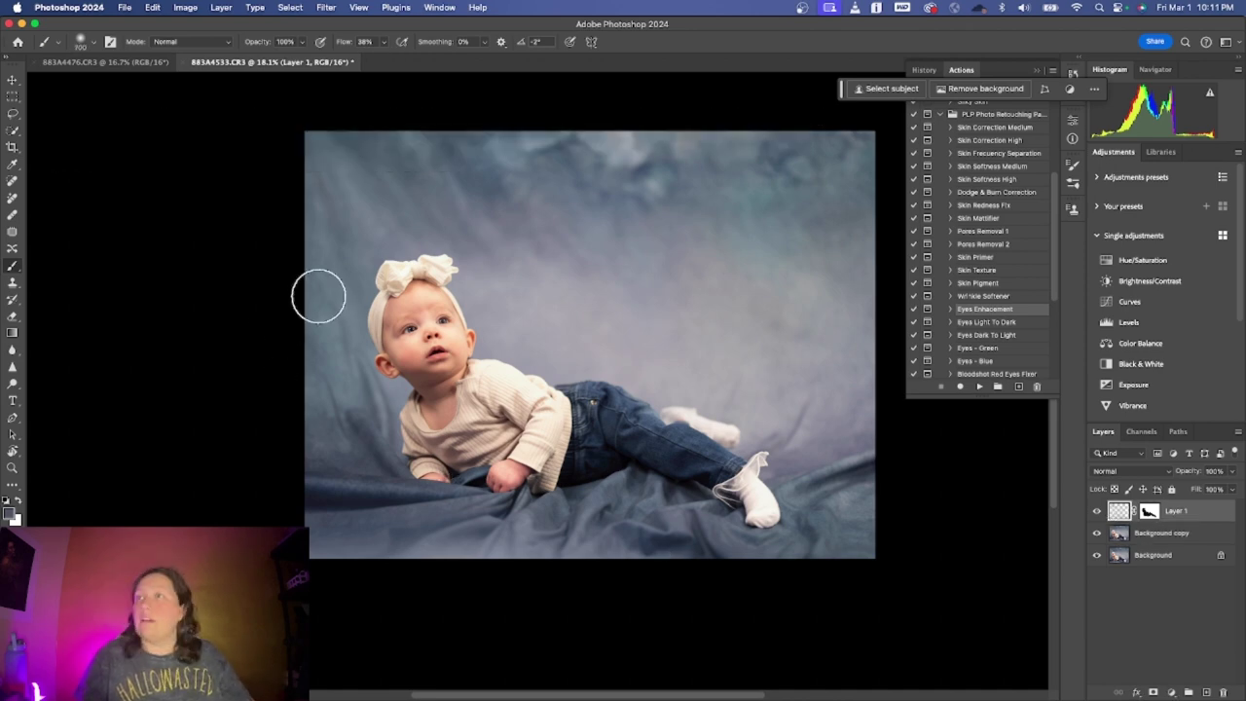
{"action": "key", "text": "bracketright"}
{"action": "key", "text": "bracketright"}
{"action": "key", "text": "bracketright"}
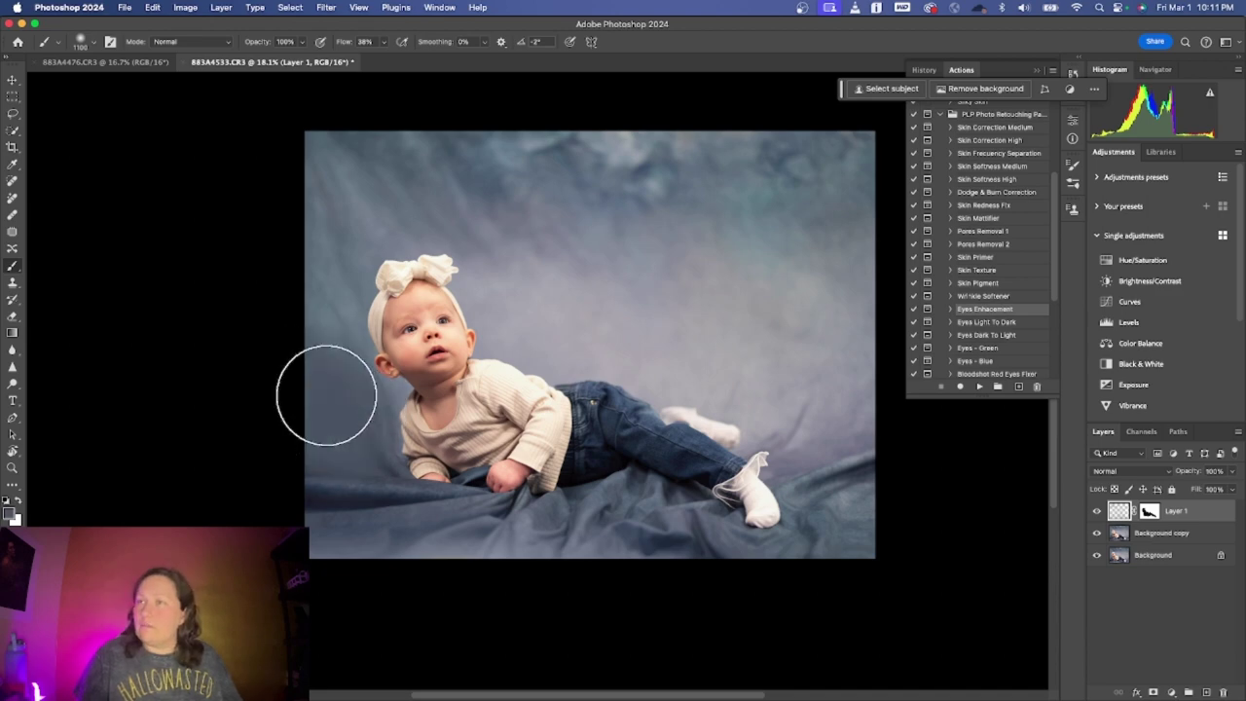
{"action": "key", "text": "1"}
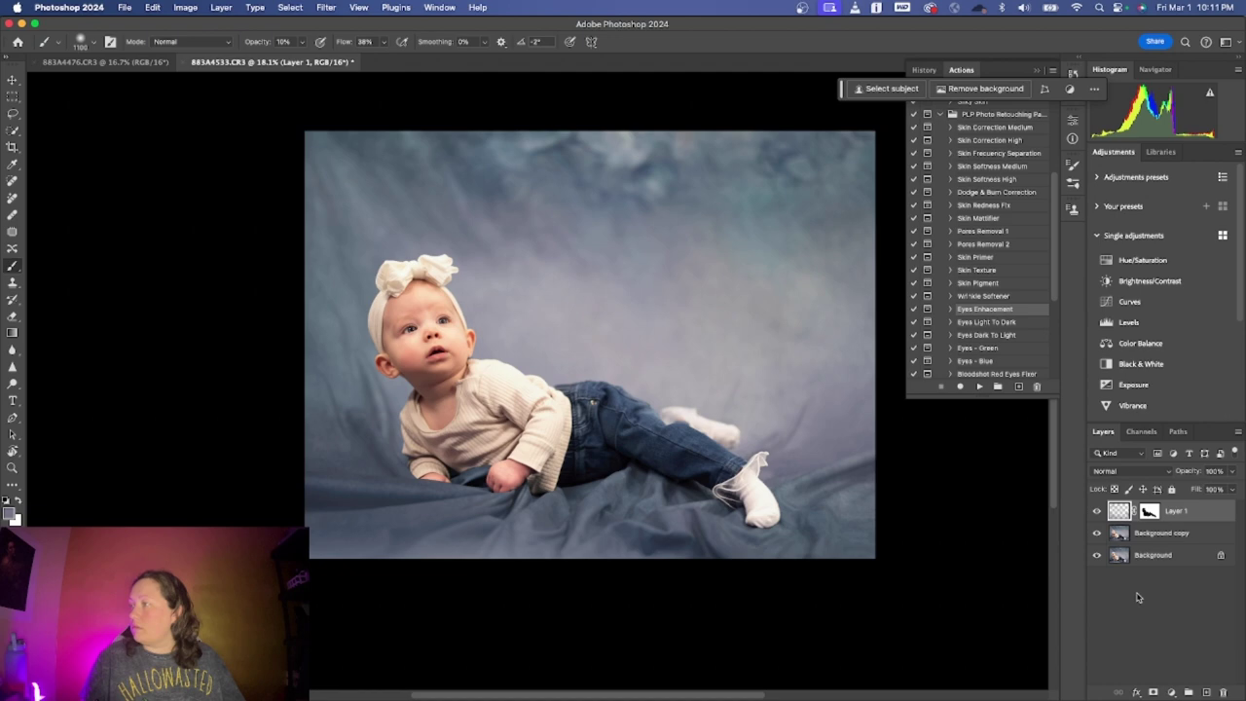
Merge Layer 1 down onto the Background copy and clear the selection
{"action": "left_click", "coordinate": [1180, 535]}
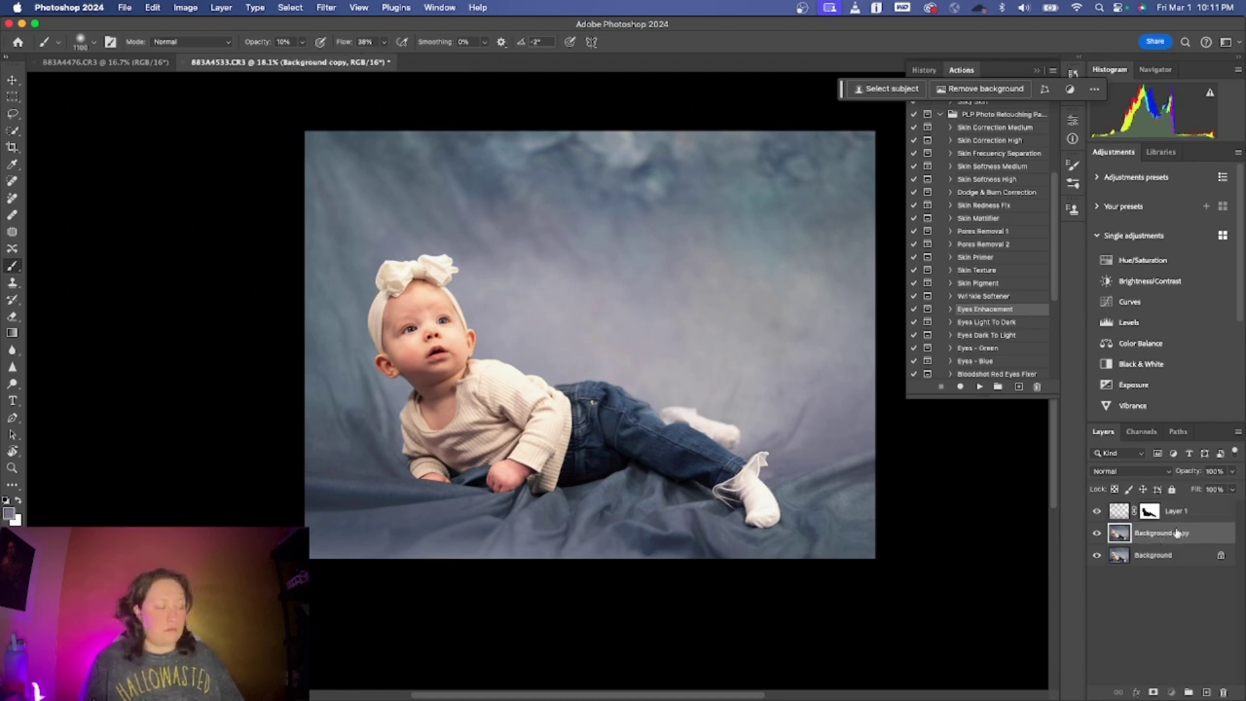
{"action": "double_click", "coordinate": [1176, 513]}
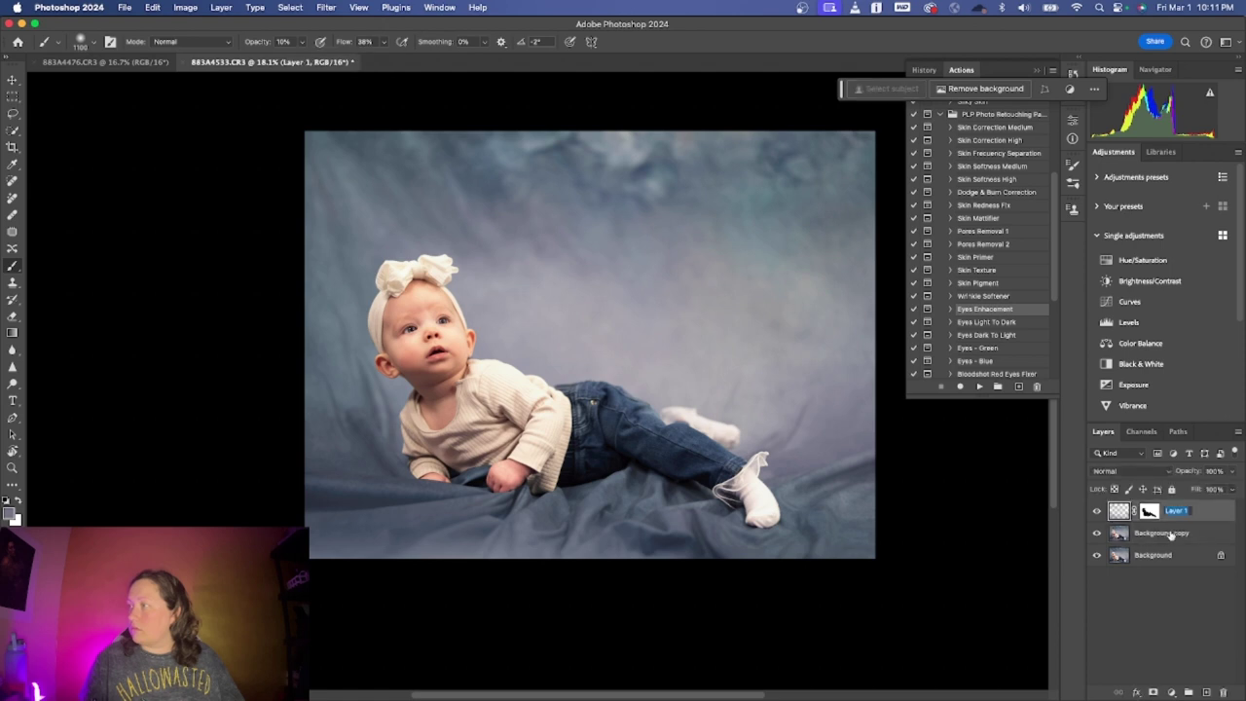
{"action": "key", "text": "Return"}
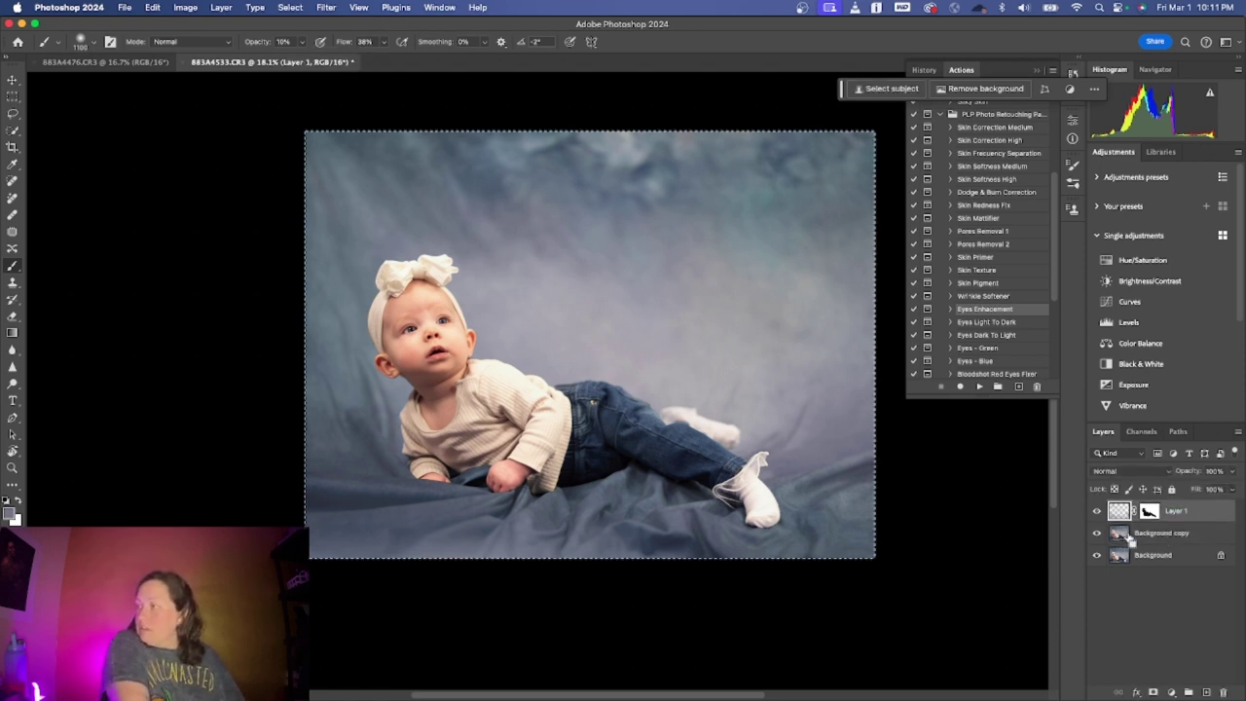
{"action": "left_click", "coordinate": [1120, 534], "text": "super"}
{"action": "key", "text": "super+e"}
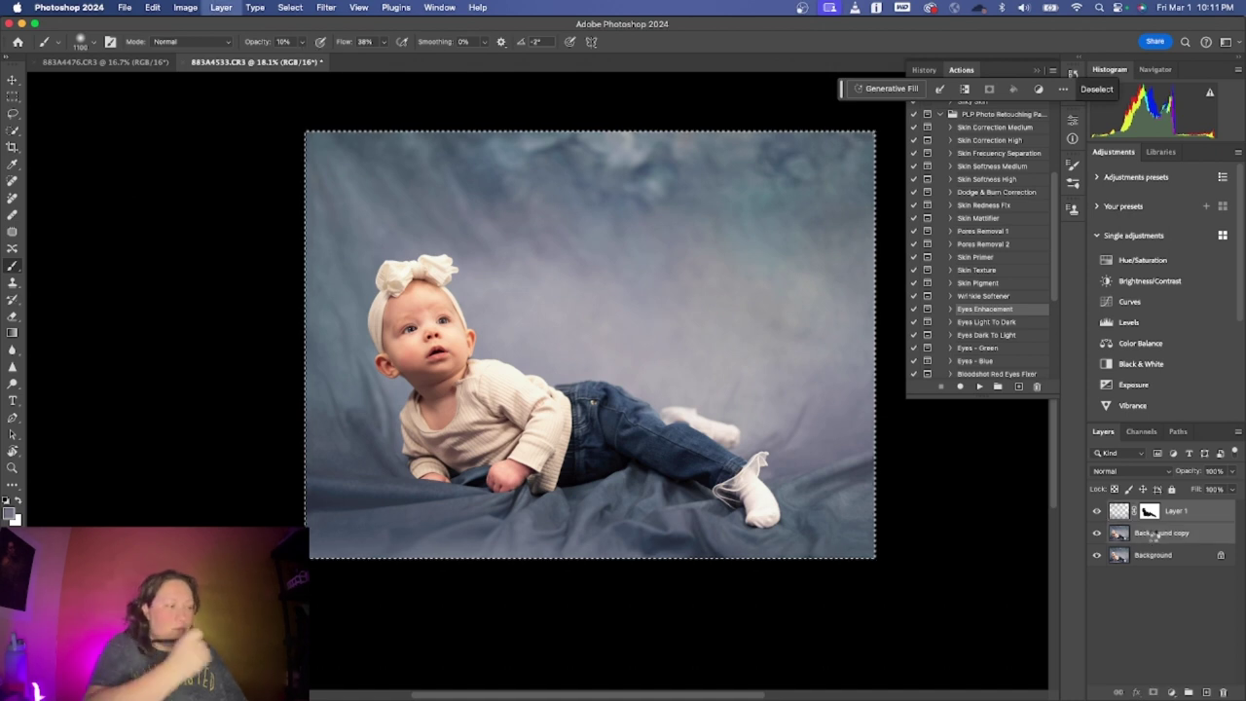
{"action": "key", "text": "super+d"}
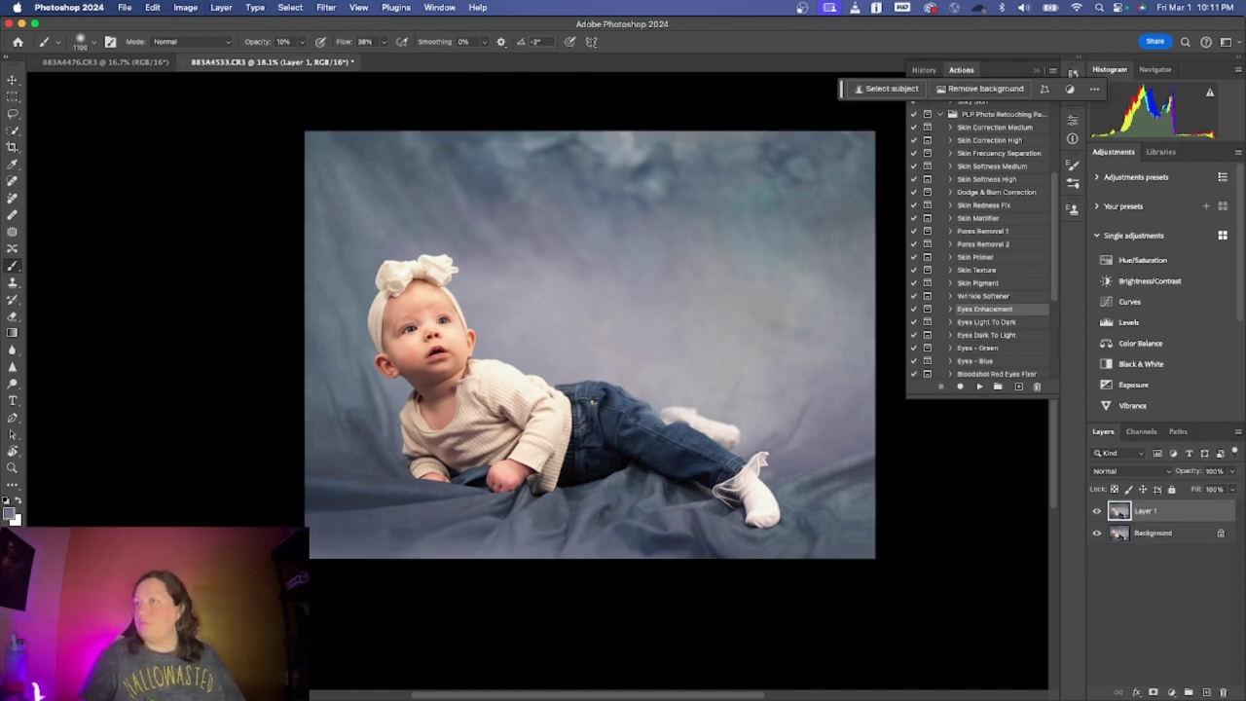
Use the Lasso tool to select two backdrop folds left of the baby
{"action": "key", "text": "l"}
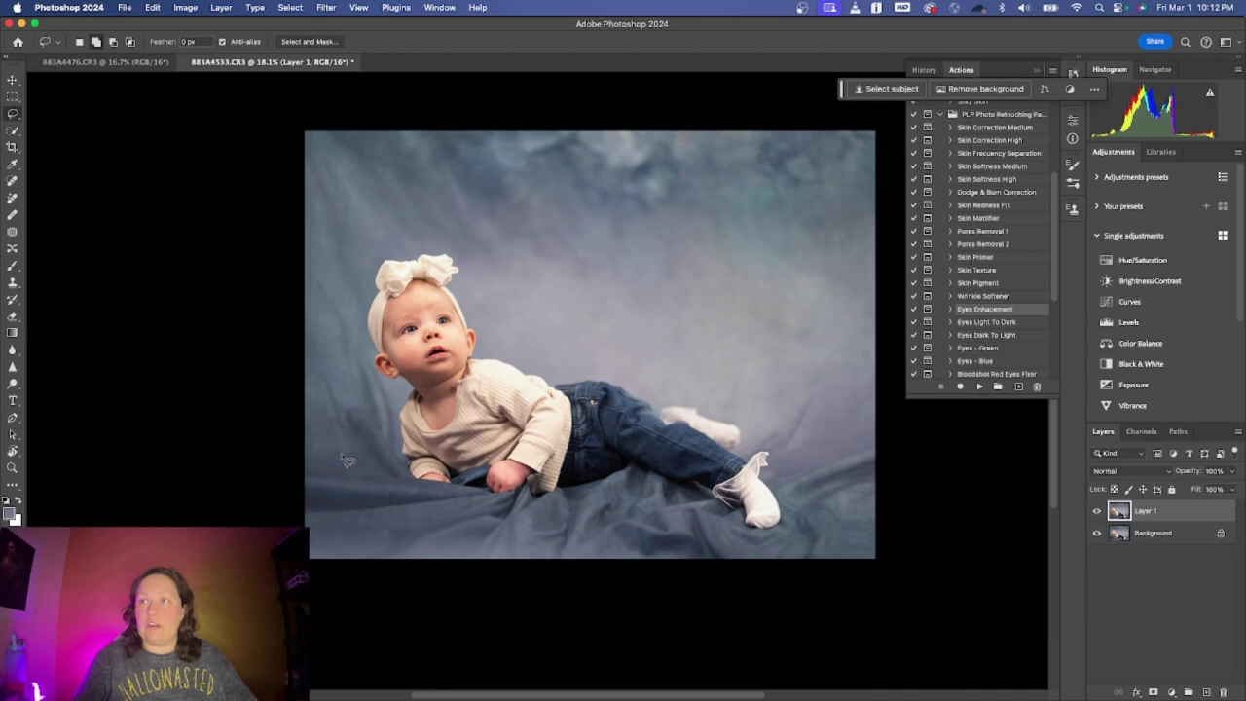
{"action": "scroll", "coordinate": [390, 379], "scroll_direction": "up", "scroll_amount": 2}
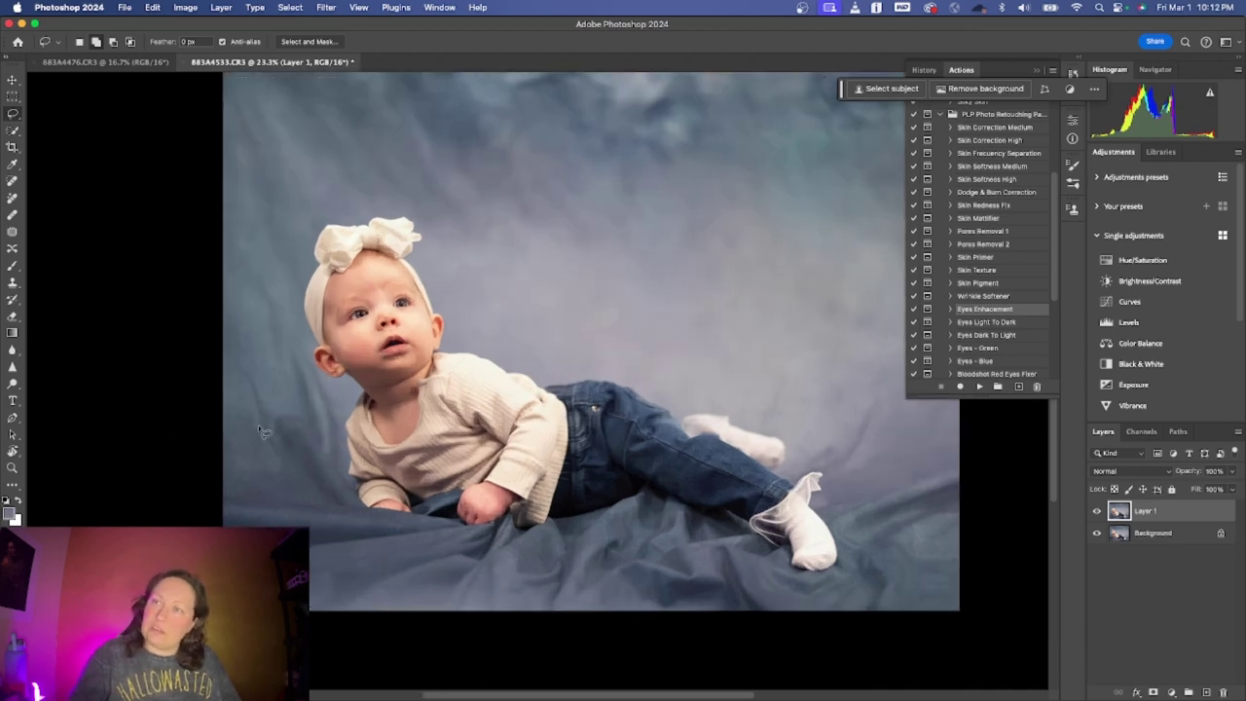
{"action": "mouse_move", "coordinate": [266, 393]}
{"action": "left_mouse_down"}
{"action": "mouse_move", "coordinate": [246, 366]}
{"action": "mouse_move", "coordinate": [263, 455]}
{"action": "mouse_move", "coordinate": [280, 427]}
{"action": "mouse_move", "coordinate": [278, 353]}
{"action": "left_mouse_up"}
{"action": "left_click_drag", "start_coordinate": [233, 263], "coordinate": [268, 299]}
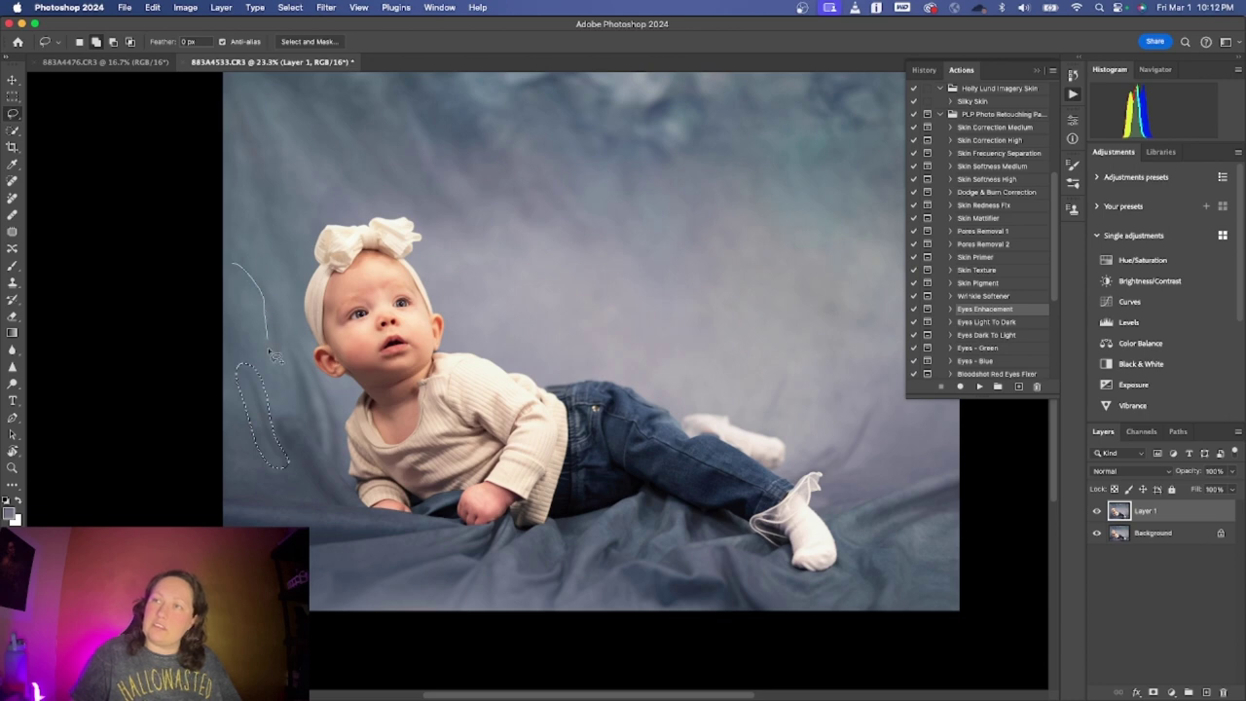
{"action": "mouse_move", "coordinate": [275, 356]}
{"action": "left_mouse_down"}
{"action": "mouse_move", "coordinate": [292, 382]}
{"action": "mouse_move", "coordinate": [251, 265]}
{"action": "mouse_move", "coordinate": [235, 261]}
{"action": "left_mouse_up"}
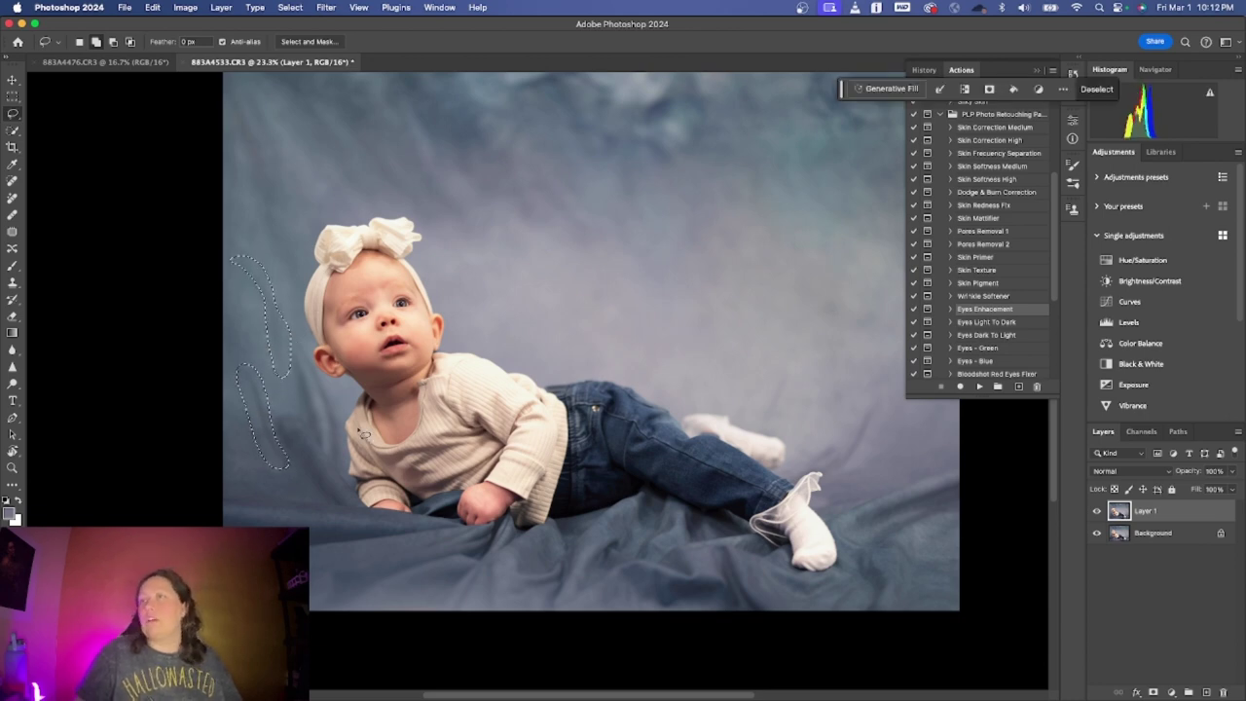
Add backdrop patches near the raised sock and a strip along the top-left edge
{"action": "scroll", "coordinate": [837, 414], "scroll_direction": "right", "scroll_amount": 3}
{"action": "scroll", "coordinate": [837, 413], "scroll_direction": "down", "scroll_amount": 1}
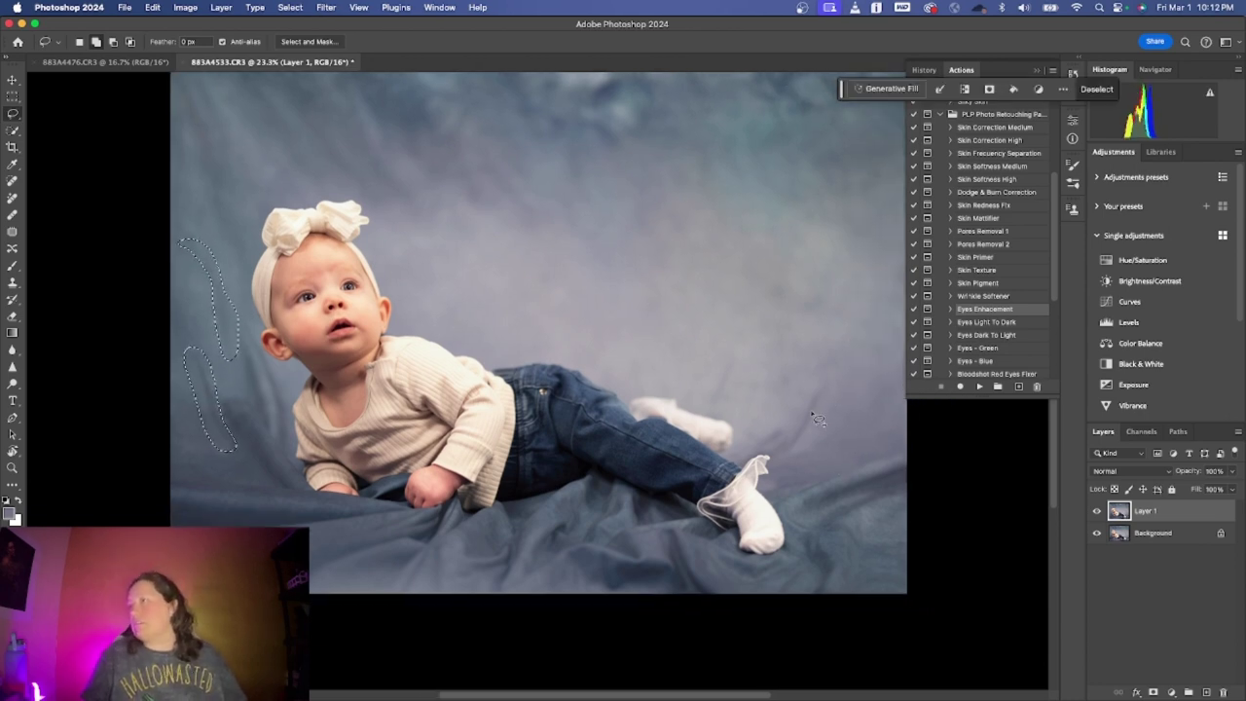
{"action": "mouse_move", "coordinate": [818, 419]}
{"action": "left_mouse_down"}
{"action": "mouse_move", "coordinate": [838, 382]}
{"action": "mouse_move", "coordinate": [785, 432]}
{"action": "mouse_move", "coordinate": [748, 441]}
{"action": "mouse_move", "coordinate": [791, 457]}
{"action": "left_mouse_up"}
{"action": "mouse_move", "coordinate": [719, 421]}
{"action": "left_mouse_down"}
{"action": "mouse_move", "coordinate": [737, 364]}
{"action": "mouse_move", "coordinate": [709, 426]}
{"action": "mouse_move", "coordinate": [717, 422]}
{"action": "left_mouse_up"}
{"action": "scroll", "coordinate": [550, 382], "scroll_direction": "up", "scroll_amount": 3}
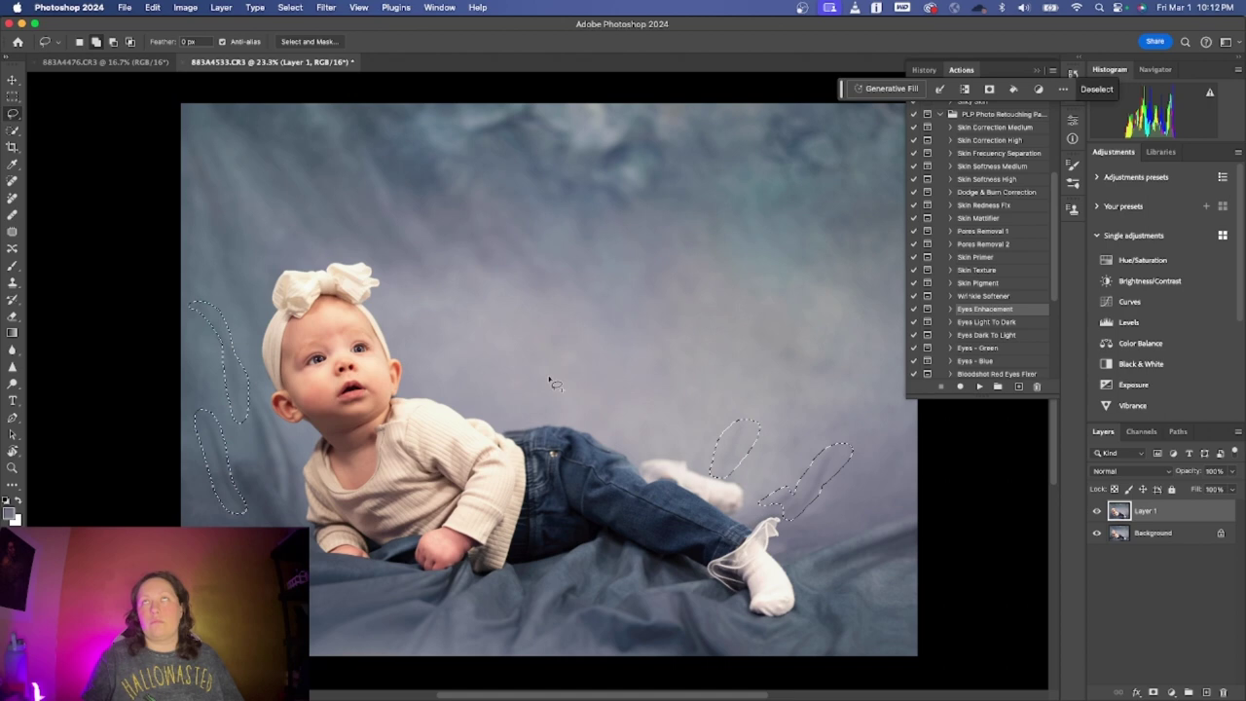
{"action": "scroll", "coordinate": [550, 383], "scroll_direction": "left", "scroll_amount": 2}
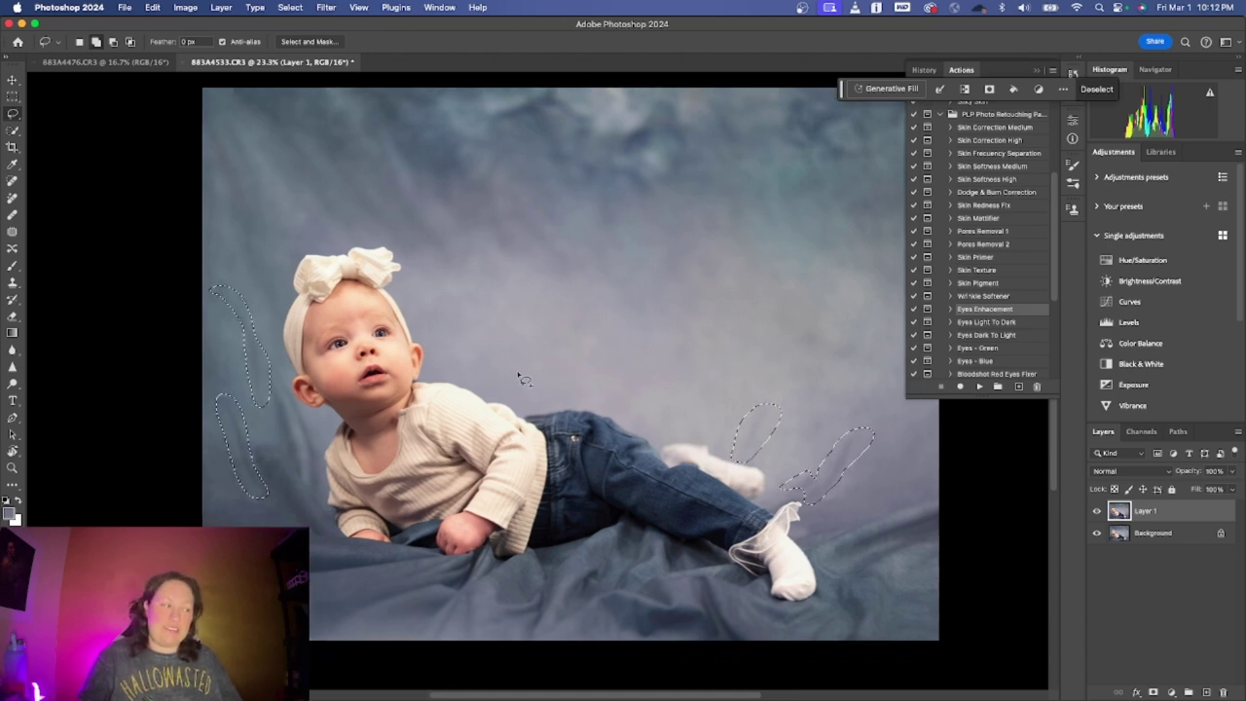
{"action": "mouse_move", "coordinate": [207, 166]}
{"action": "left_mouse_down"}
{"action": "mouse_move", "coordinate": [204, 244]}
{"action": "mouse_move", "coordinate": [209, 234]}
{"action": "left_mouse_up"}
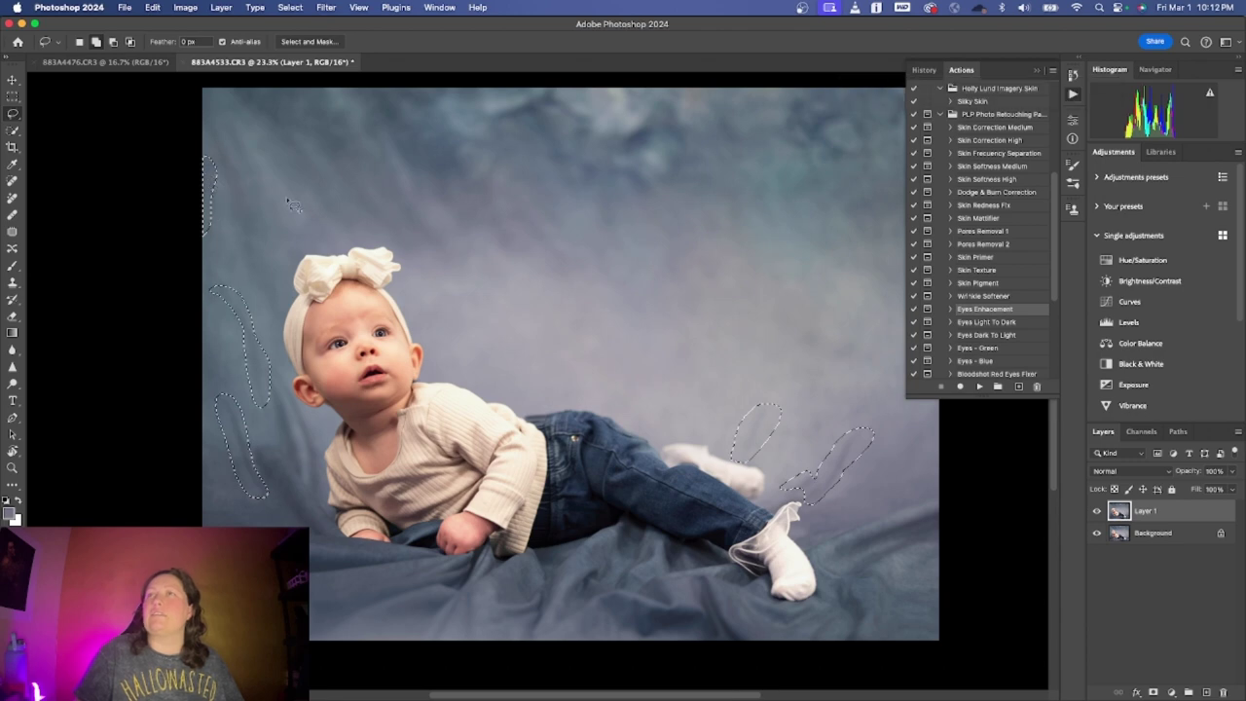
Extend the selection down the backdrop's left edge and bring up the generative fill prompt
{"action": "scroll", "coordinate": [326, 234], "scroll_direction": "up", "scroll_amount": 3}
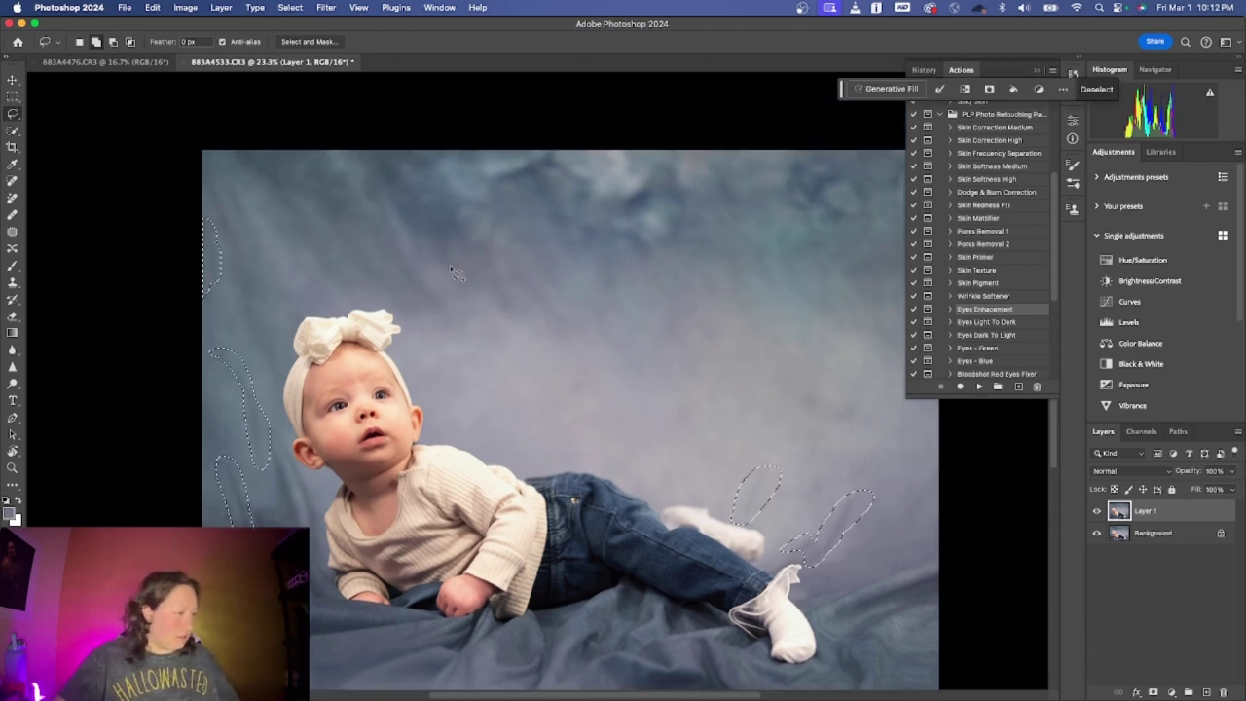
{"action": "scroll", "coordinate": [451, 271], "scroll_direction": "right", "scroll_amount": 3}
{"action": "scroll", "coordinate": [451, 270], "scroll_direction": "down", "scroll_amount": 2}
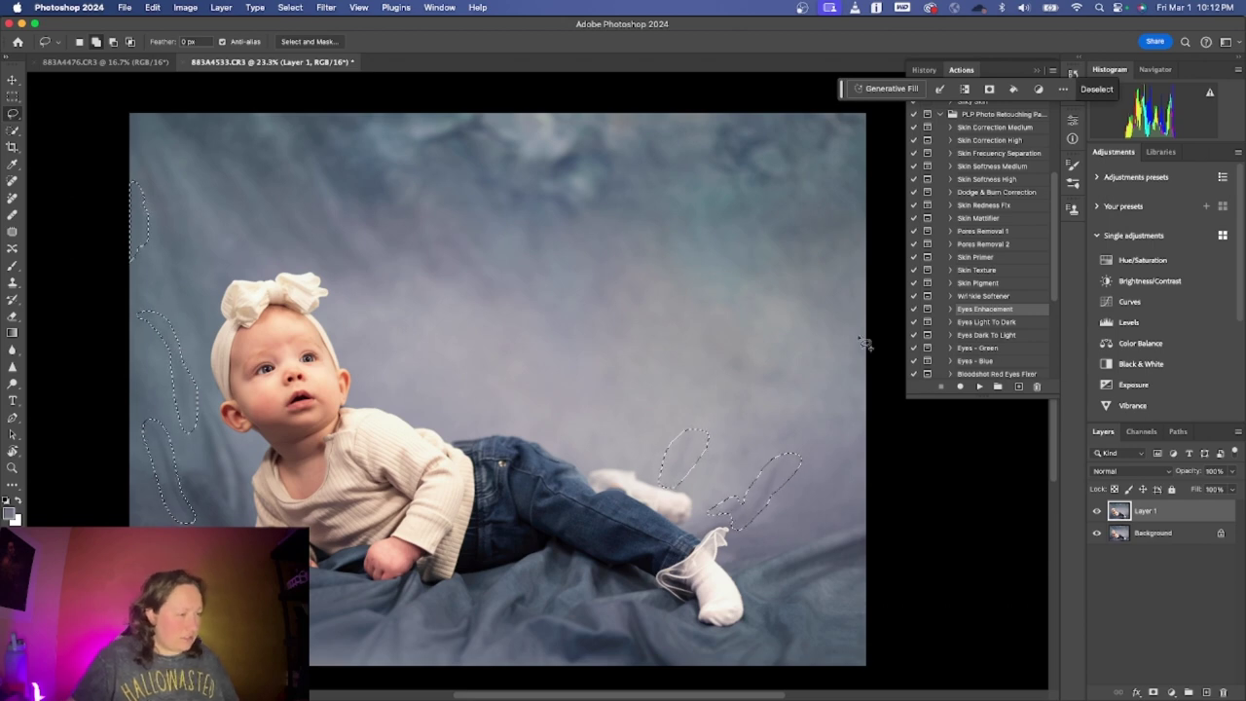
{"action": "scroll", "coordinate": [865, 342], "scroll_direction": "left", "scroll_amount": 4}
{"action": "scroll", "coordinate": [865, 343], "scroll_direction": "down", "scroll_amount": 2}
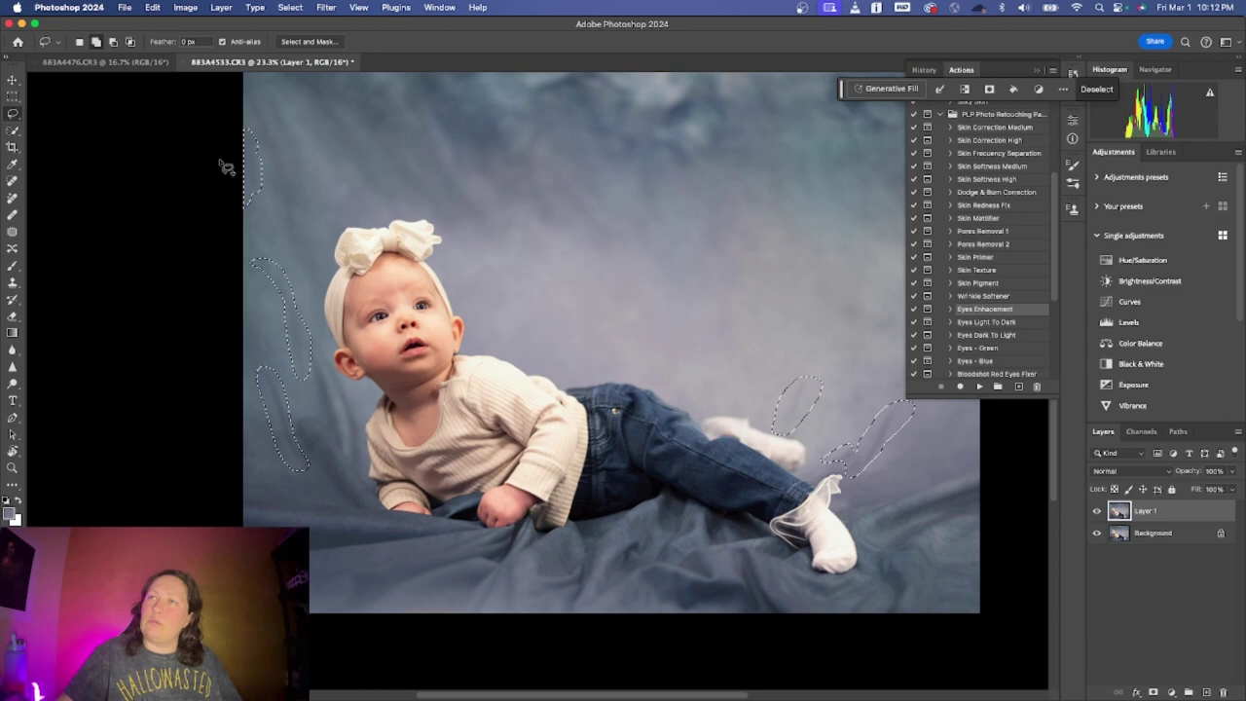
{"action": "mouse_move", "coordinate": [256, 98]}
{"action": "left_mouse_down"}
{"action": "mouse_move", "coordinate": [291, 153]}
{"action": "mouse_move", "coordinate": [326, 265]}
{"action": "mouse_move", "coordinate": [326, 292]}
{"action": "mouse_move", "coordinate": [306, 301]}
{"action": "mouse_move", "coordinate": [249, 98]}
{"action": "left_mouse_up"}
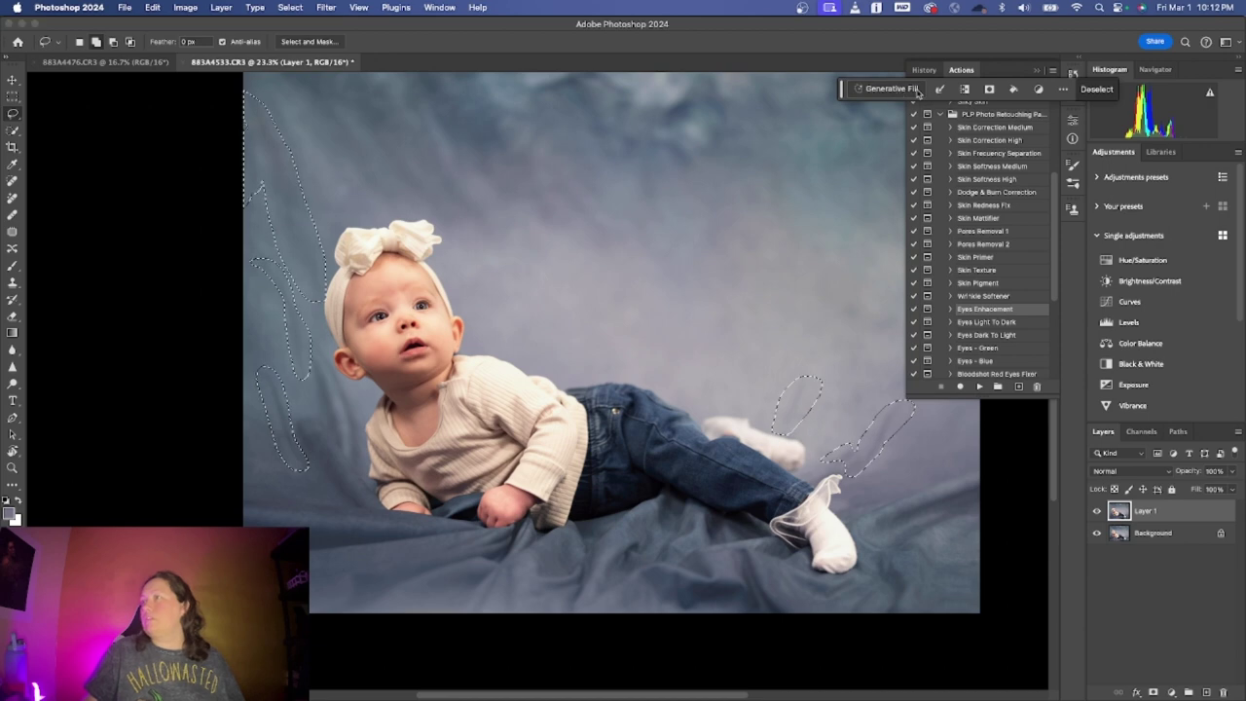
{"action": "left_click", "coordinate": [915, 89]}
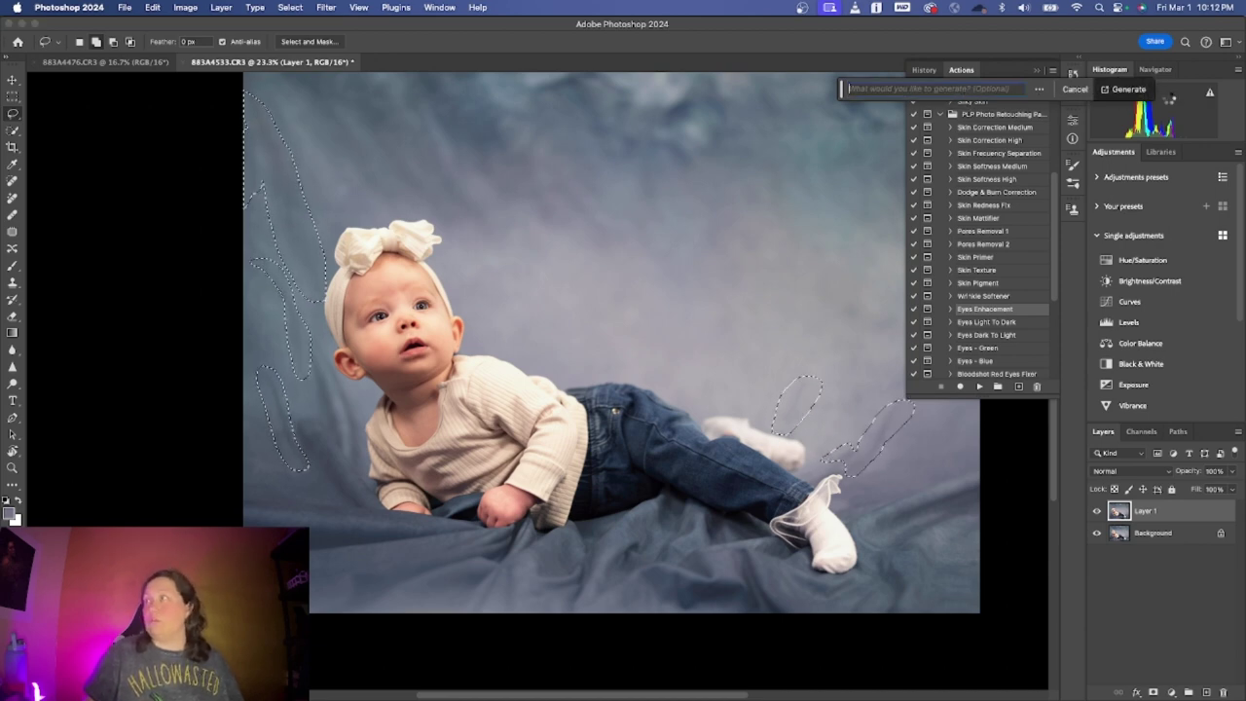
Generate new backdrop for the selected patches, compare it on and off, and add Layer 1 to the selection
{"action": "key", "text": "Return"}
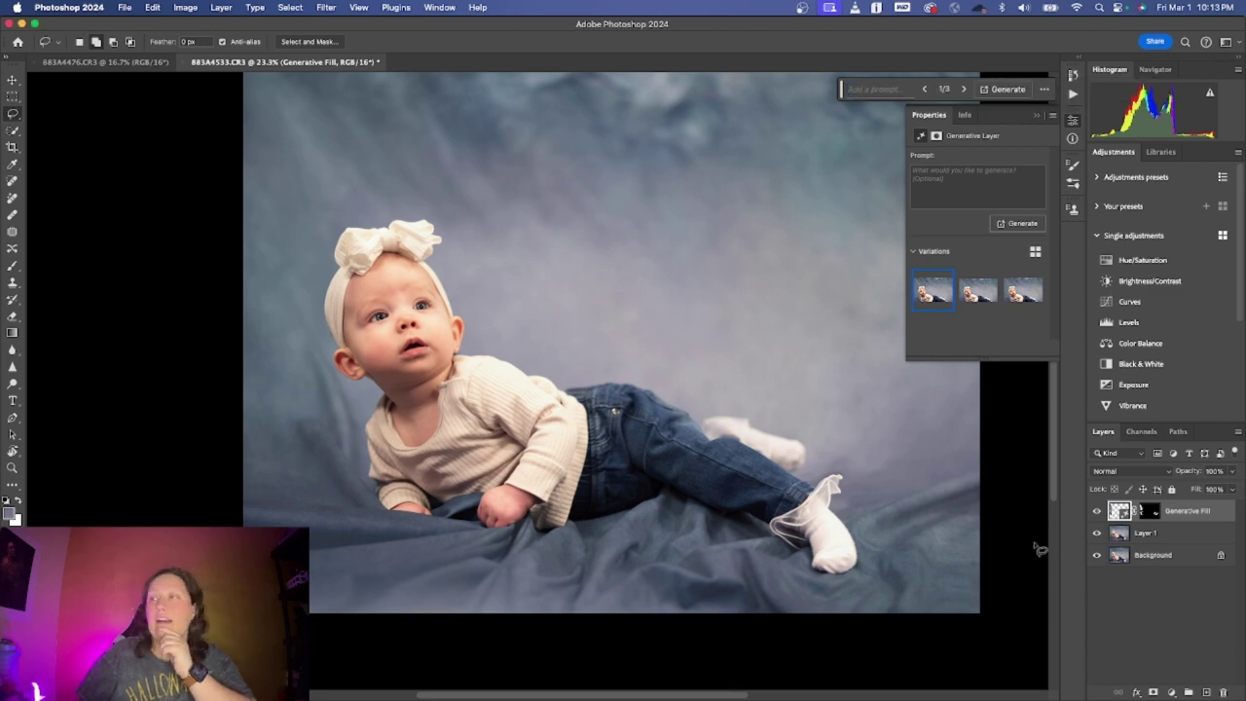
{"action": "left_click", "coordinate": [1097, 511]}
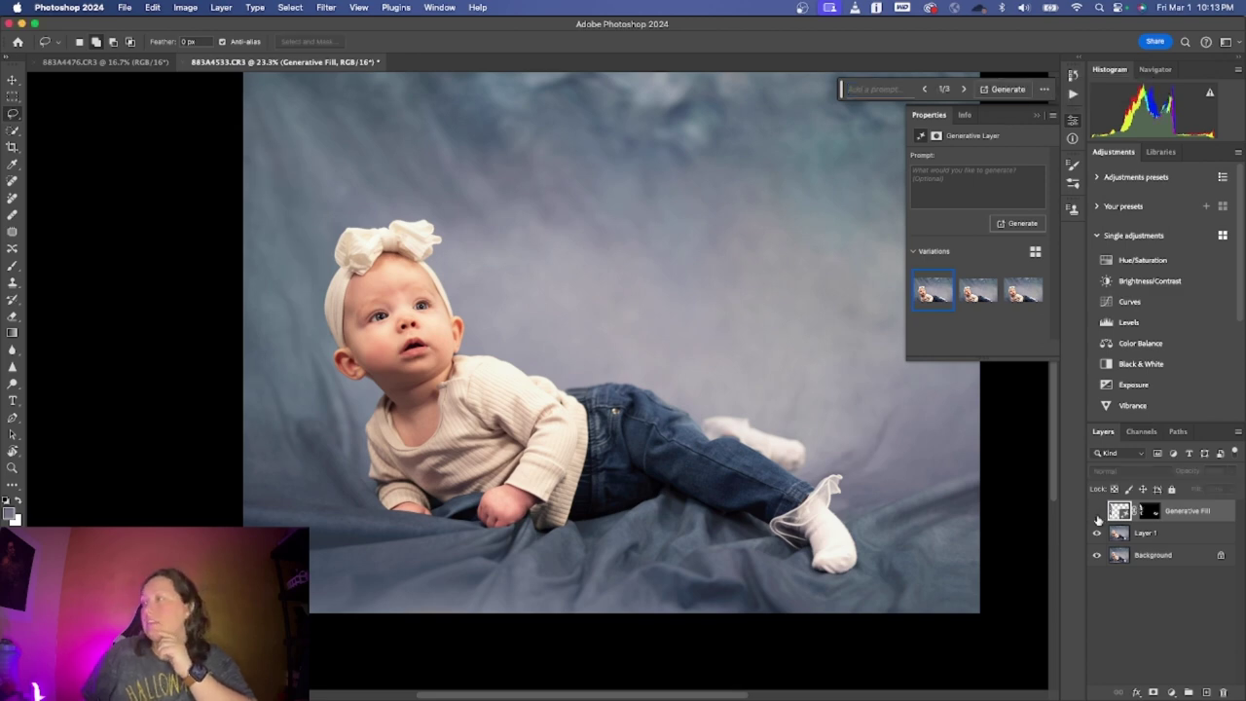
{"action": "left_click", "coordinate": [1098, 513]}
{"action": "left_click", "coordinate": [1098, 513]}
{"action": "left_click", "coordinate": [1098, 513]}
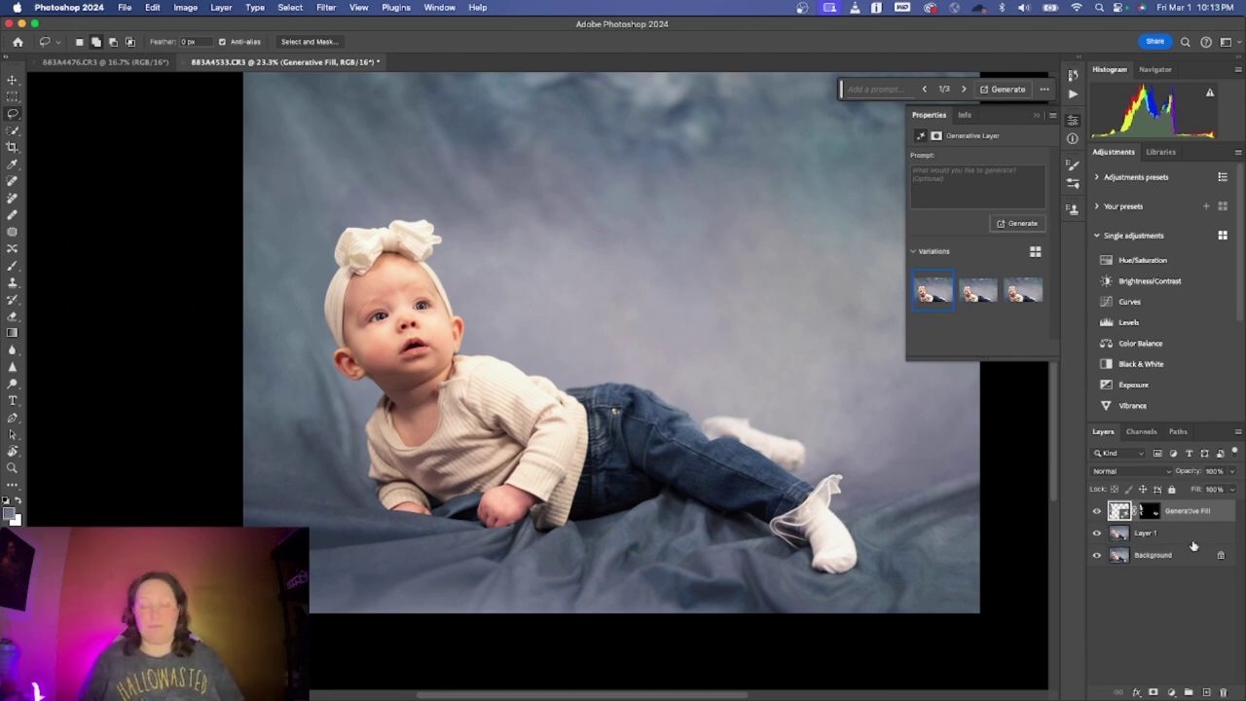
{"action": "left_click", "coordinate": [1187, 542], "text": "shift"}
Merge the generative fill with Layer 1 and zoom around to check the result
{"action": "key", "text": "super+e"}
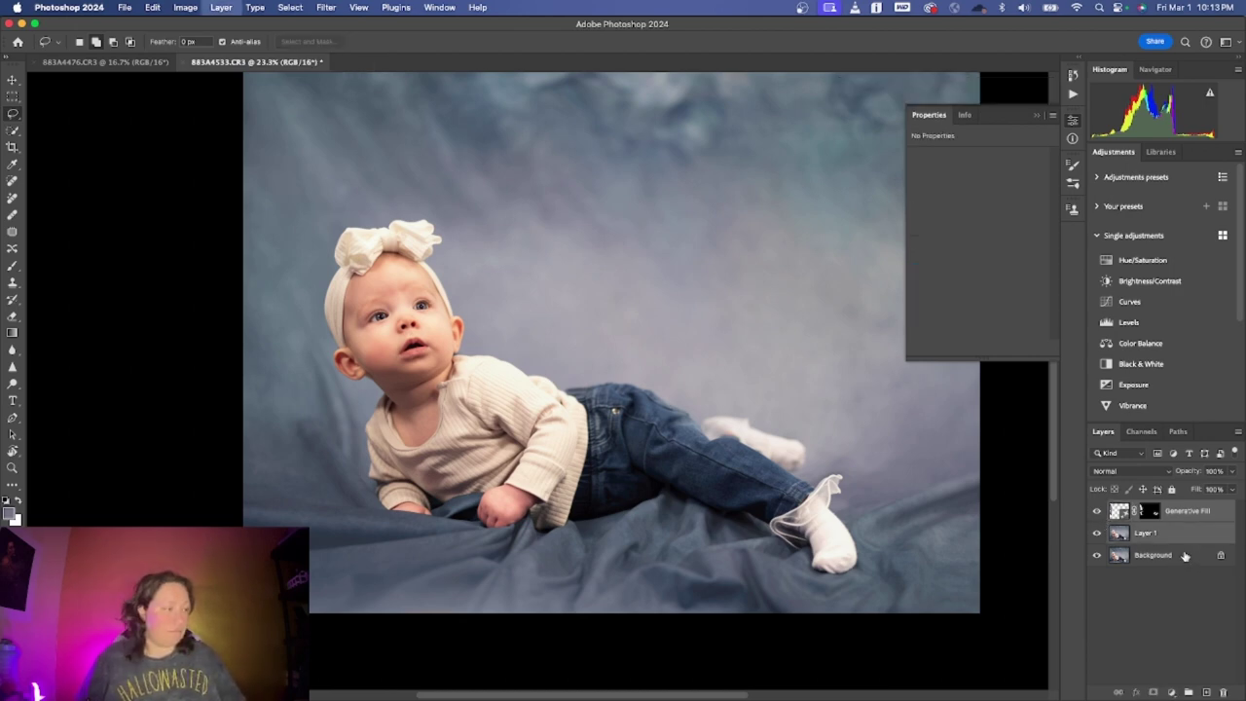
{"action": "scroll", "coordinate": [421, 248], "scroll_direction": "right", "scroll_amount": 3}
{"action": "scroll", "coordinate": [420, 249], "scroll_direction": "up", "scroll_amount": 1}
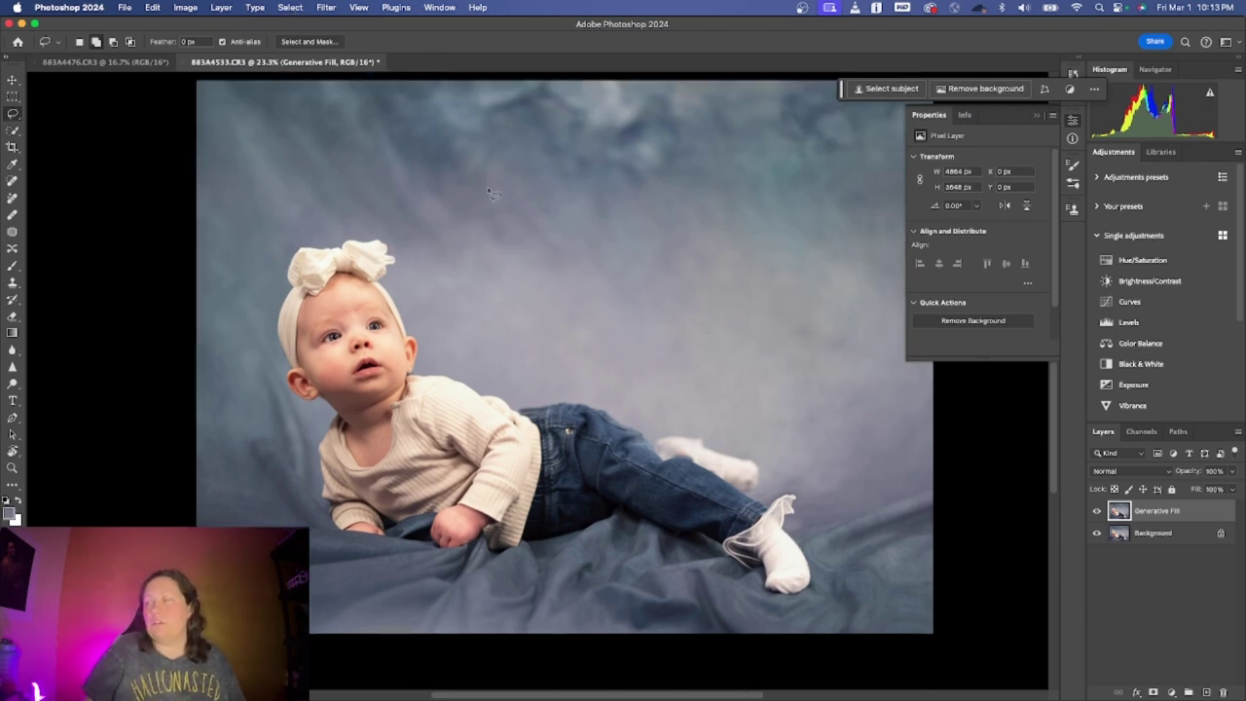
{"action": "scroll", "coordinate": [475, 211], "scroll_direction": "right", "scroll_amount": 2}
{"action": "scroll", "coordinate": [475, 210], "scroll_direction": "down", "scroll_amount": 1}
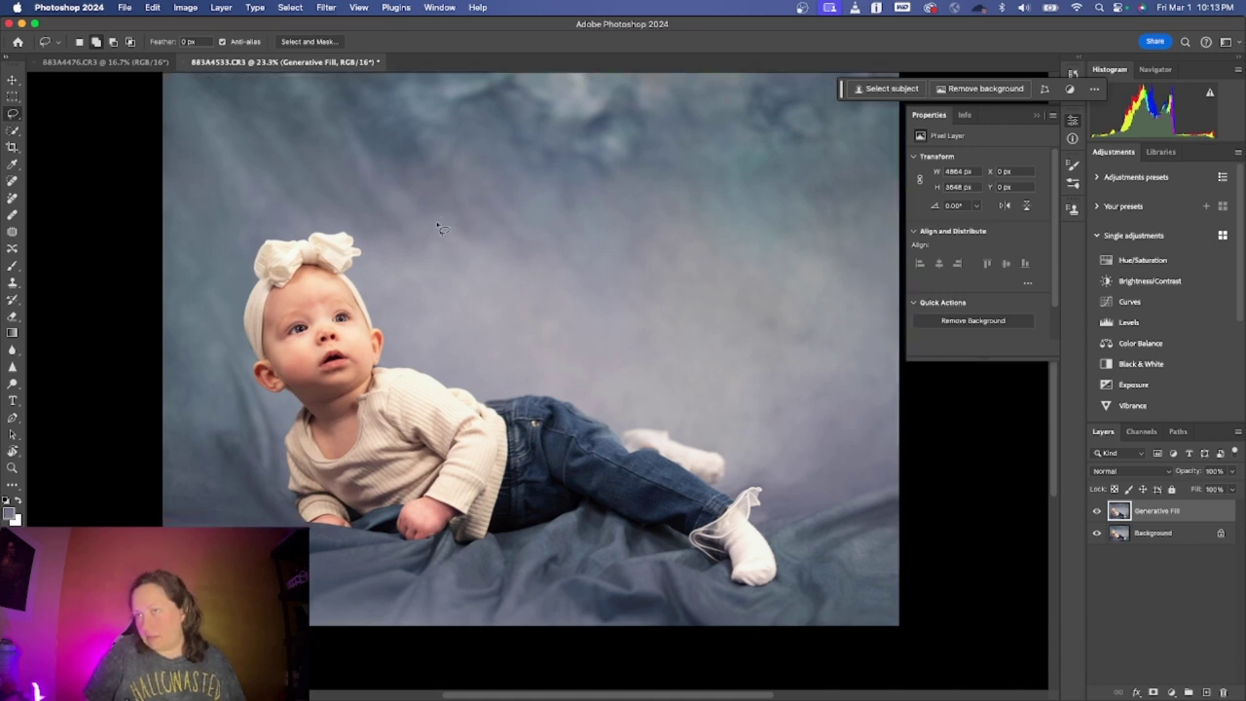
{"action": "scroll", "coordinate": [347, 368], "scroll_direction": "up", "scroll_amount": 5}
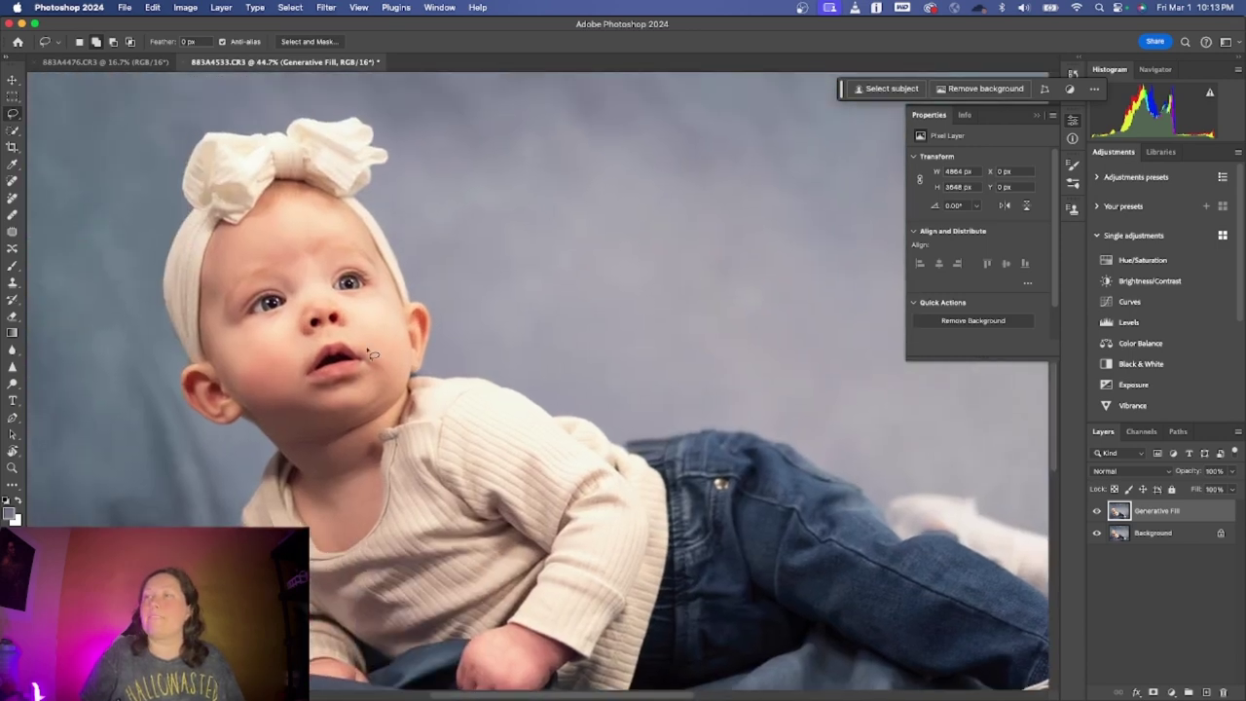
{"action": "scroll", "coordinate": [370, 354], "scroll_direction": "down", "scroll_amount": 5}
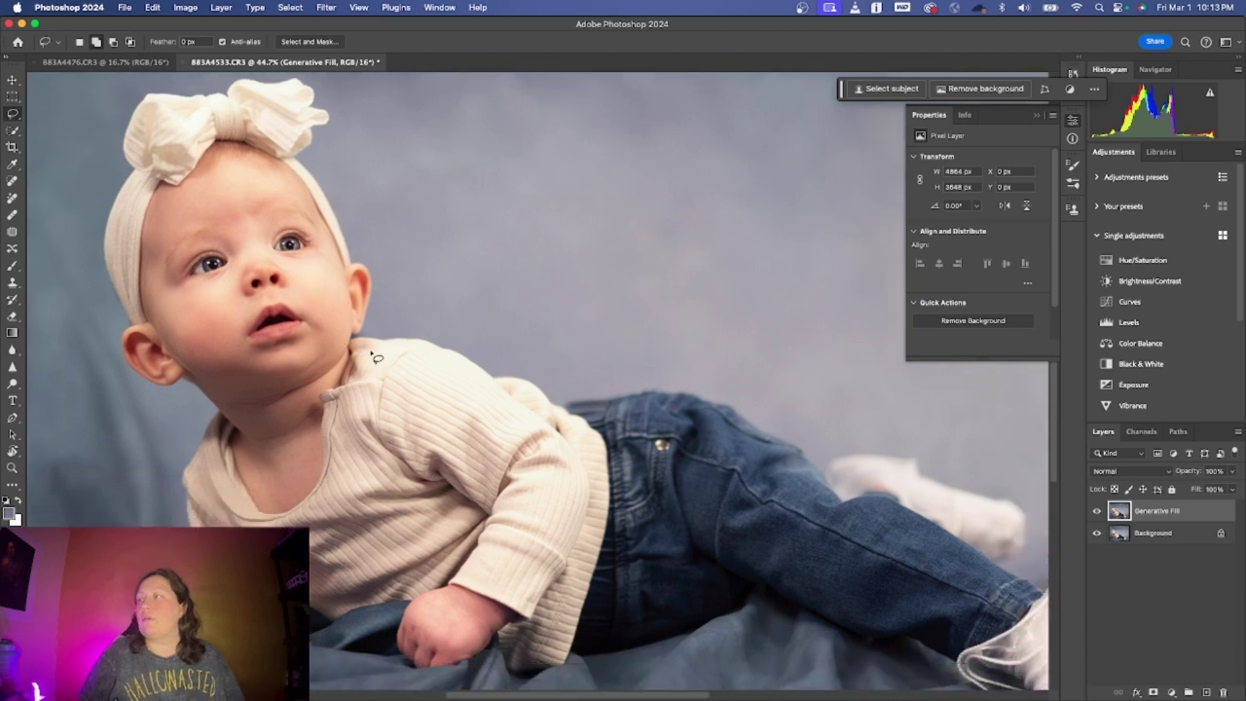
{"action": "scroll", "coordinate": [373, 357], "scroll_direction": "down", "scroll_amount": 3}
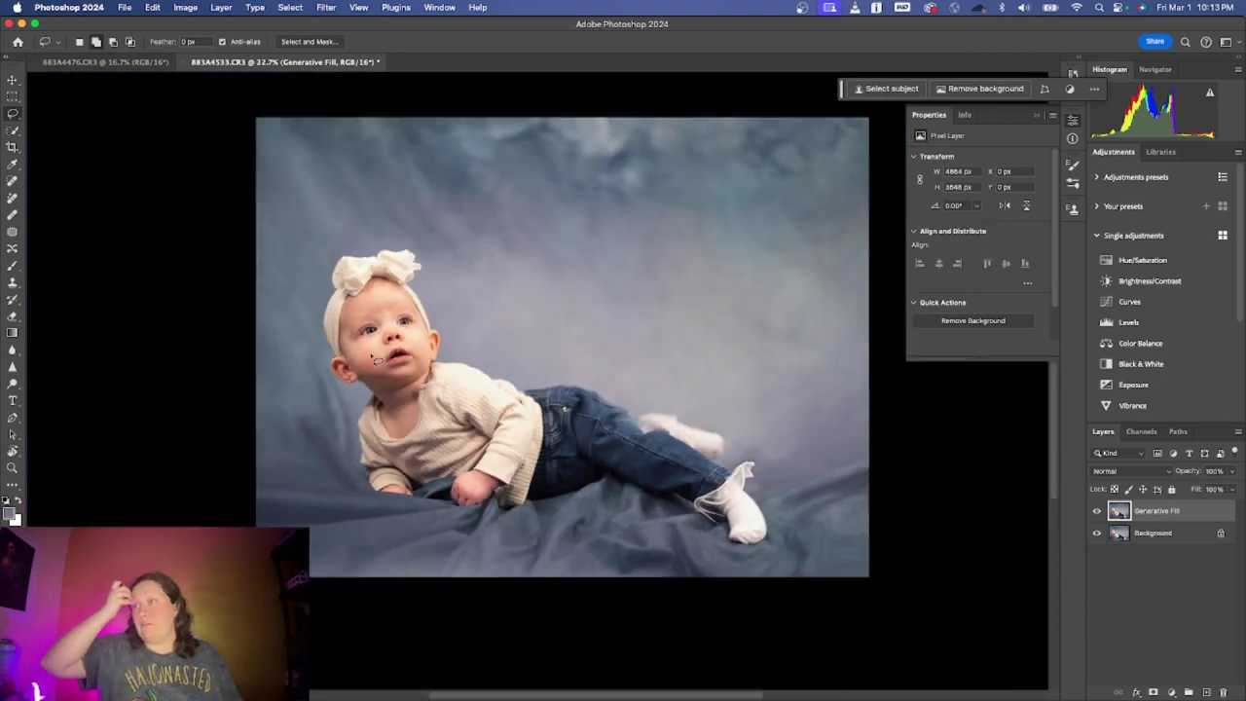
Save the retouched file and switch back to Lightroom Classic, moving its window right
{"action": "key", "text": "super+s"}
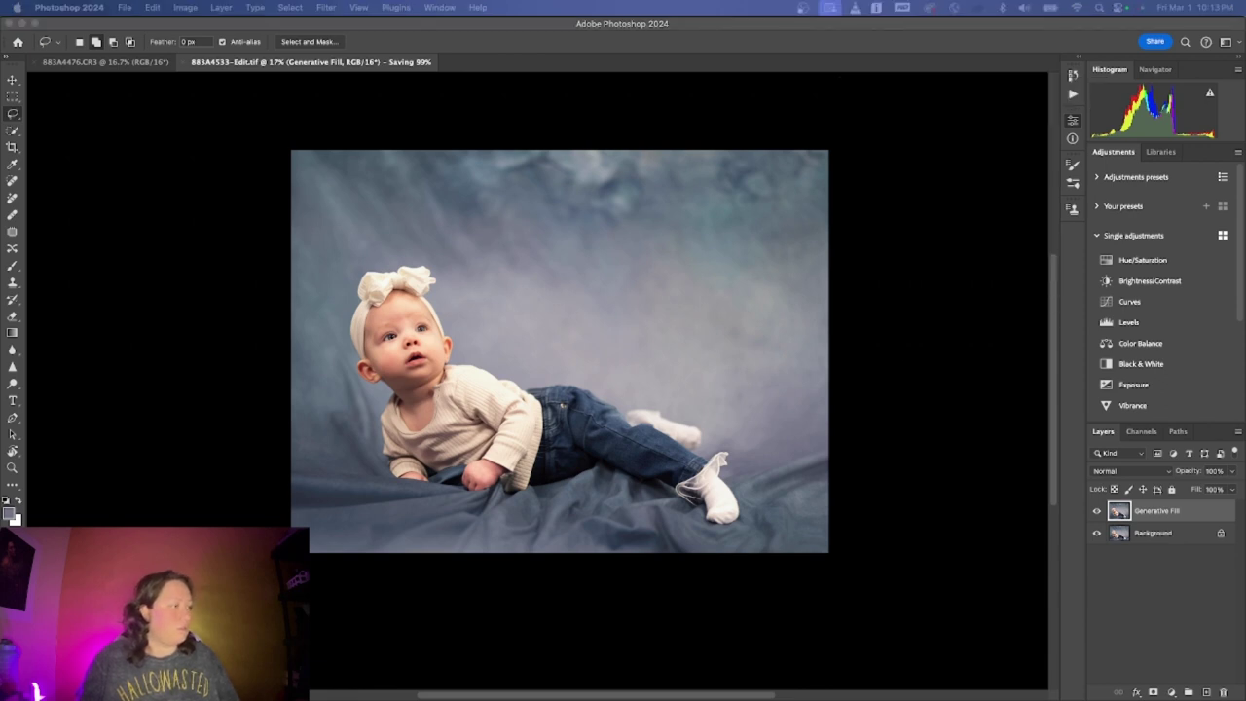
{"action": "key", "text": "super+Tab"}
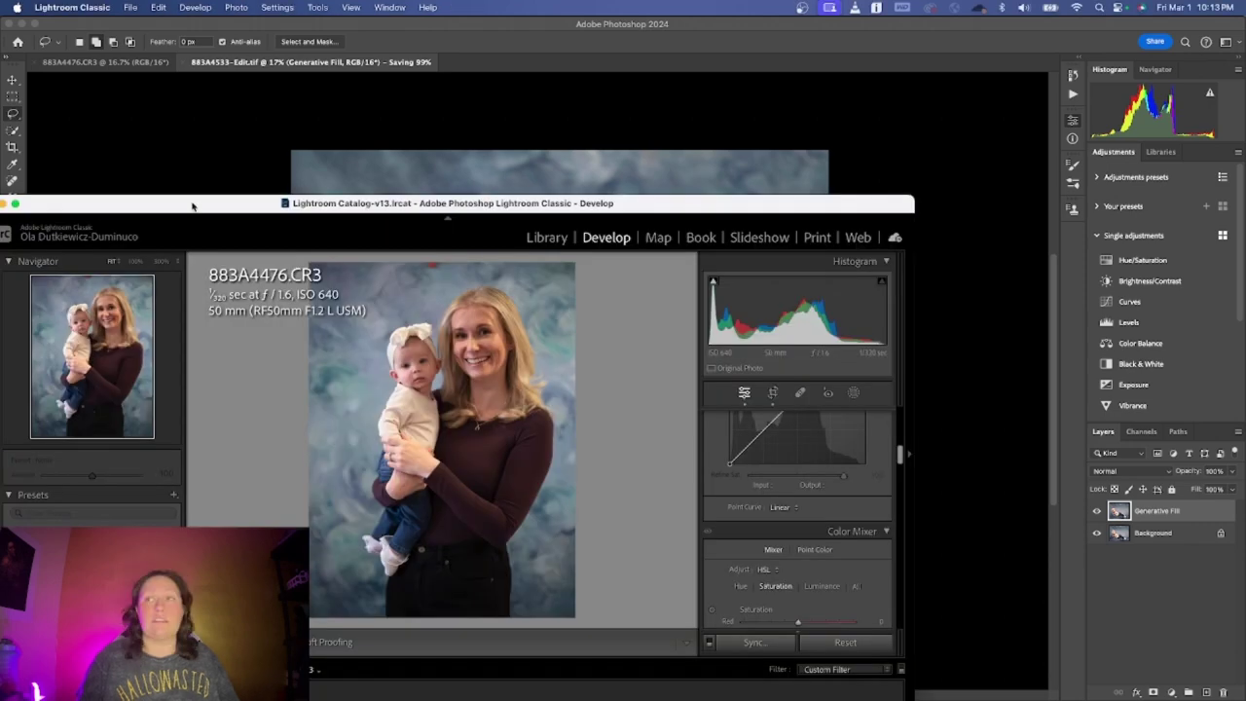
{"action": "left_click_drag", "start_coordinate": [192, 206], "coordinate": [525, 212]}
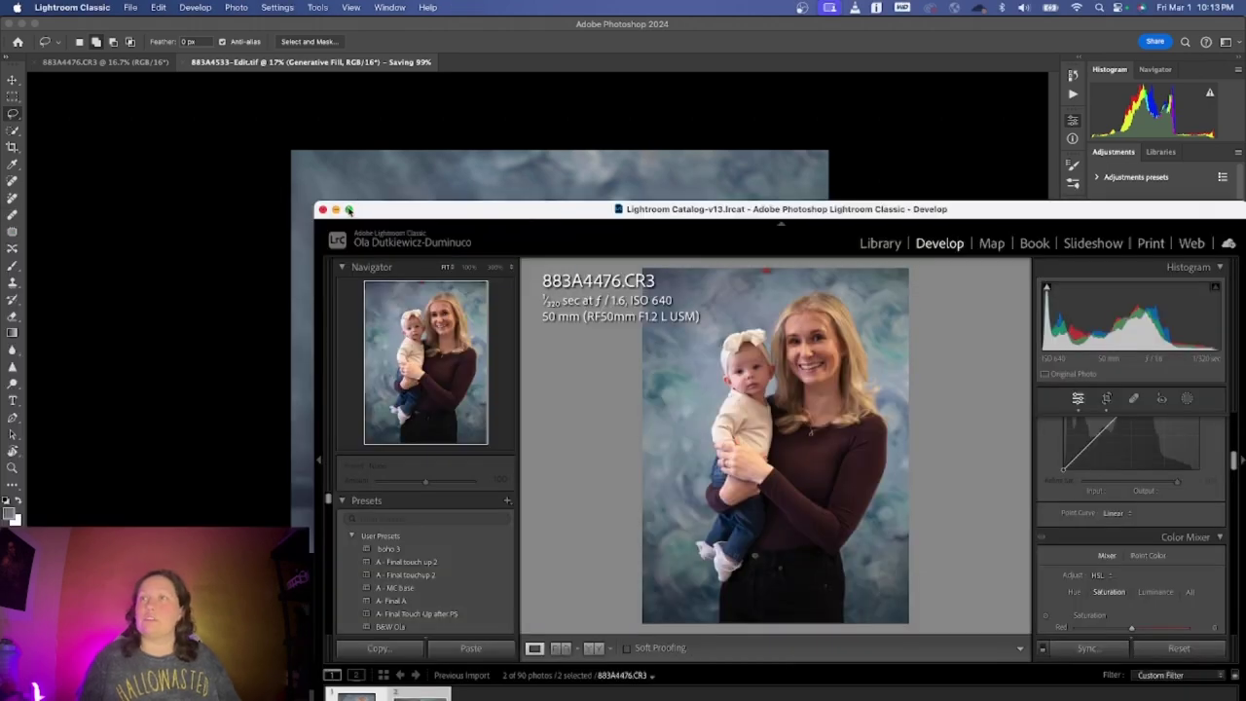
Show Lightroom full screen with 883A4533.CR3, then switch back to Photoshop to check the save
{"action": "left_click", "coordinate": [350, 210]}
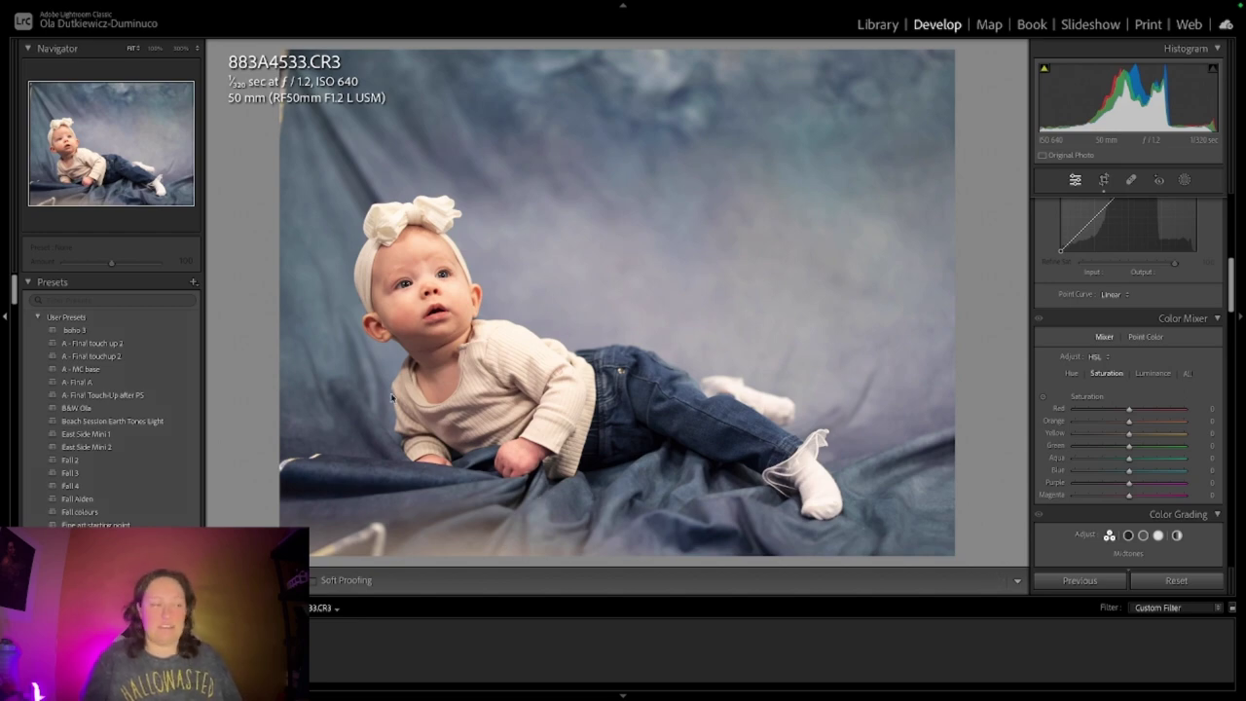
{"action": "key", "text": "ctrl+Left"}
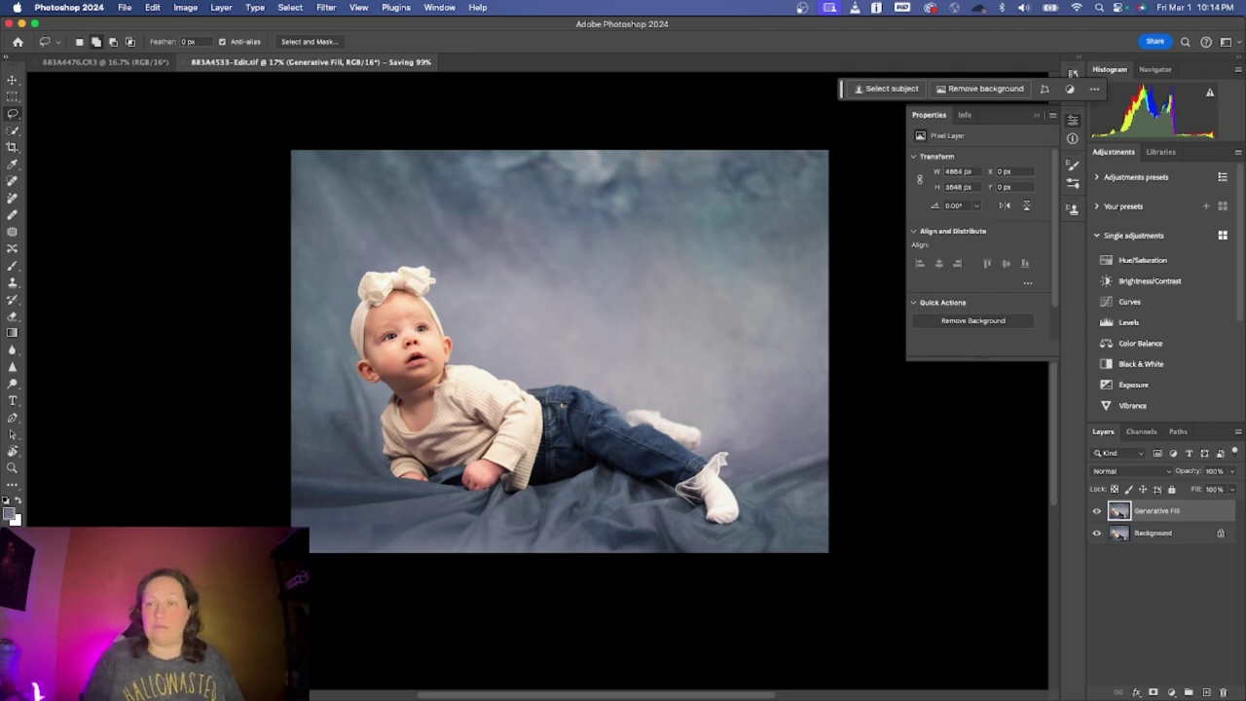
Wait for the 883A4533-Edit.tif save to finish, then switch to Lightroom's Develop view
{"action": "scroll", "coordinate": [560, 350], "scroll_direction": "right", "scroll_amount": 10}
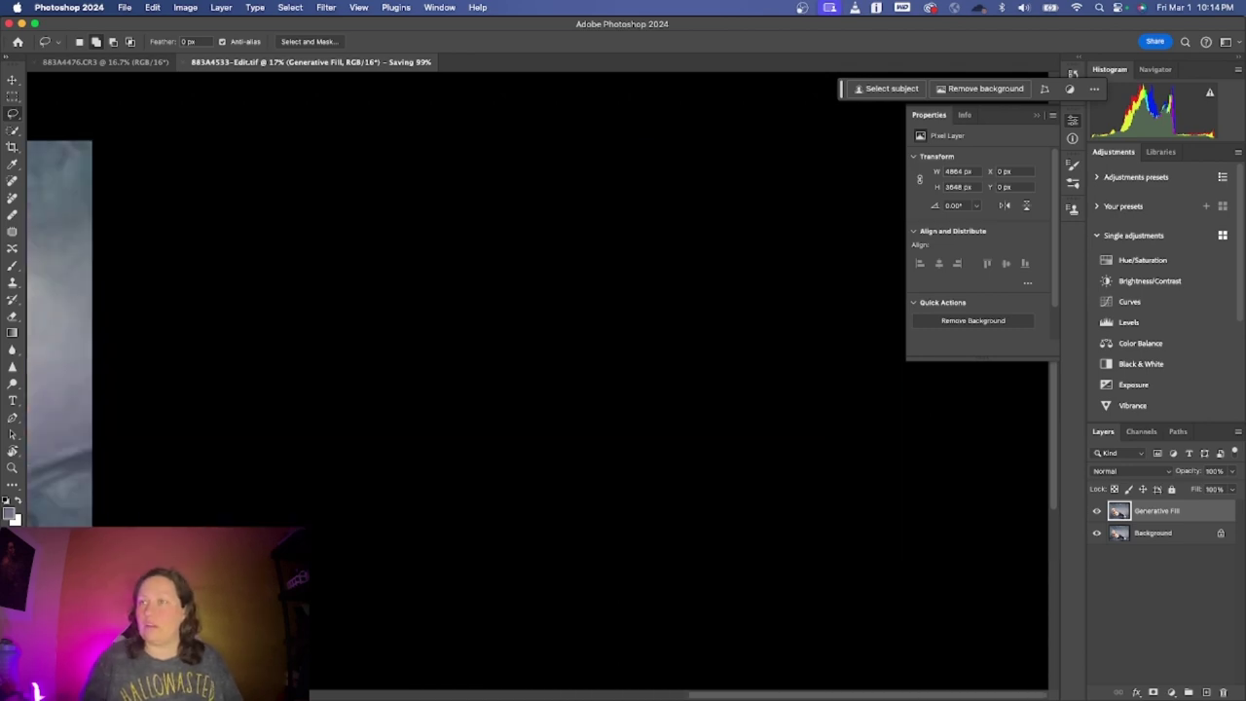
{"action": "scroll", "coordinate": [560, 350], "scroll_direction": "left", "scroll_amount": 10}
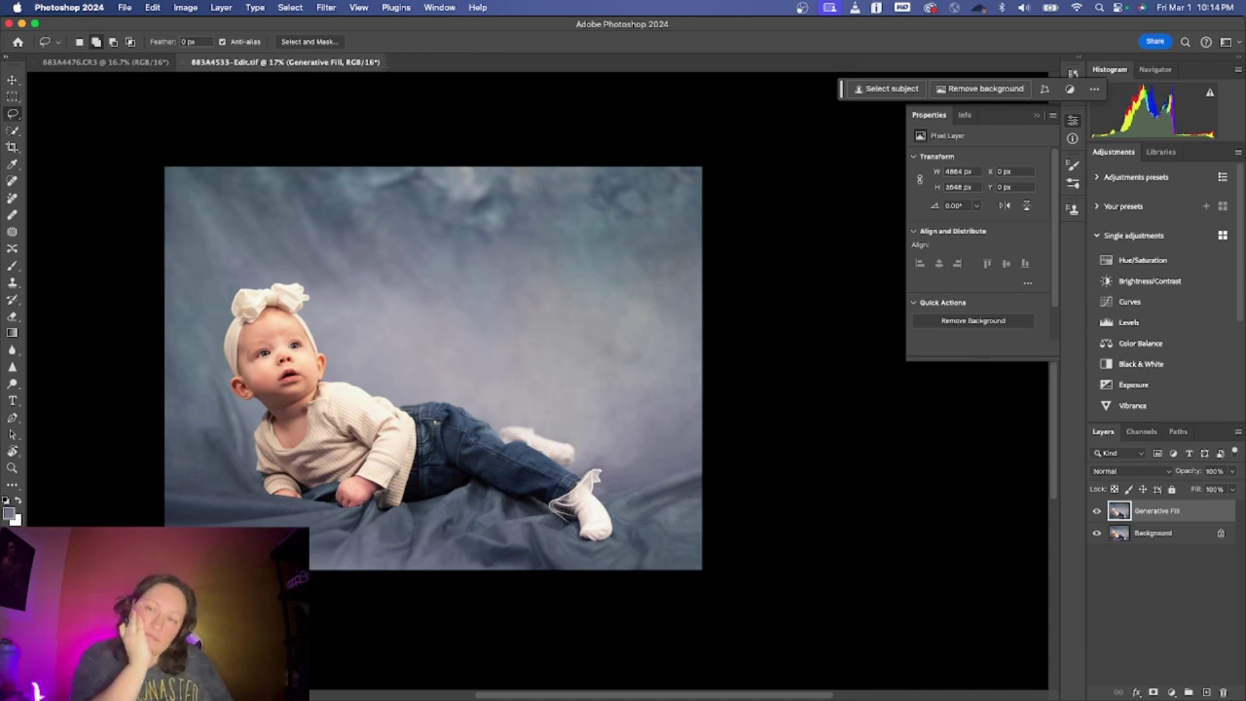
{"action": "key", "text": "super+Tab"}
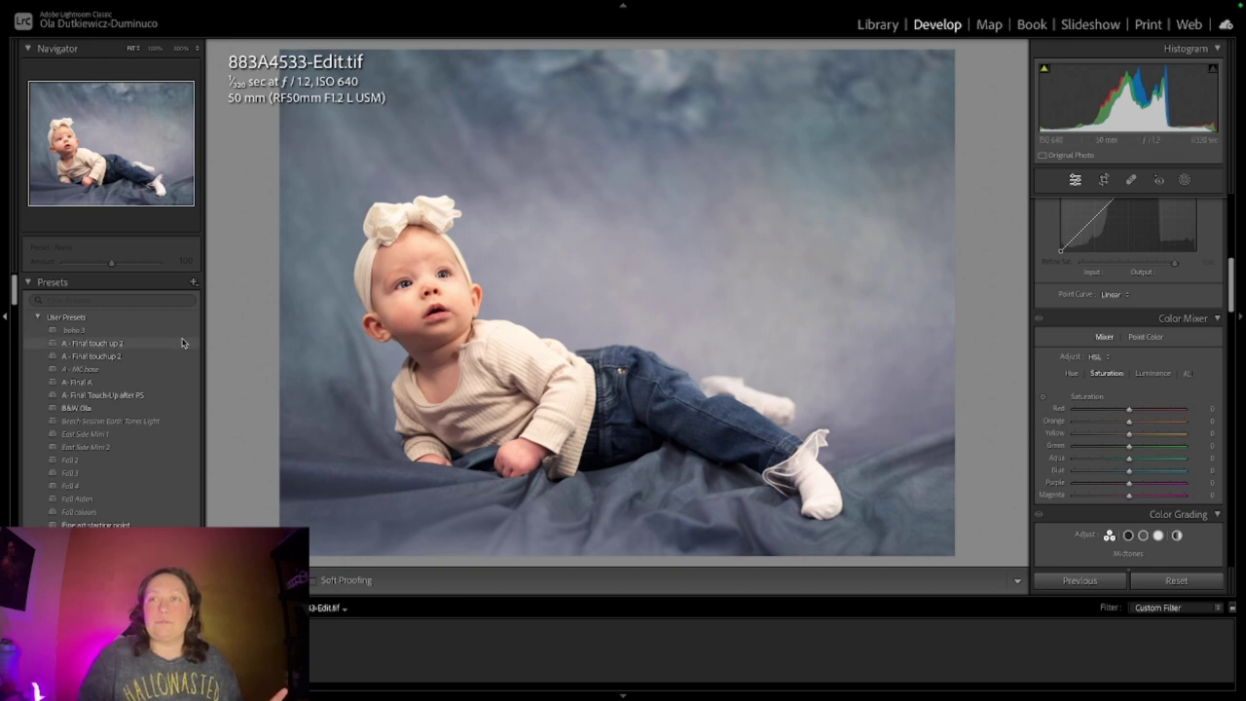
Try the A - Final touch up 2 and A - Final touchup 2 presets on the photo
{"action": "left_click", "coordinate": [153, 356]}
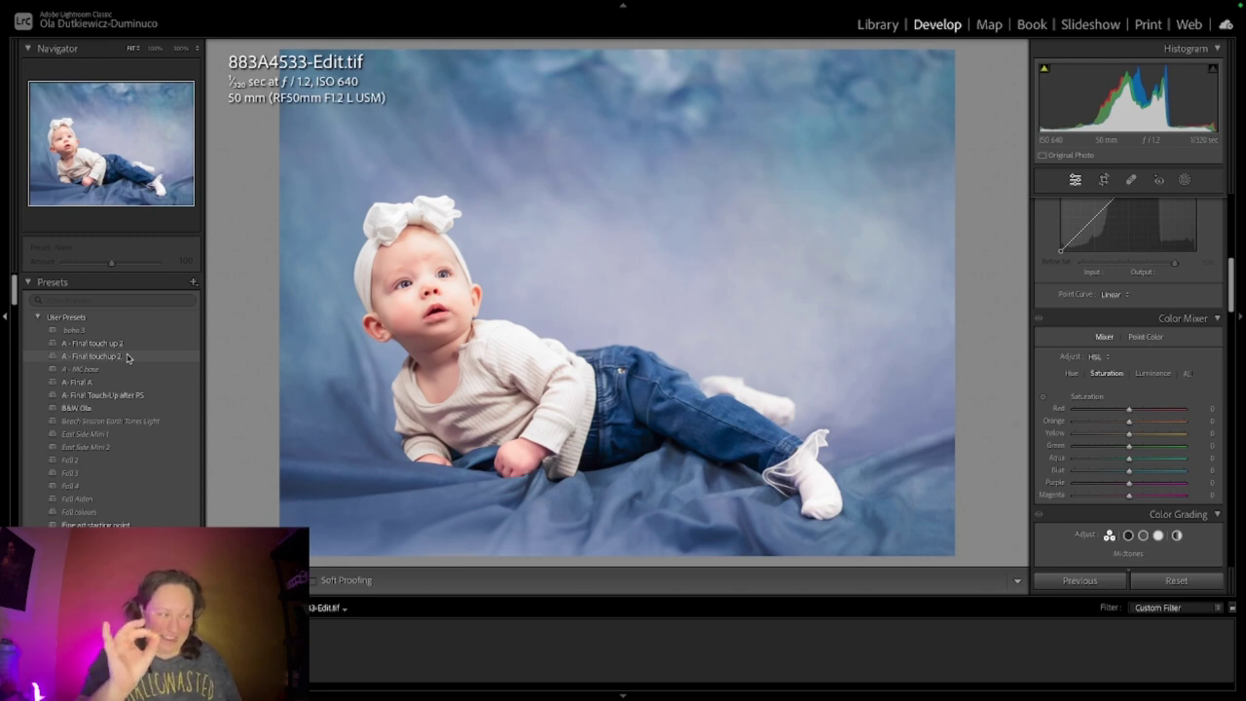
{"action": "left_click", "coordinate": [126, 358]}
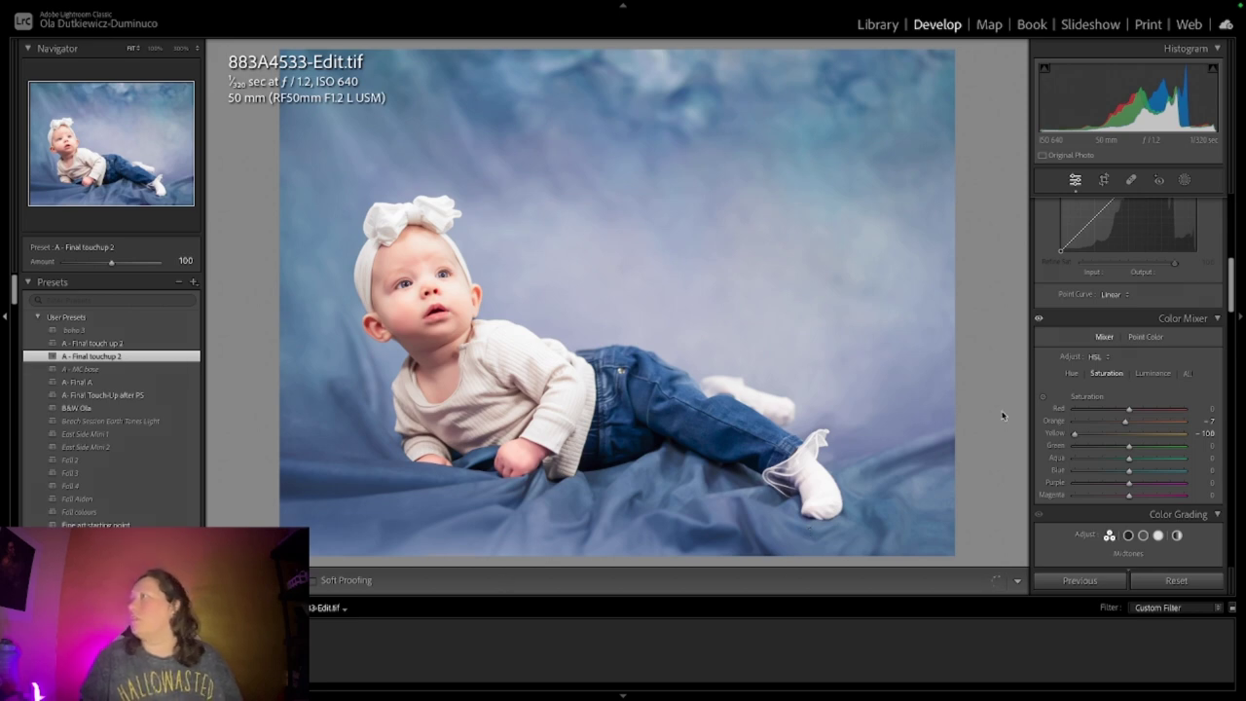
{"action": "scroll", "coordinate": [1058, 395], "scroll_direction": "up", "scroll_amount": 3}
{"action": "scroll", "coordinate": [1144, 278], "scroll_direction": "up", "scroll_amount": 5}
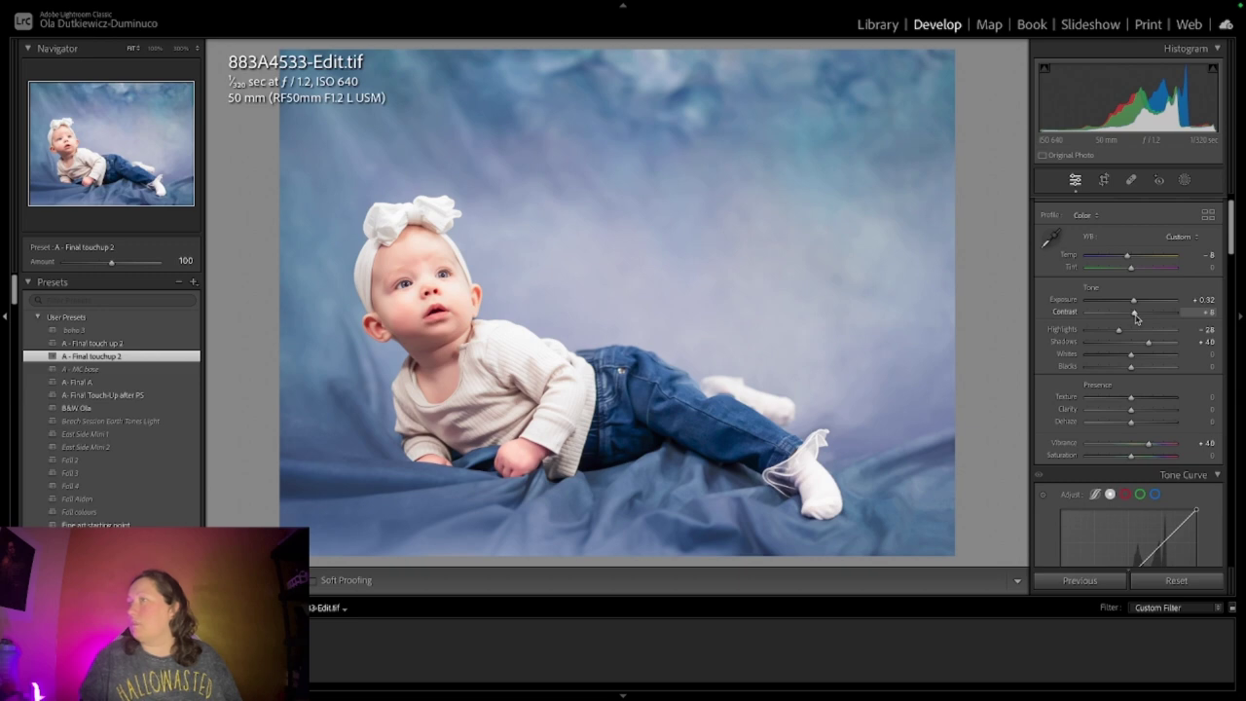
Tweak contrast, exposure to about -0.05 and highlights, compare with Before, then reset everything
{"action": "left_click_drag", "start_coordinate": [1135, 317], "coordinate": [1135, 320]}
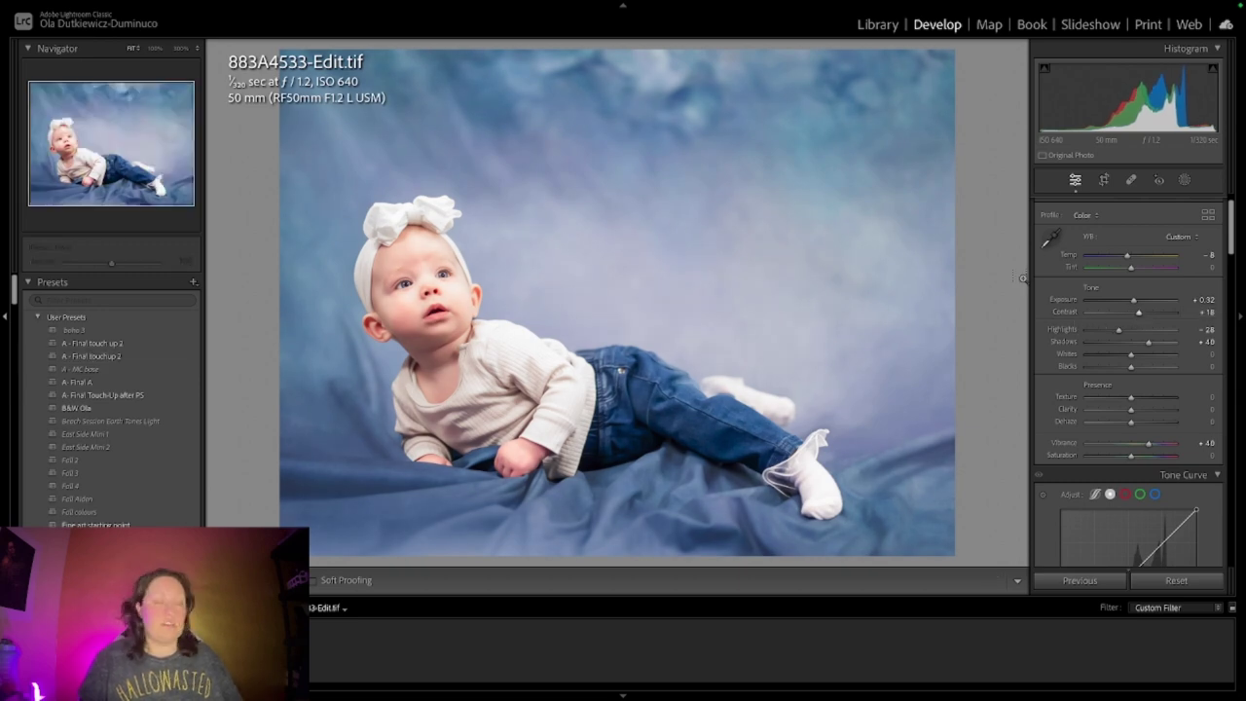
{"action": "key", "text": "ctrl+z"}
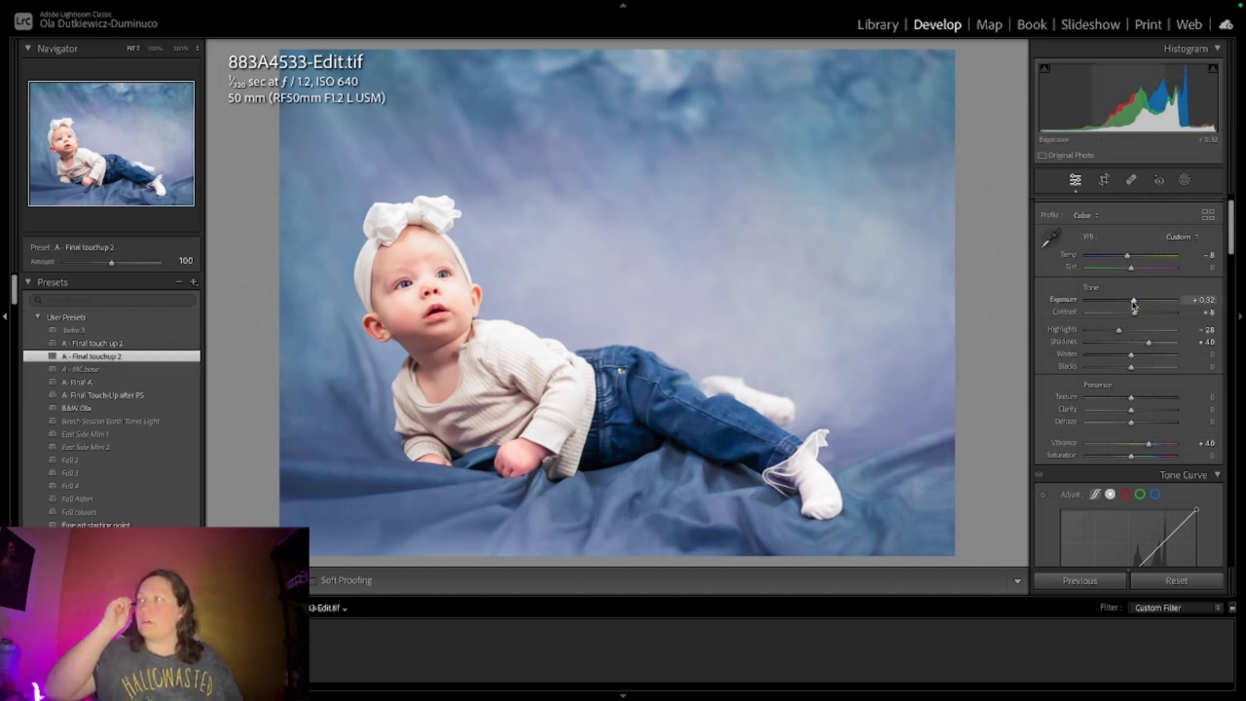
{"action": "left_click_drag", "start_coordinate": [1136, 303], "coordinate": [1132, 305]}
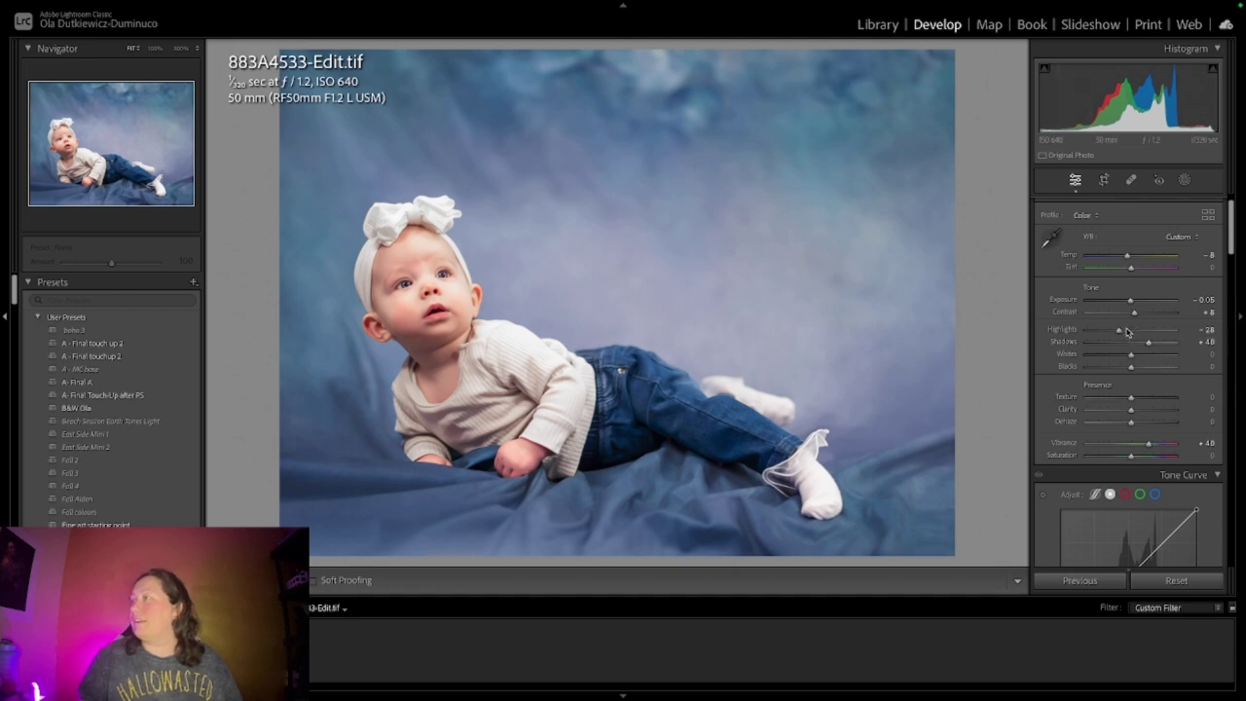
{"action": "left_click_drag", "start_coordinate": [1120, 334], "coordinate": [1114, 334]}
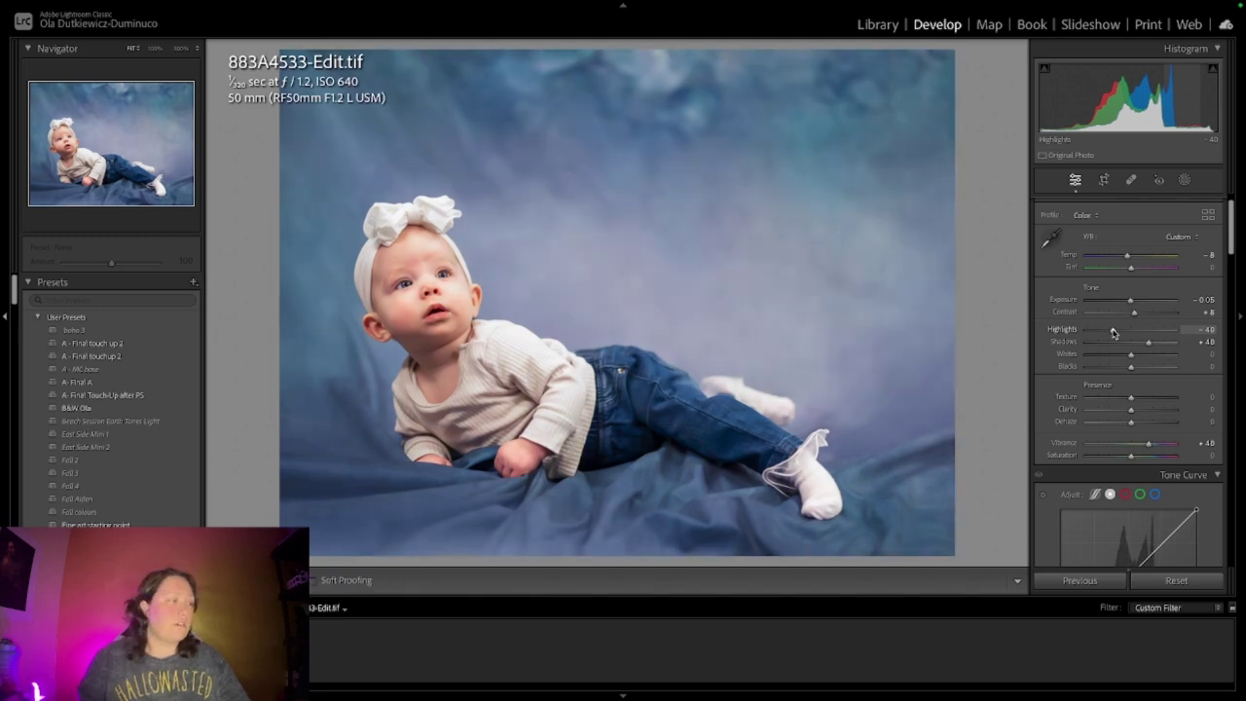
{"action": "key", "text": "backslash"}
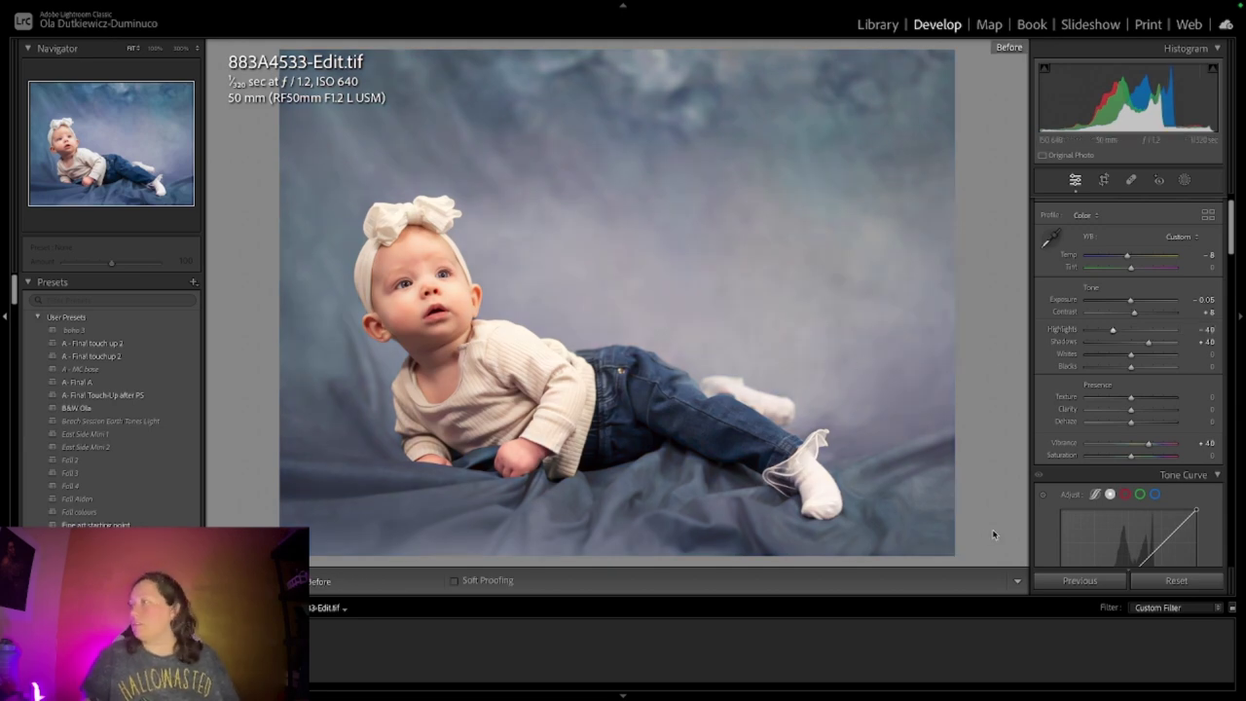
{"action": "left_click", "coordinate": [1164, 582]}
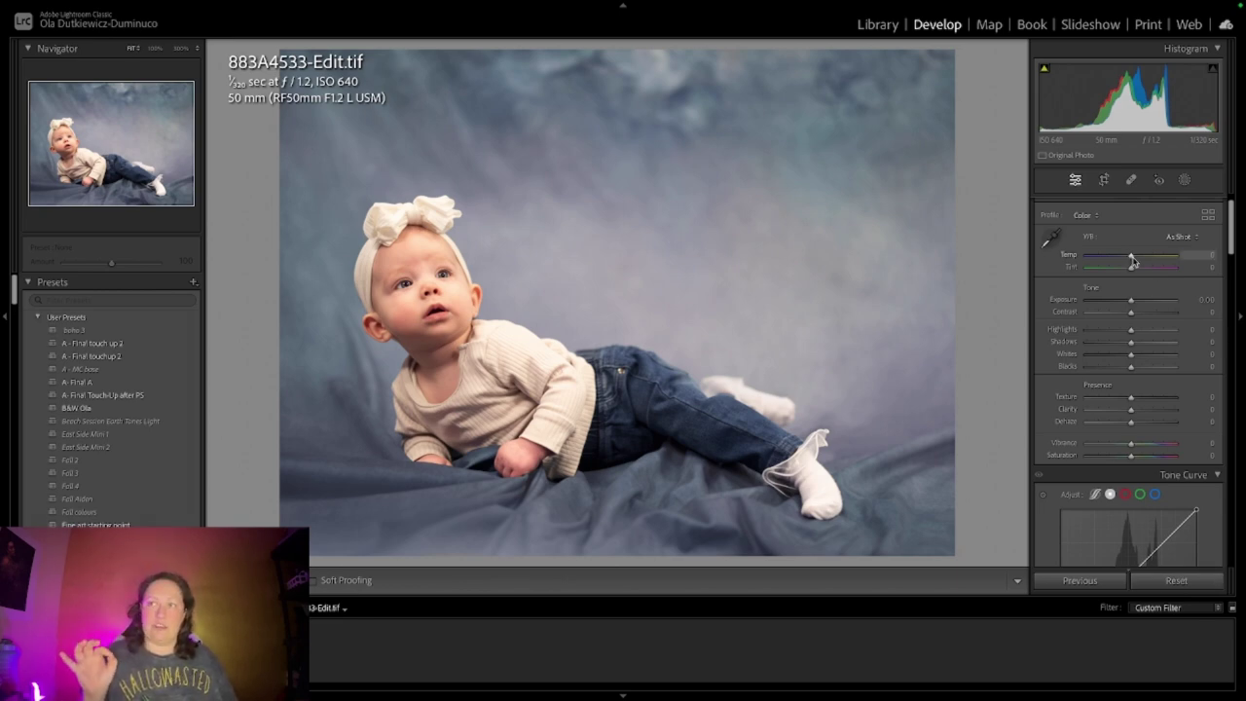
Cool the white balance, add a little contrast and darken the exposure slightly, comparing with Before
{"action": "left_click_drag", "start_coordinate": [1132, 261], "coordinate": [1130, 262]}
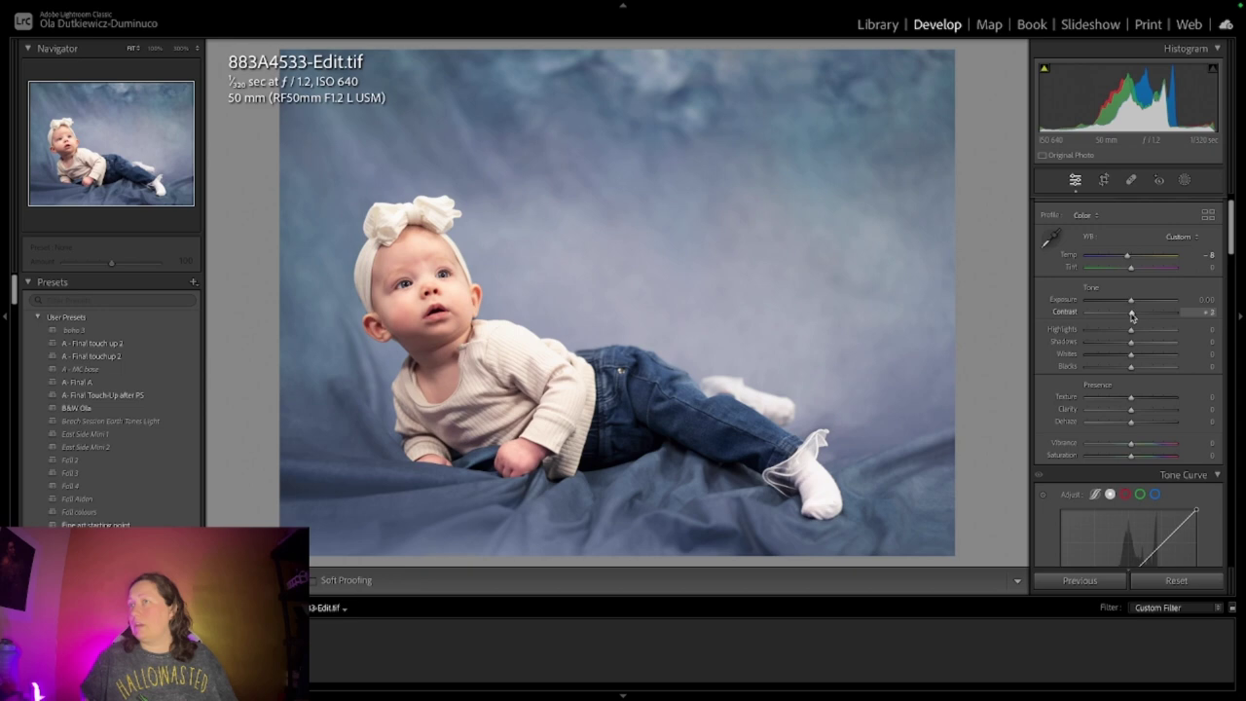
{"action": "left_click_drag", "start_coordinate": [1132, 316], "coordinate": [1151, 343]}
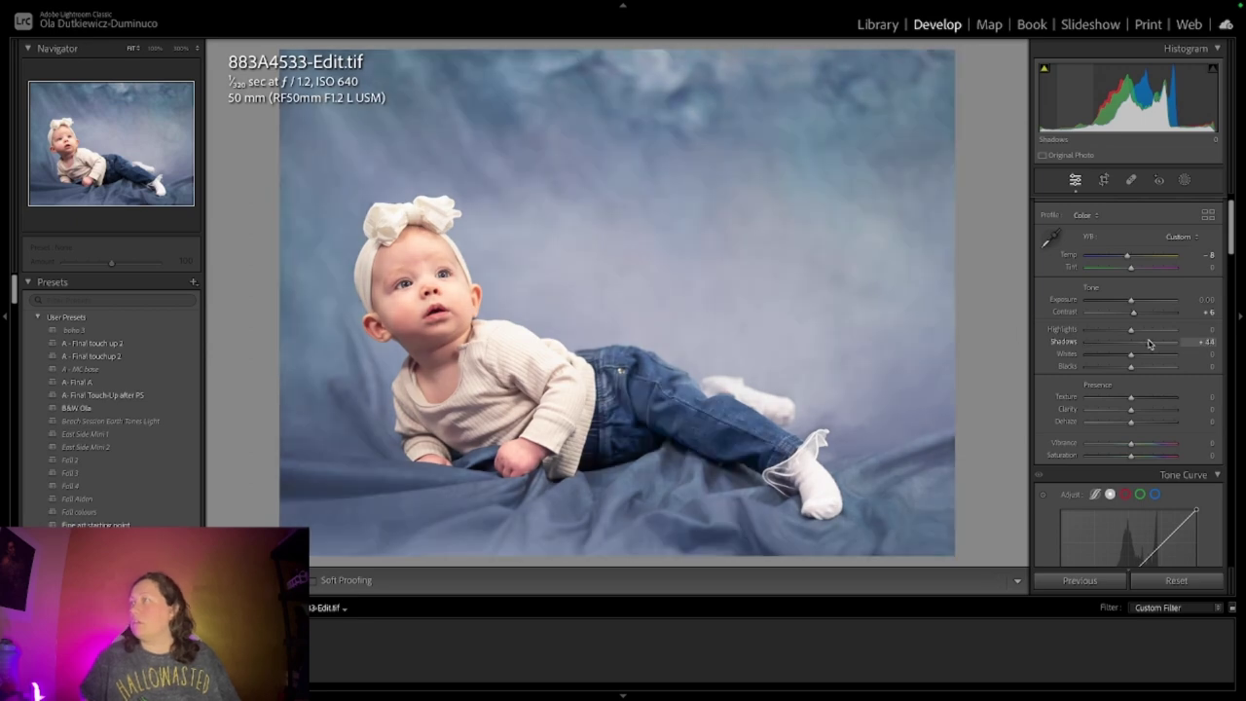
{"action": "left_click_drag", "start_coordinate": [1130, 300], "coordinate": [1131, 305]}
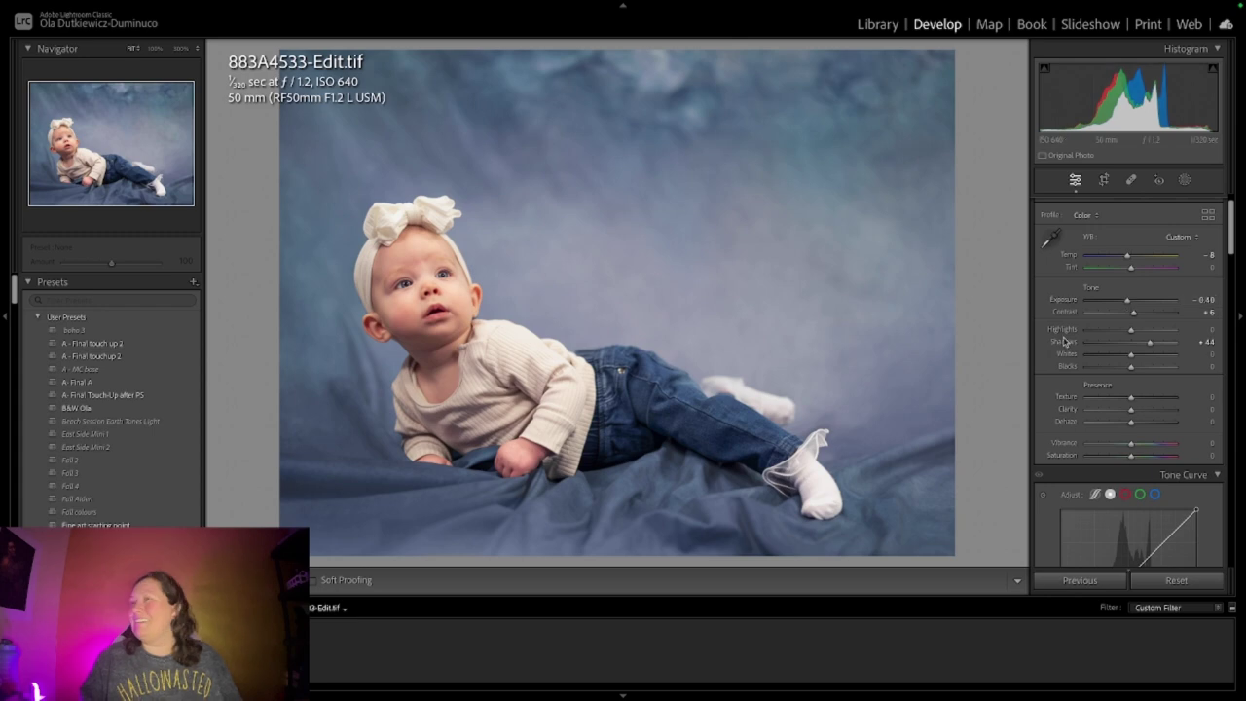
{"action": "key", "text": "backslash"}
{"action": "key", "text": "backslash"}
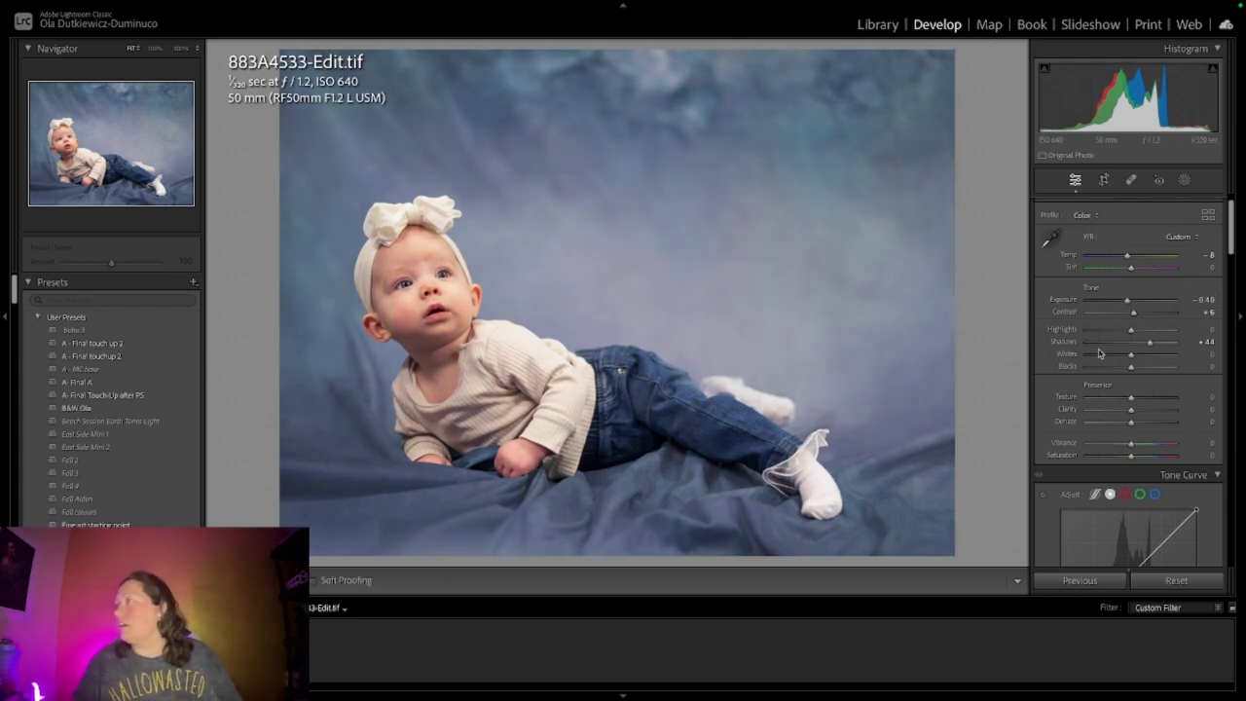
Pull the highlights down, boost vibrance, and raise saturation to +6
{"action": "left_click_drag", "start_coordinate": [1131, 331], "coordinate": [1126, 333]}
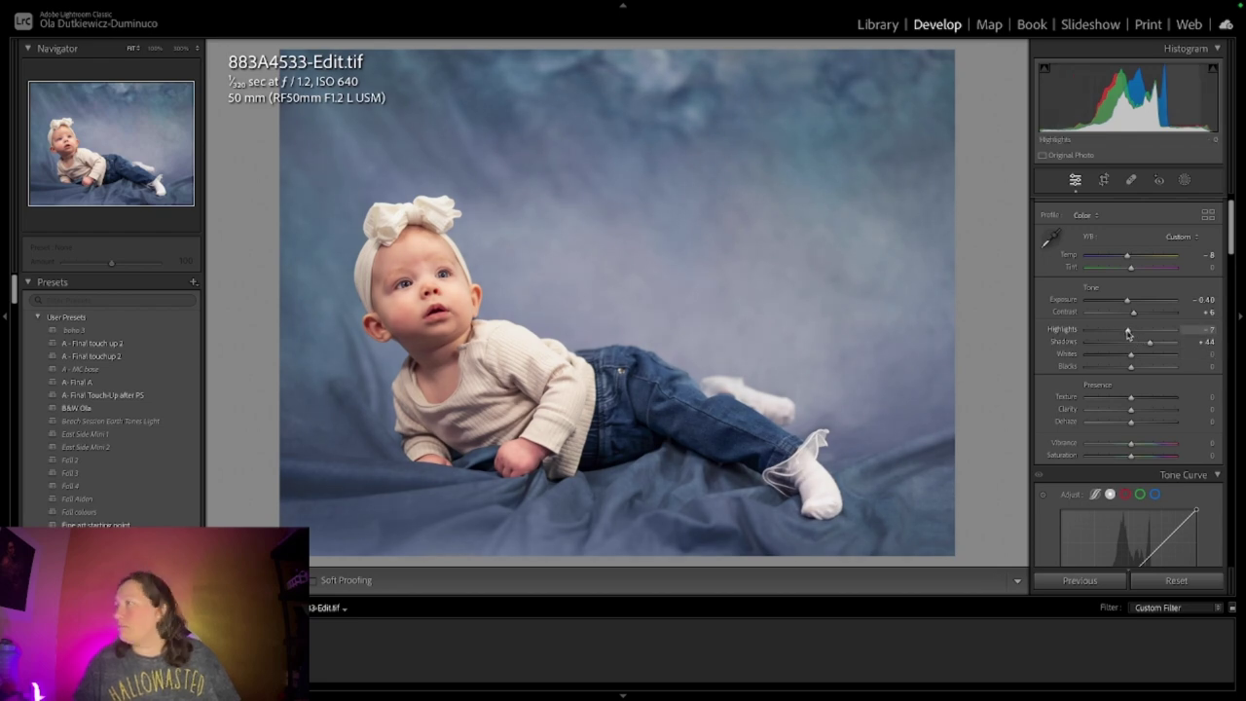
{"action": "left_click_drag", "start_coordinate": [1129, 334], "coordinate": [1130, 334]}
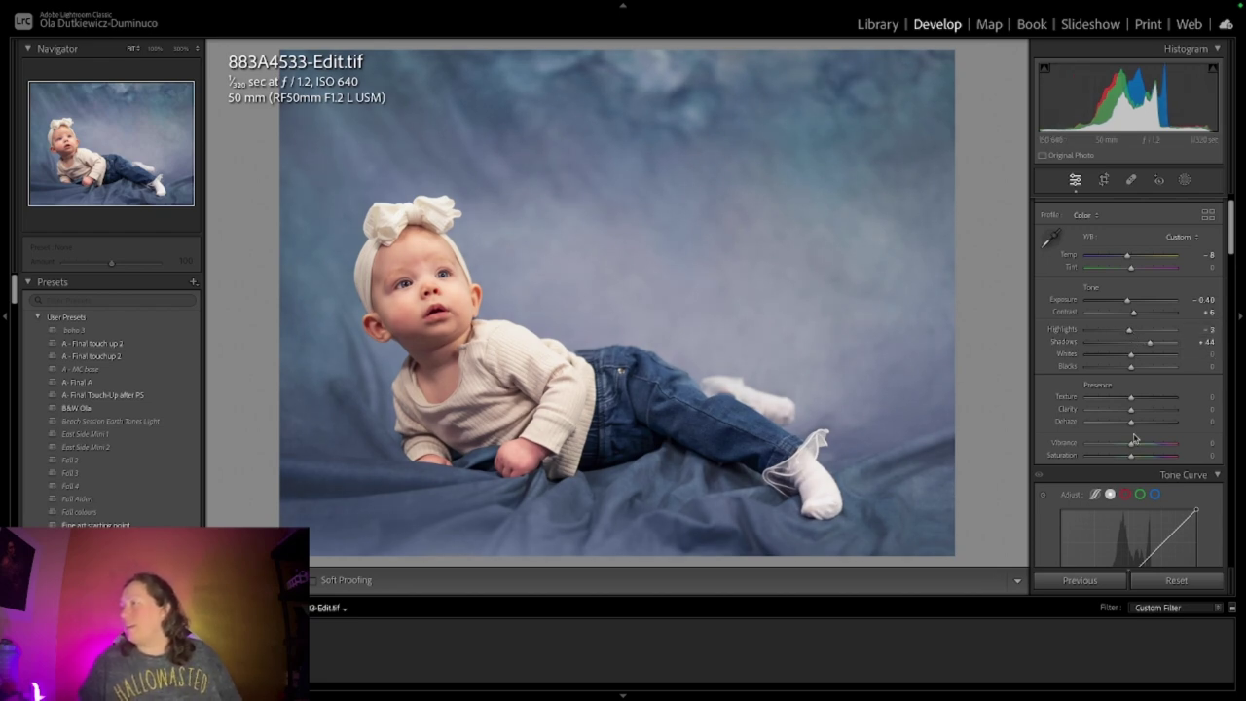
{"action": "mouse_move", "coordinate": [1132, 450]}
{"action": "left_mouse_down"}
{"action": "mouse_move", "coordinate": [1158, 449]}
{"action": "mouse_move", "coordinate": [1146, 450]}
{"action": "left_mouse_up"}
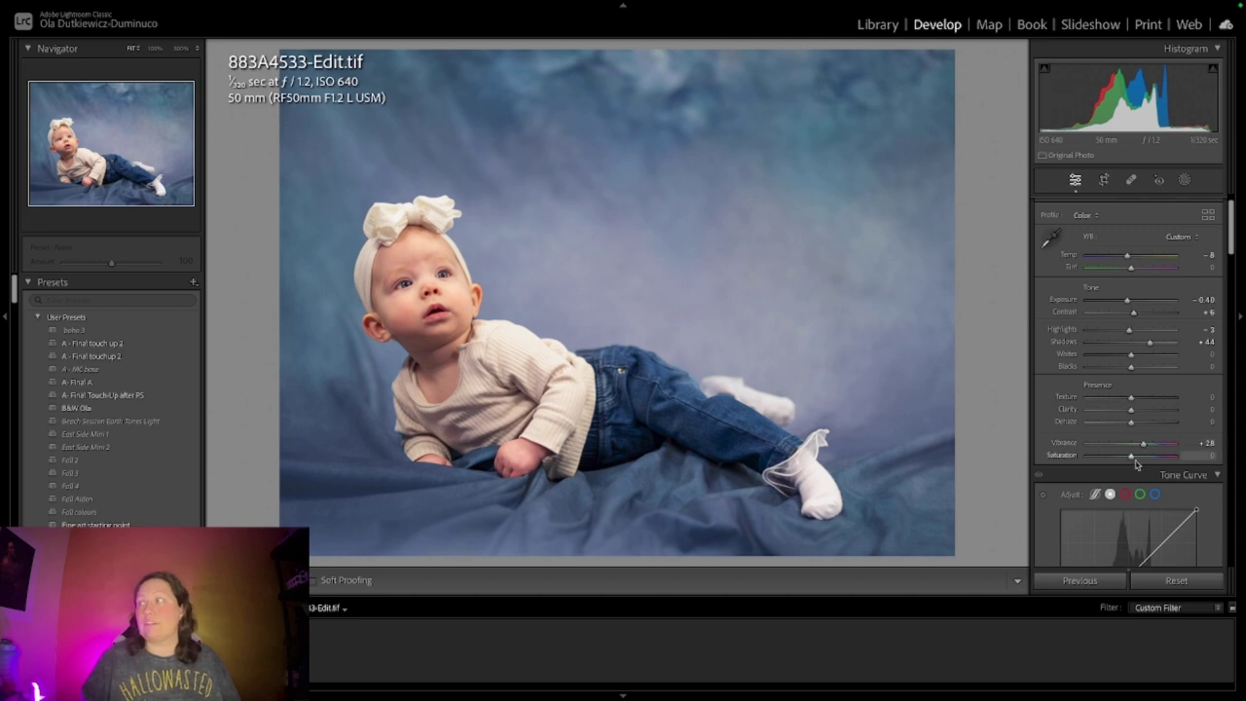
{"action": "left_click_drag", "start_coordinate": [1131, 459], "coordinate": [1135, 461]}
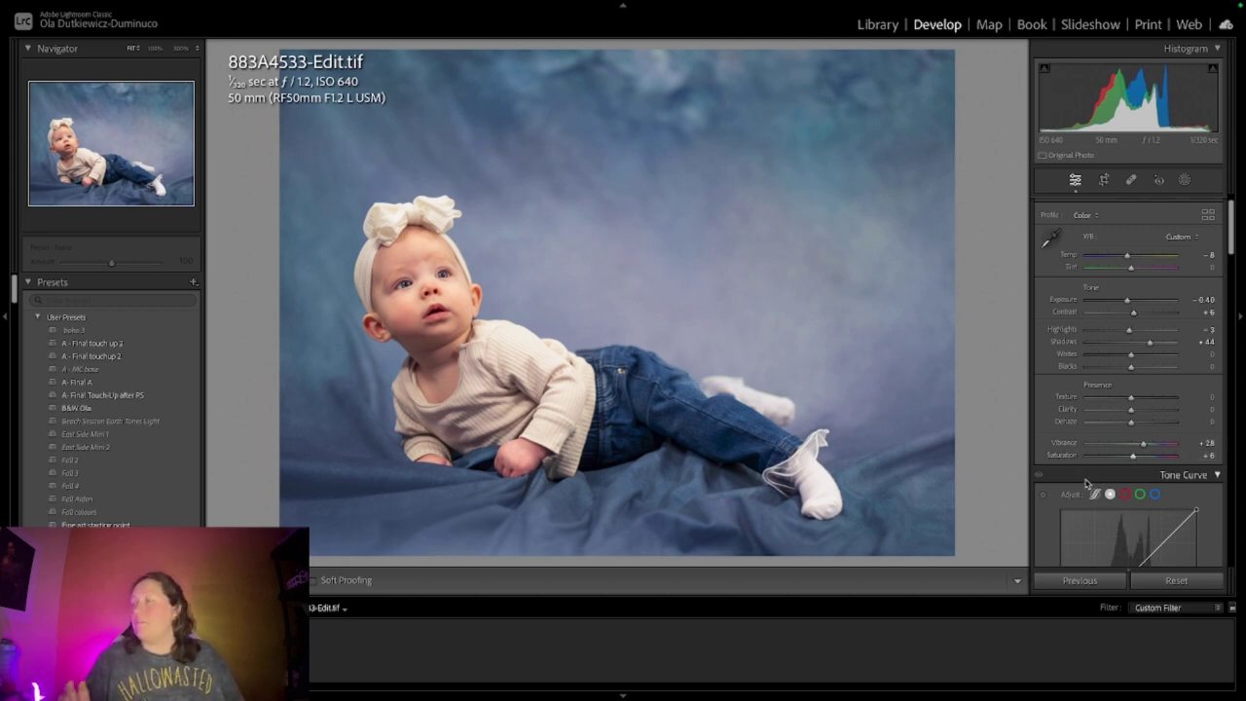
In HSL Saturation, lower Yellow to -55 and Orange to -10
{"action": "scroll", "coordinate": [1086, 482], "scroll_direction": "down", "scroll_amount": 5}
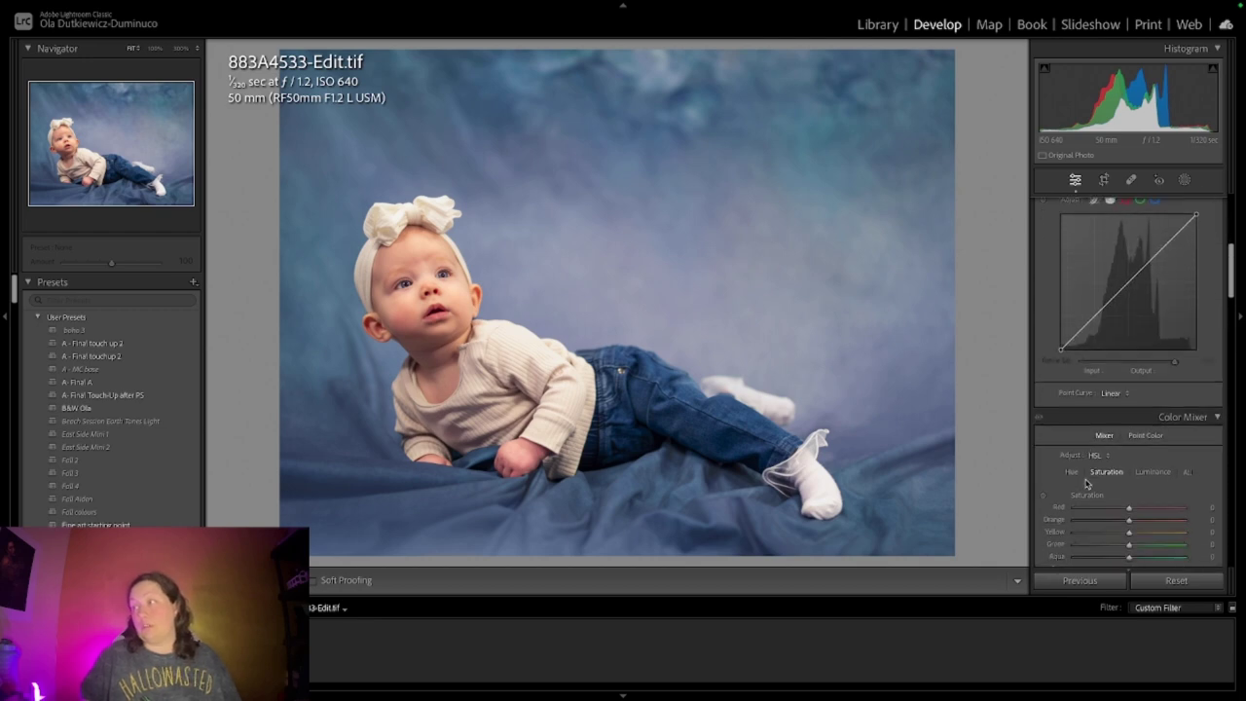
{"action": "scroll", "coordinate": [1086, 484], "scroll_direction": "down", "scroll_amount": 2}
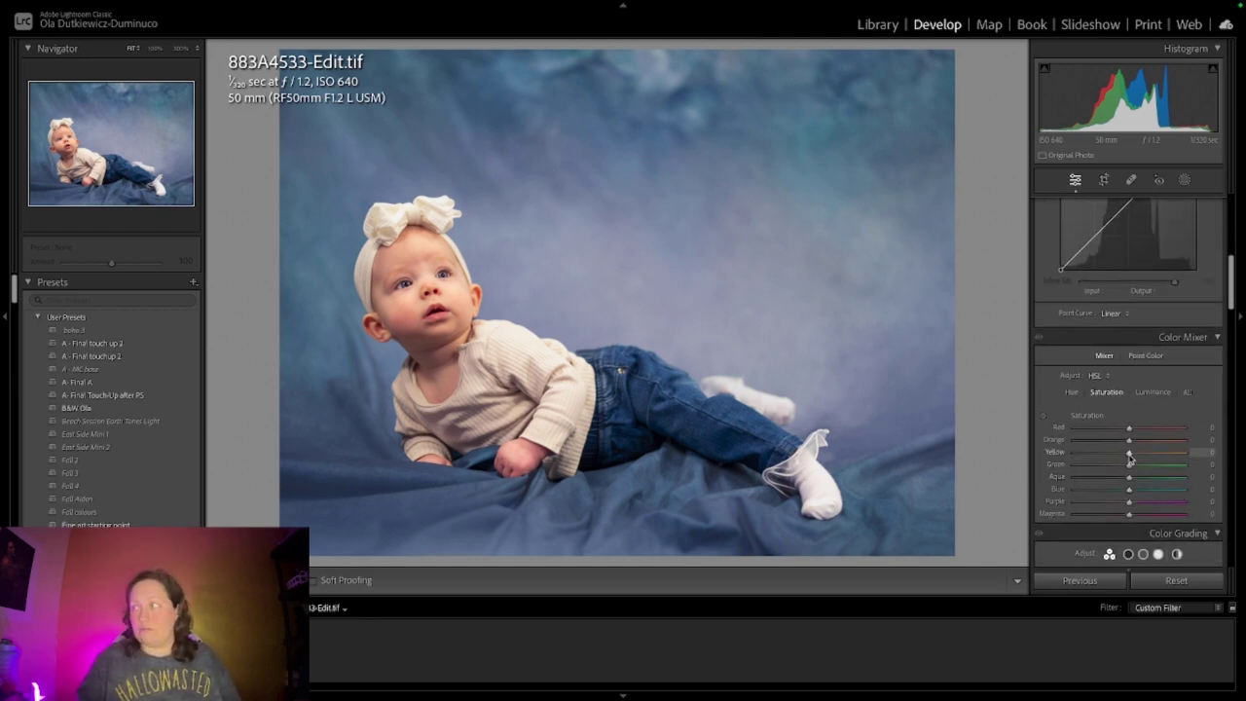
{"action": "left_click_drag", "start_coordinate": [1129, 456], "coordinate": [1231, 484]}
{"action": "left_click_drag", "start_coordinate": [1077, 453], "coordinate": [1124, 443]}
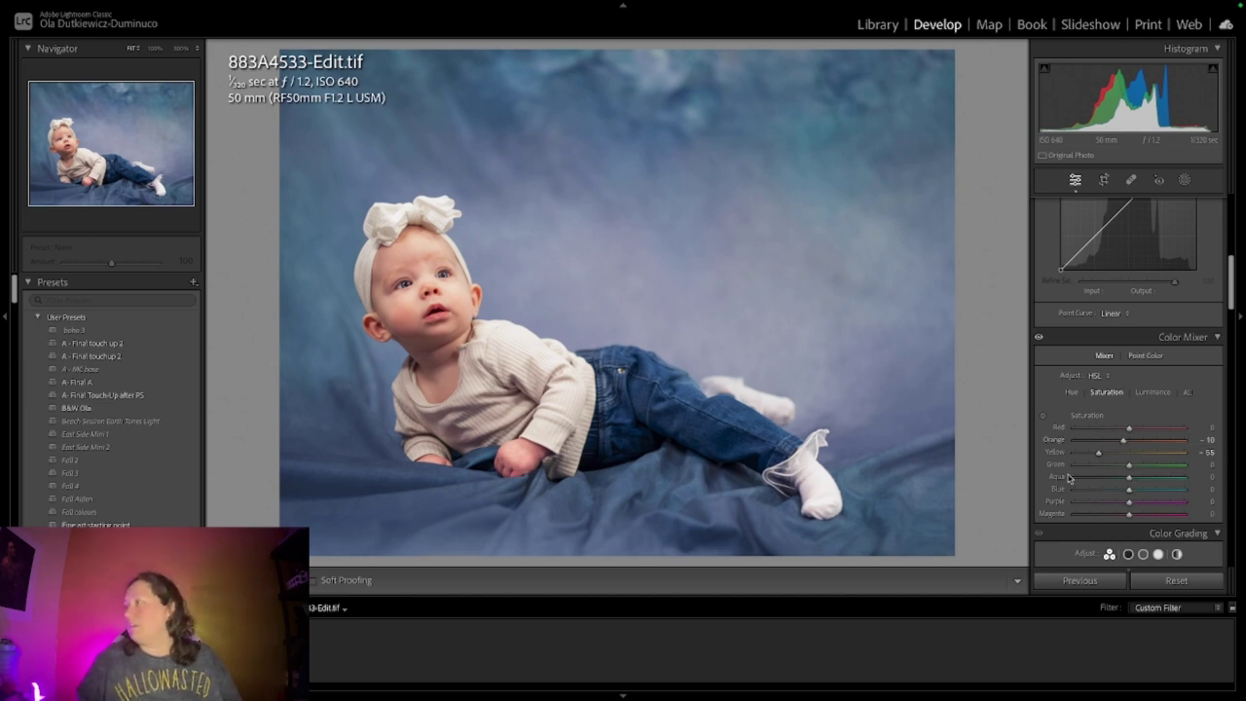
{"action": "scroll", "coordinate": [1068, 477], "scroll_direction": "down", "scroll_amount": 3}
{"action": "scroll", "coordinate": [1068, 477], "scroll_direction": "down", "scroll_amount": 12}
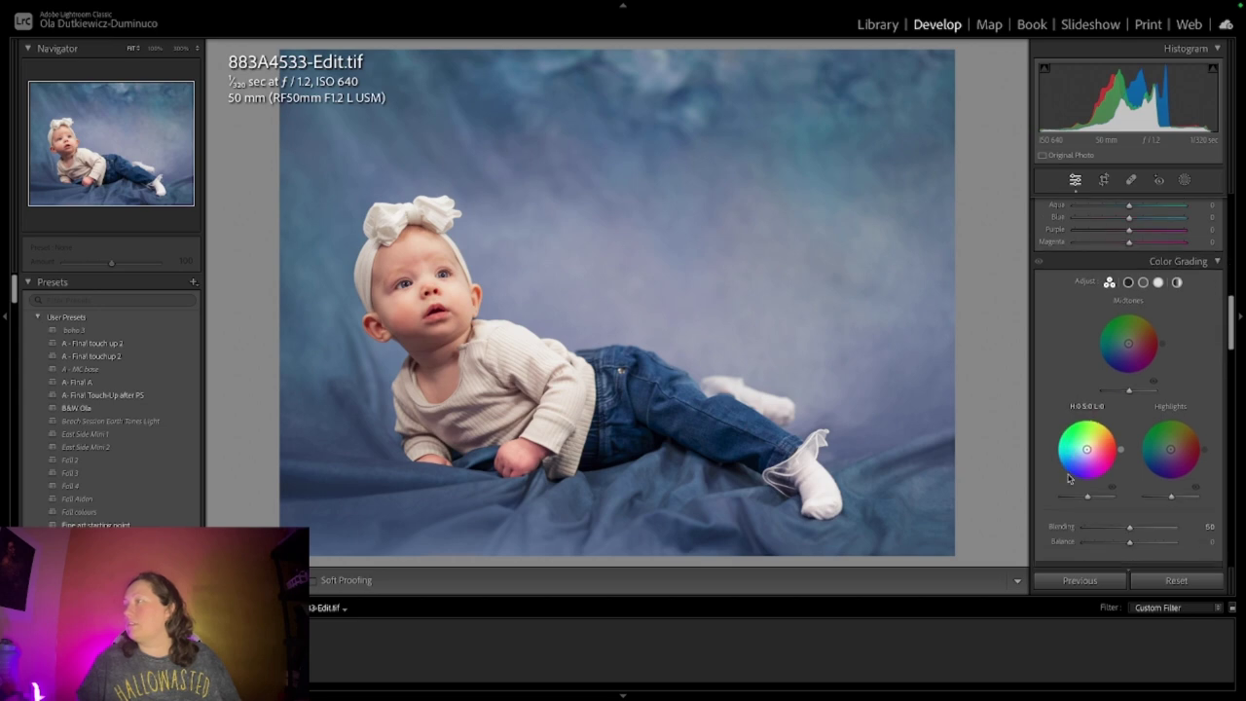
At 100% zoom on the face, set Sharpening Amount to 26 and Luminance noise reduction to 34
{"action": "left_click", "coordinate": [429, 282]}
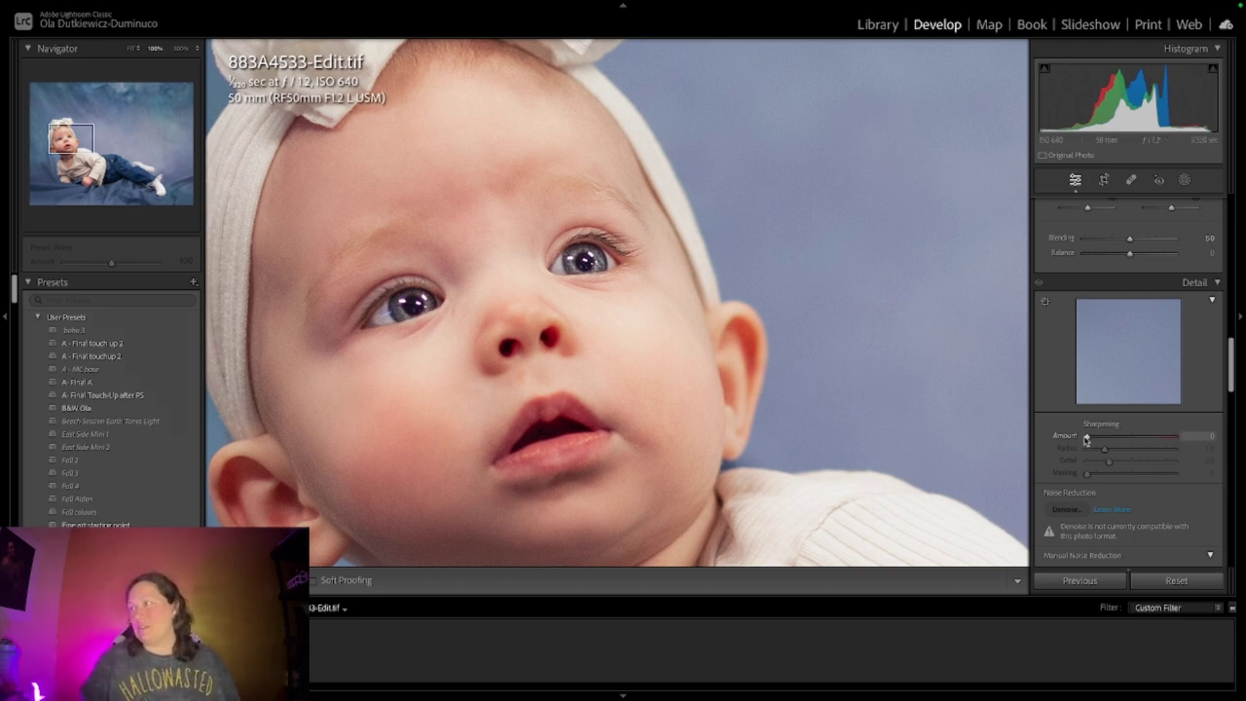
{"action": "mouse_move", "coordinate": [1087, 439]}
{"action": "left_mouse_down"}
{"action": "mouse_move", "coordinate": [1124, 439]}
{"action": "mouse_move", "coordinate": [1103, 440]}
{"action": "left_mouse_up"}
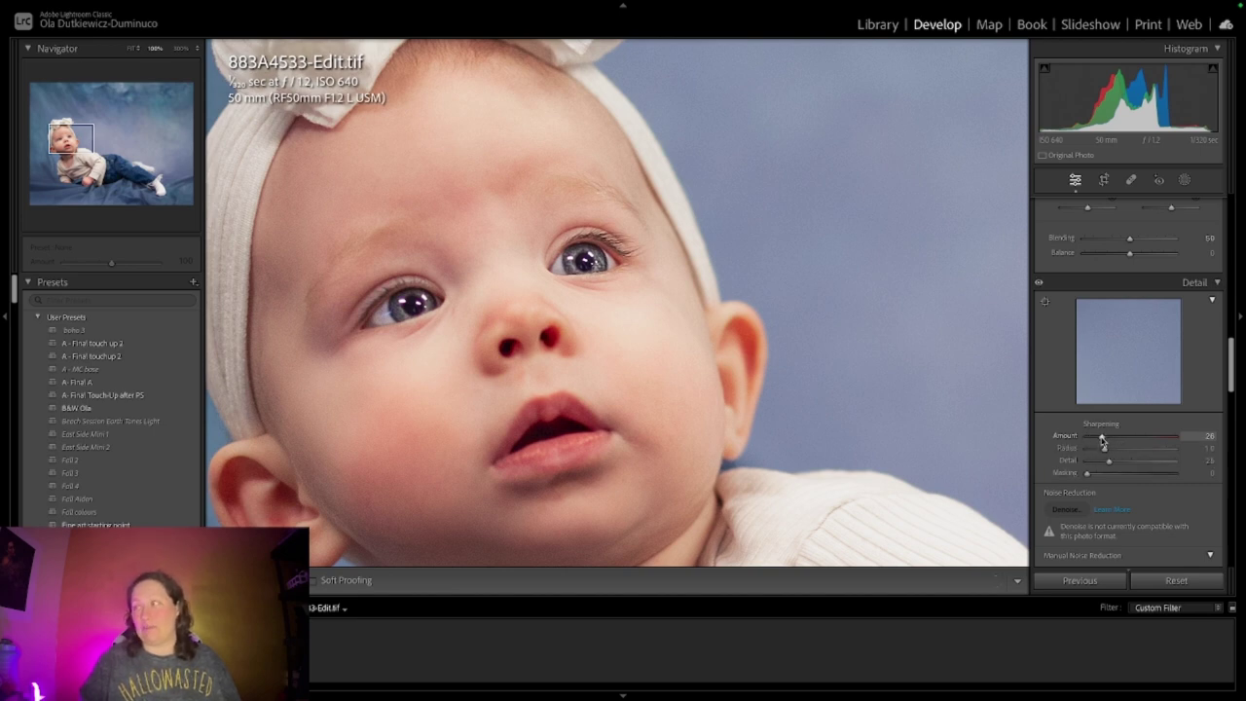
{"action": "scroll", "coordinate": [1103, 440], "scroll_direction": "down", "scroll_amount": 4}
{"action": "left_click_drag", "start_coordinate": [1087, 447], "coordinate": [1118, 450]}
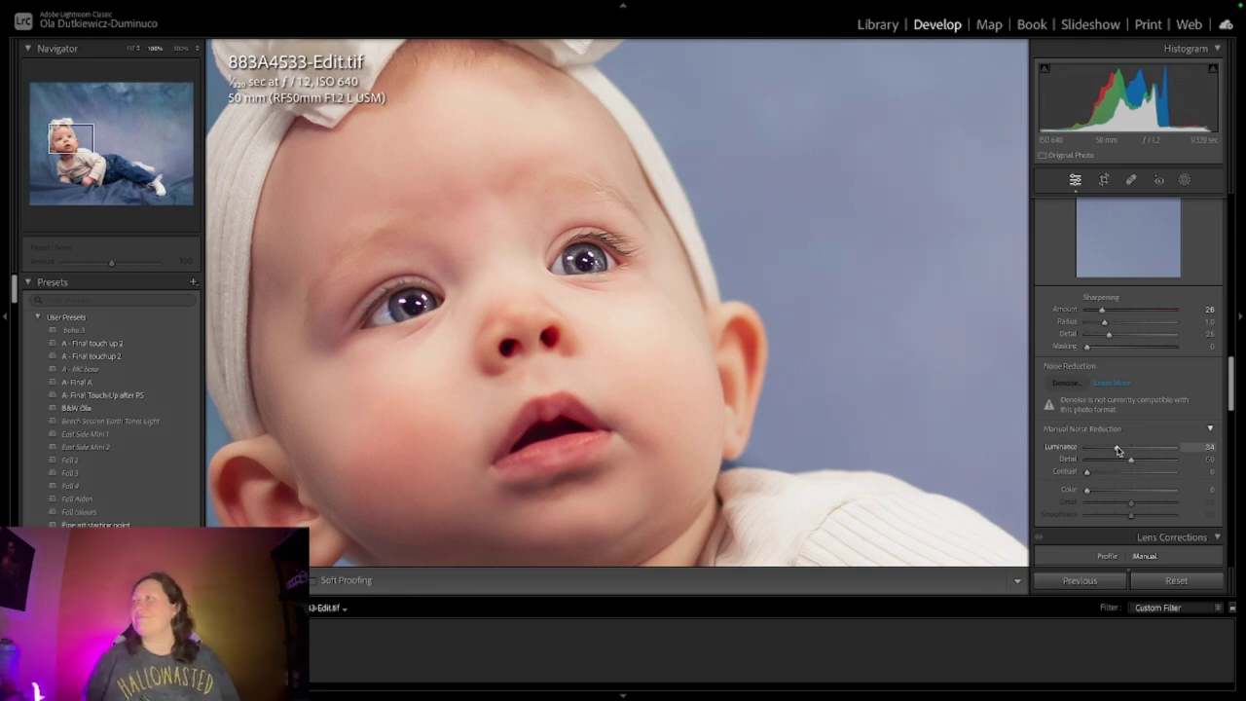
Compare the sharpened, denoised result against the unedited before version
{"action": "scroll", "coordinate": [1147, 357], "scroll_direction": "up", "scroll_amount": 1}
{"action": "key", "text": "backslash"}
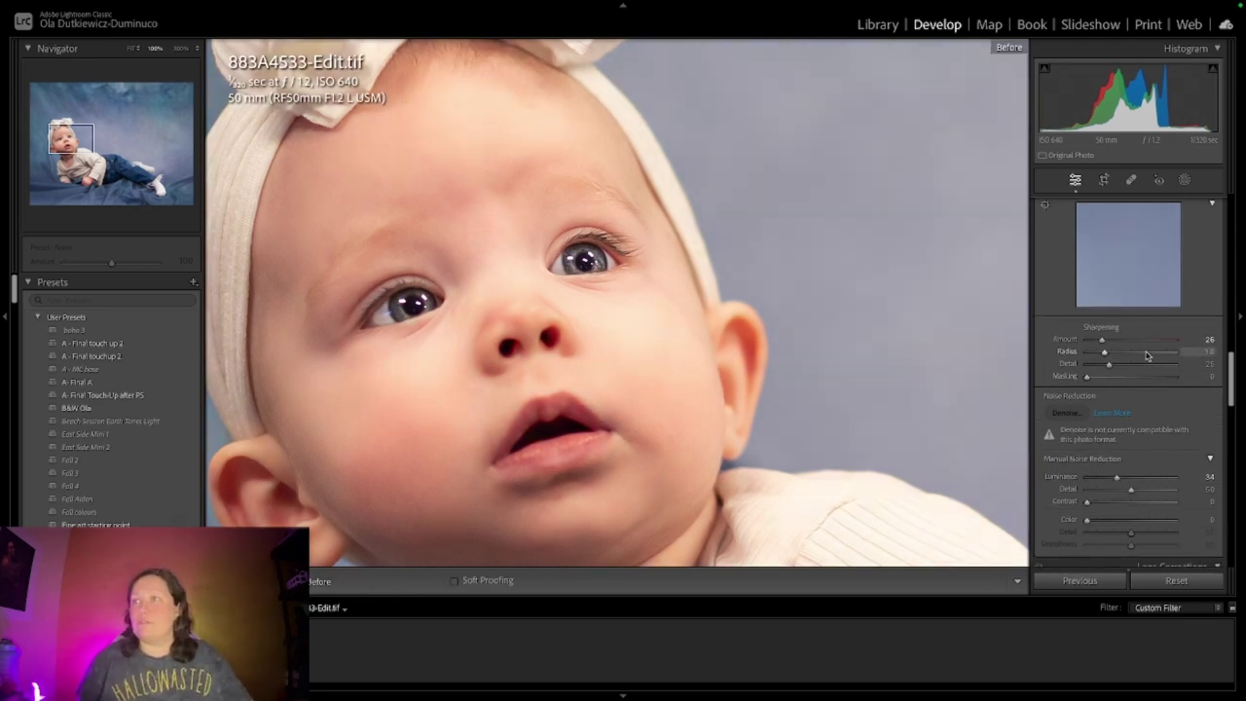
{"action": "key", "text": "backslash"}
{"action": "key", "text": "backslash"}
{"action": "key", "text": "backslash"}
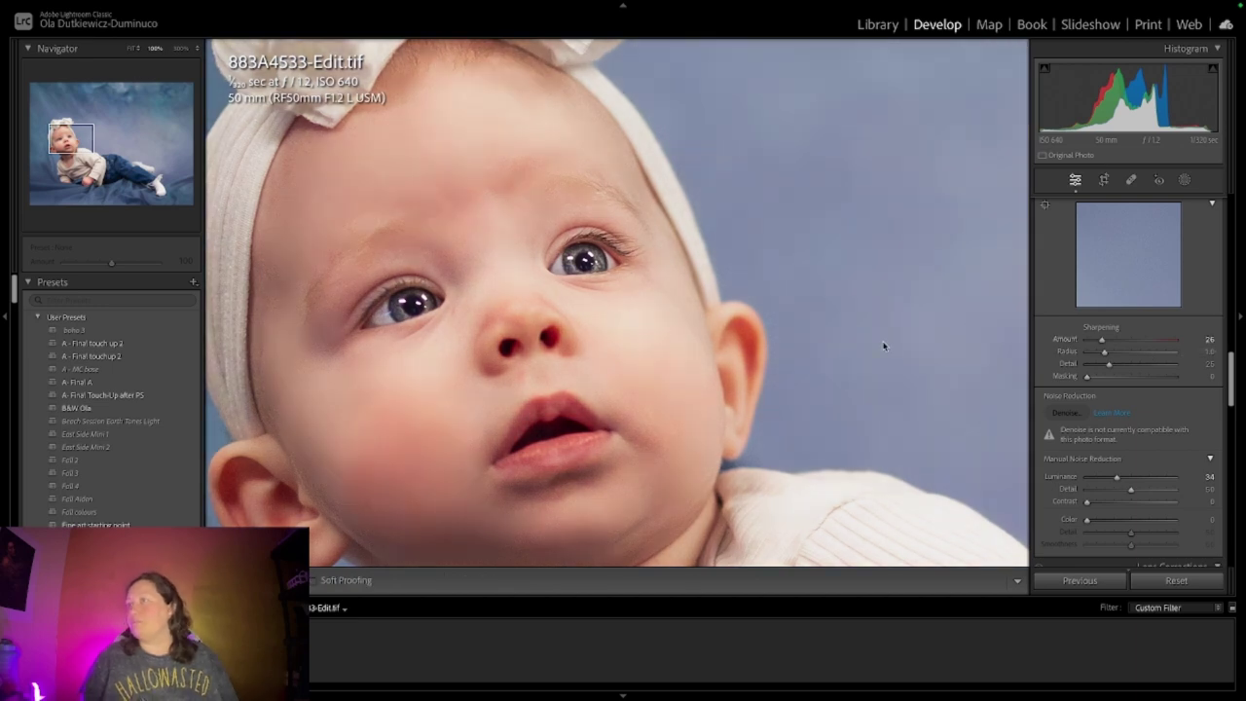
{"action": "scroll", "coordinate": [1065, 491], "scroll_direction": "down", "scroll_amount": 5}
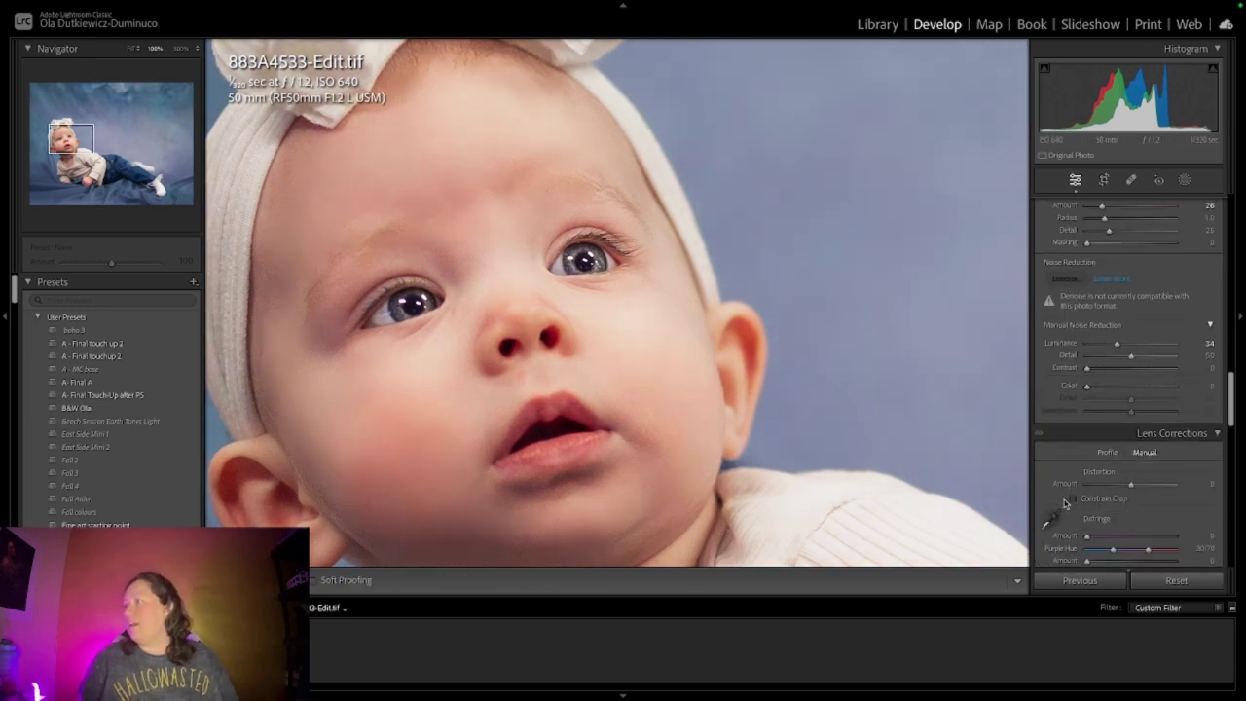
Set the purple Defringe Amount in Lens Corrections to about 5
{"action": "scroll", "coordinate": [1065, 503], "scroll_direction": "down", "scroll_amount": 4}
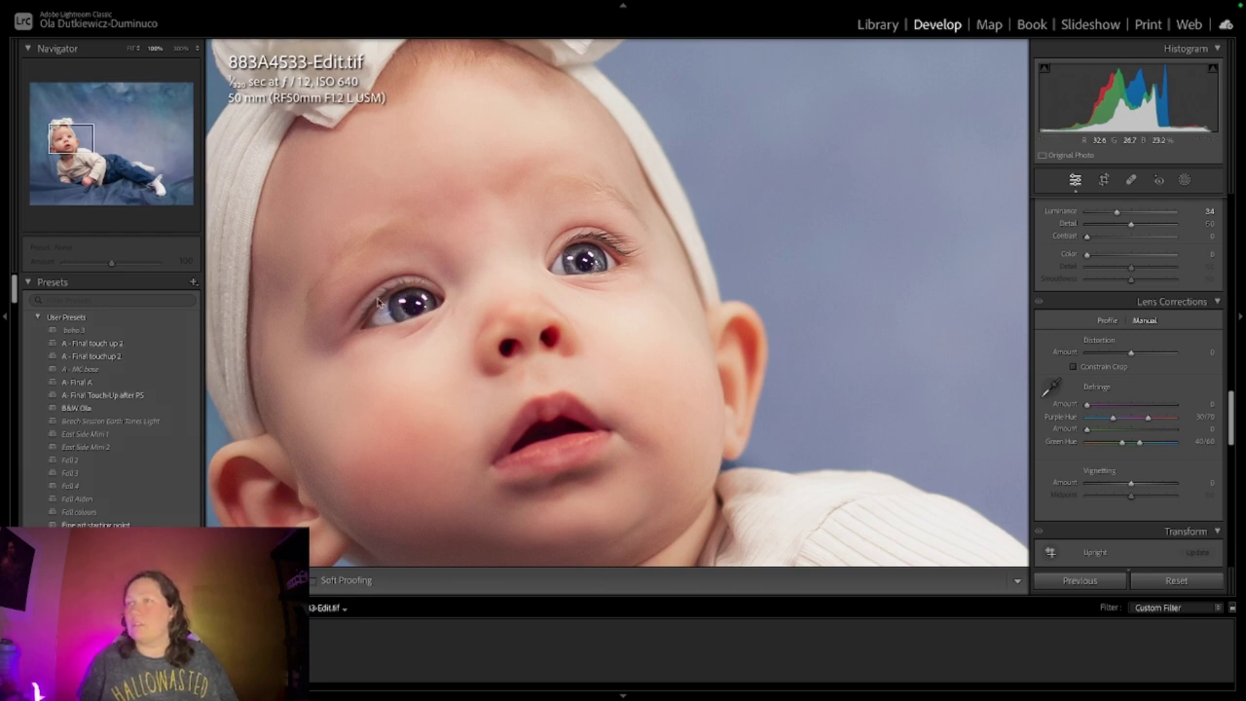
{"action": "mouse_move", "coordinate": [1088, 407]}
{"action": "left_mouse_down"}
{"action": "mouse_move", "coordinate": [1157, 408]}
{"action": "mouse_move", "coordinate": [1111, 411]}
{"action": "left_mouse_up"}
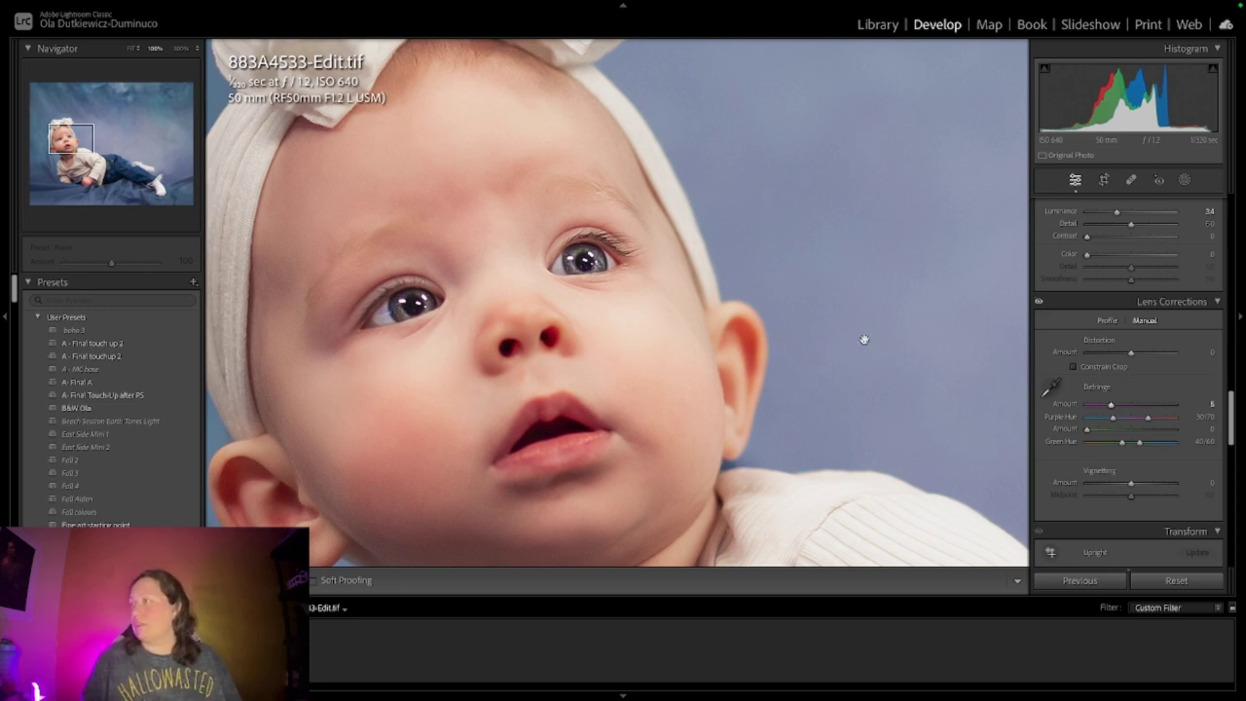
Fit the photo to the view and set Calibration Blue Primary Hue to -16
{"action": "scroll", "coordinate": [864, 337], "scroll_direction": "down", "scroll_amount": 3}
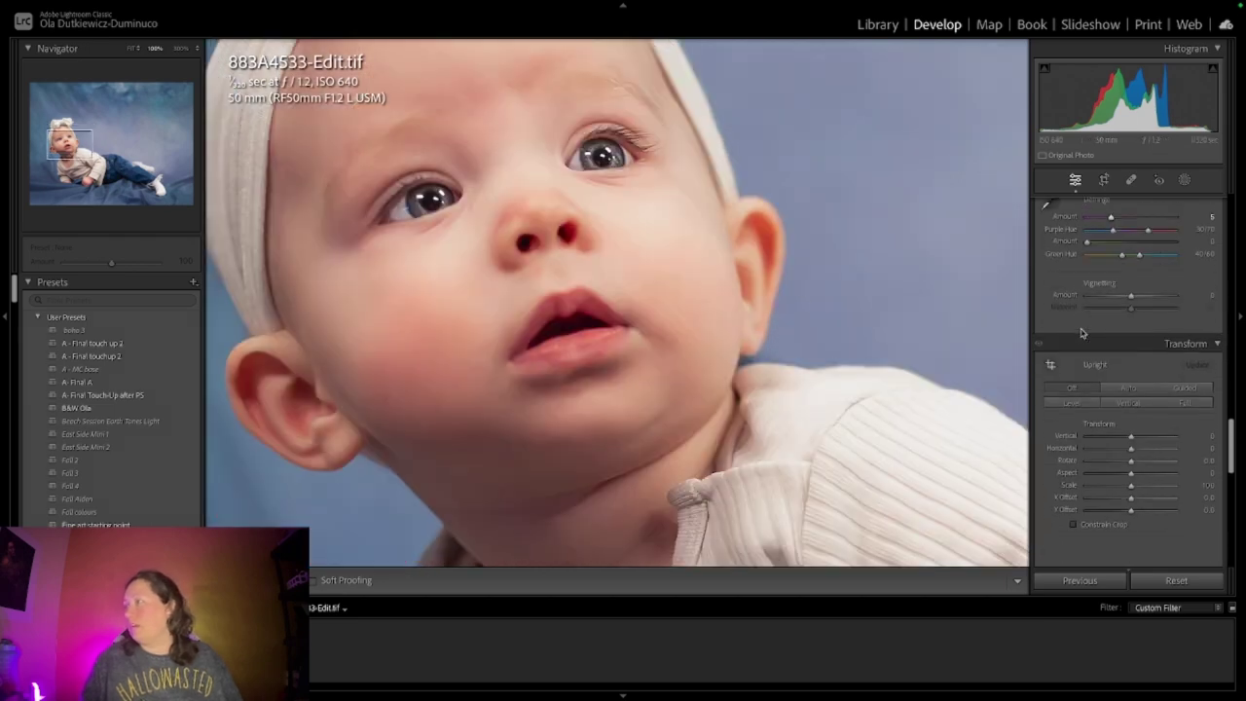
{"action": "scroll", "coordinate": [1081, 333], "scroll_direction": "down", "scroll_amount": 10}
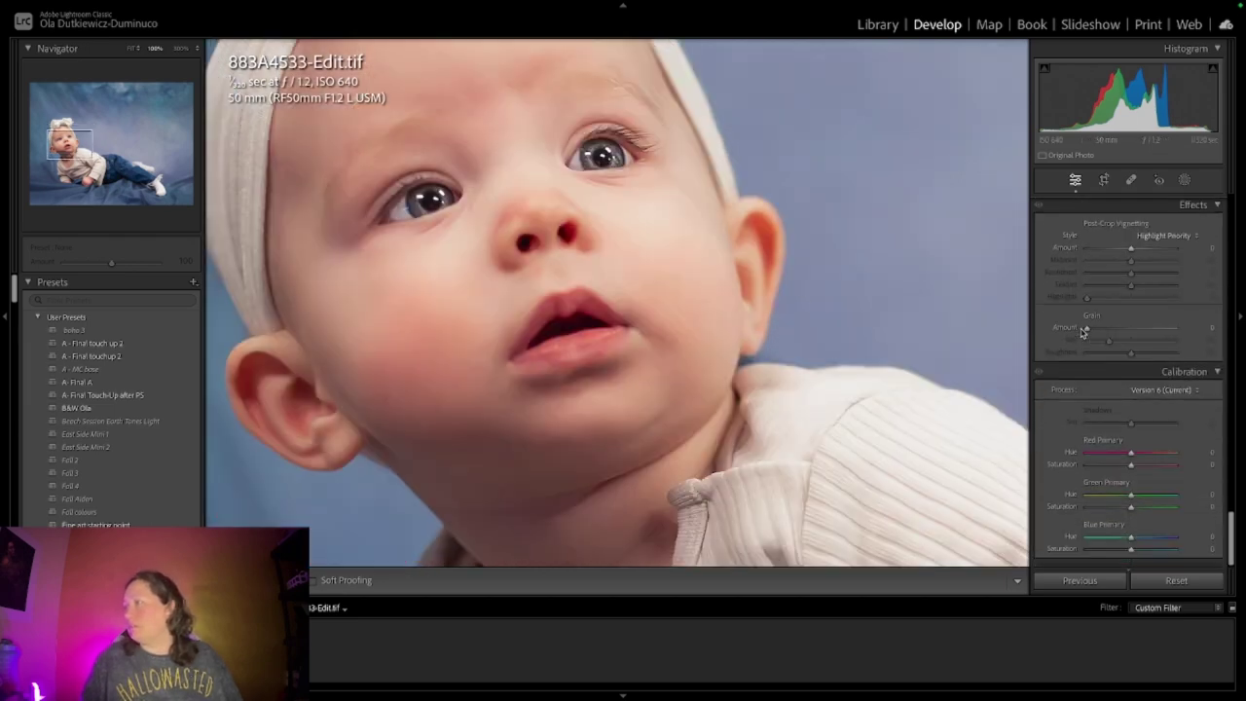
{"action": "scroll", "coordinate": [1084, 332], "scroll_direction": "up", "scroll_amount": 10}
{"action": "left_click", "coordinate": [843, 306]}
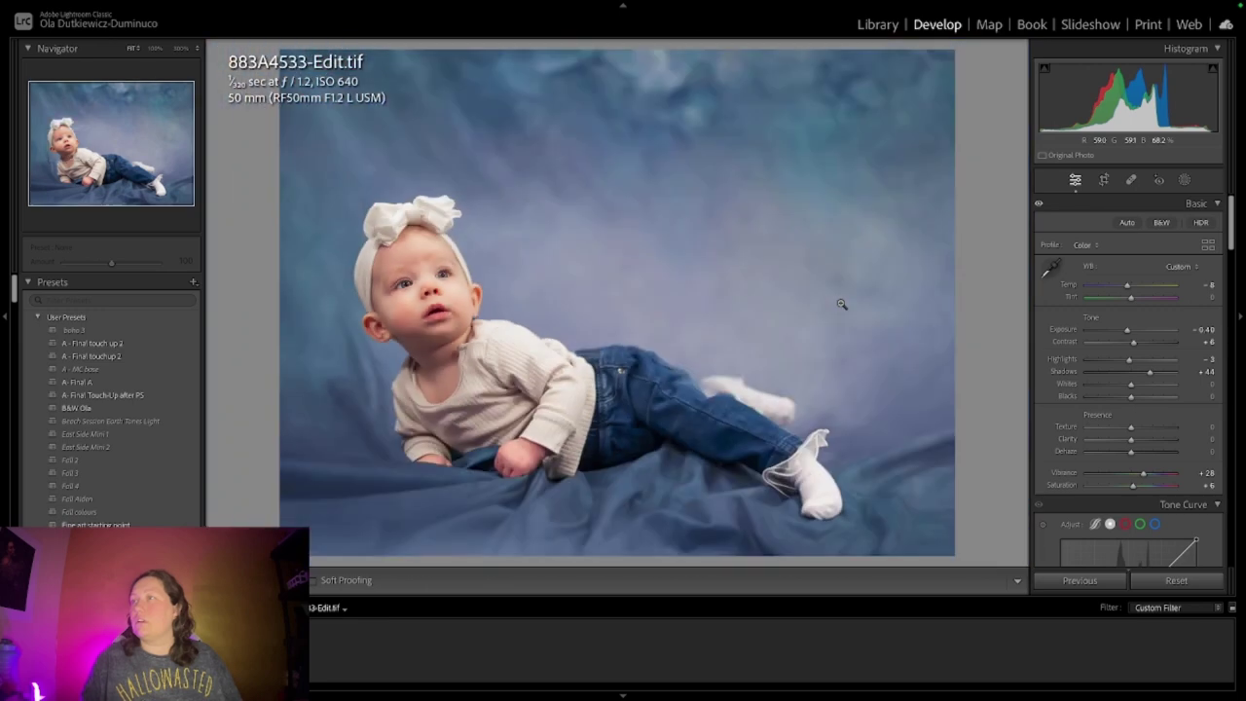
{"action": "scroll", "coordinate": [1063, 417], "scroll_direction": "down", "scroll_amount": 10}
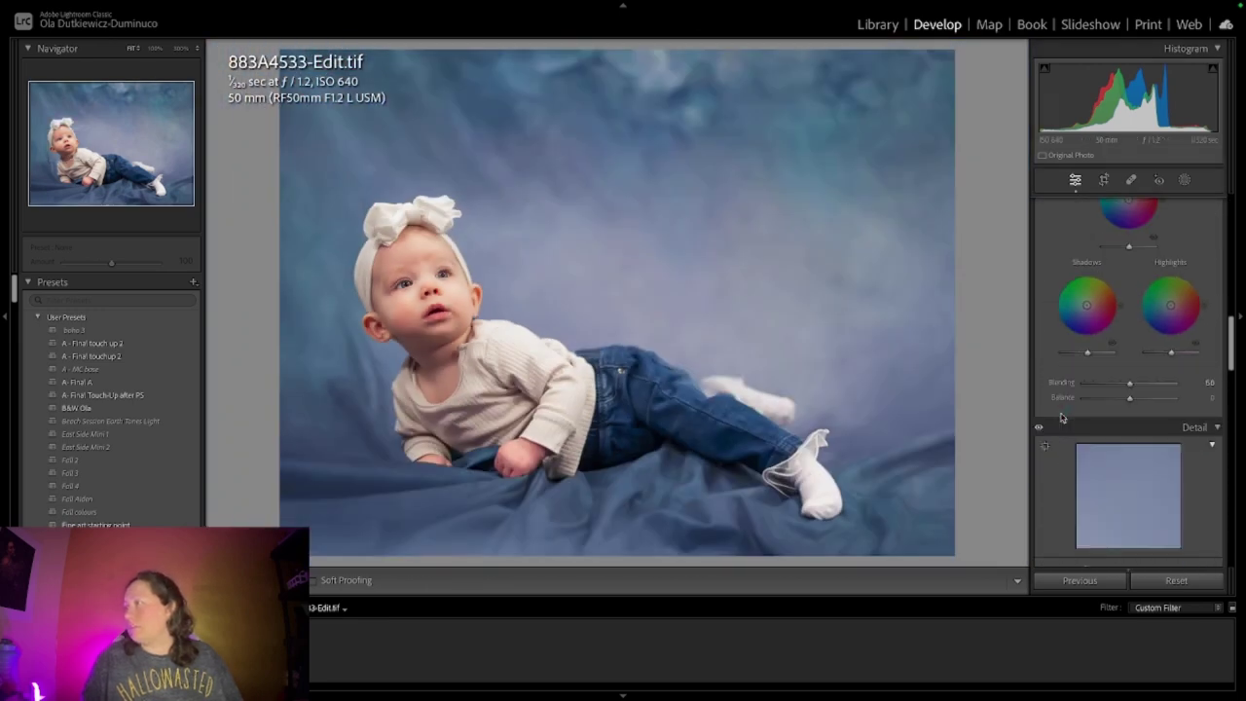
{"action": "scroll", "coordinate": [1091, 467], "scroll_direction": "down", "scroll_amount": 5}
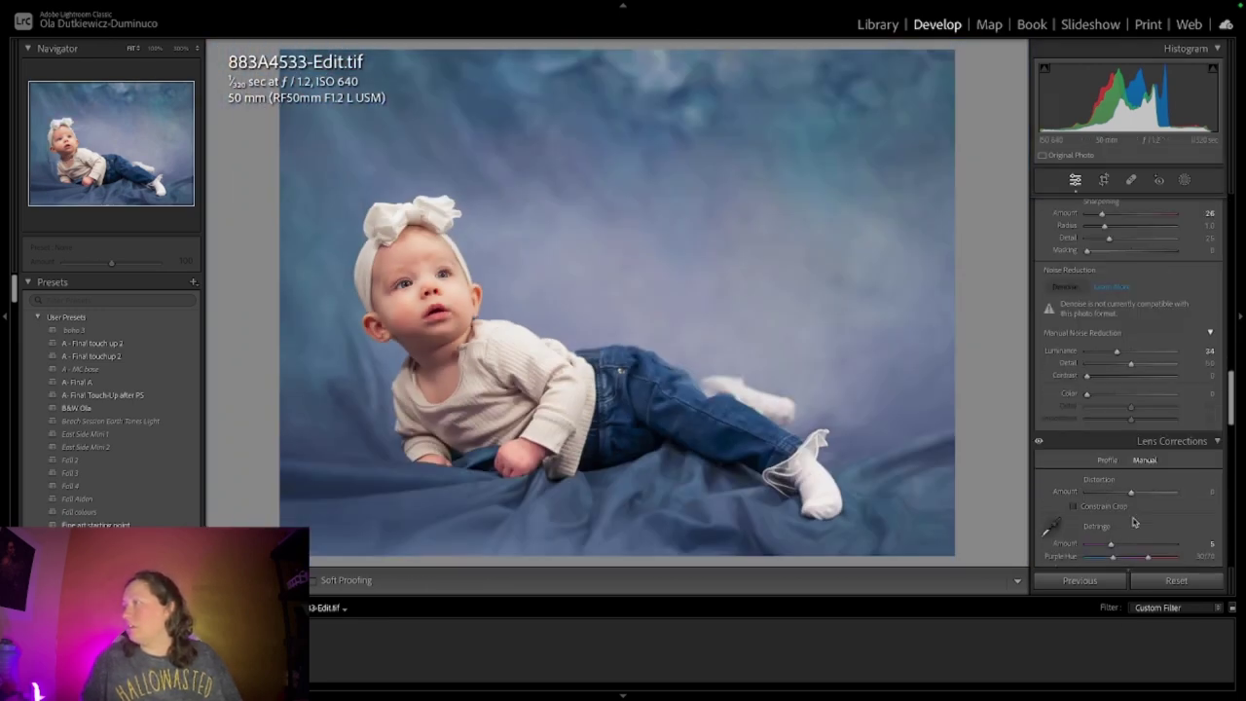
{"action": "scroll", "coordinate": [1133, 523], "scroll_direction": "down", "scroll_amount": 8}
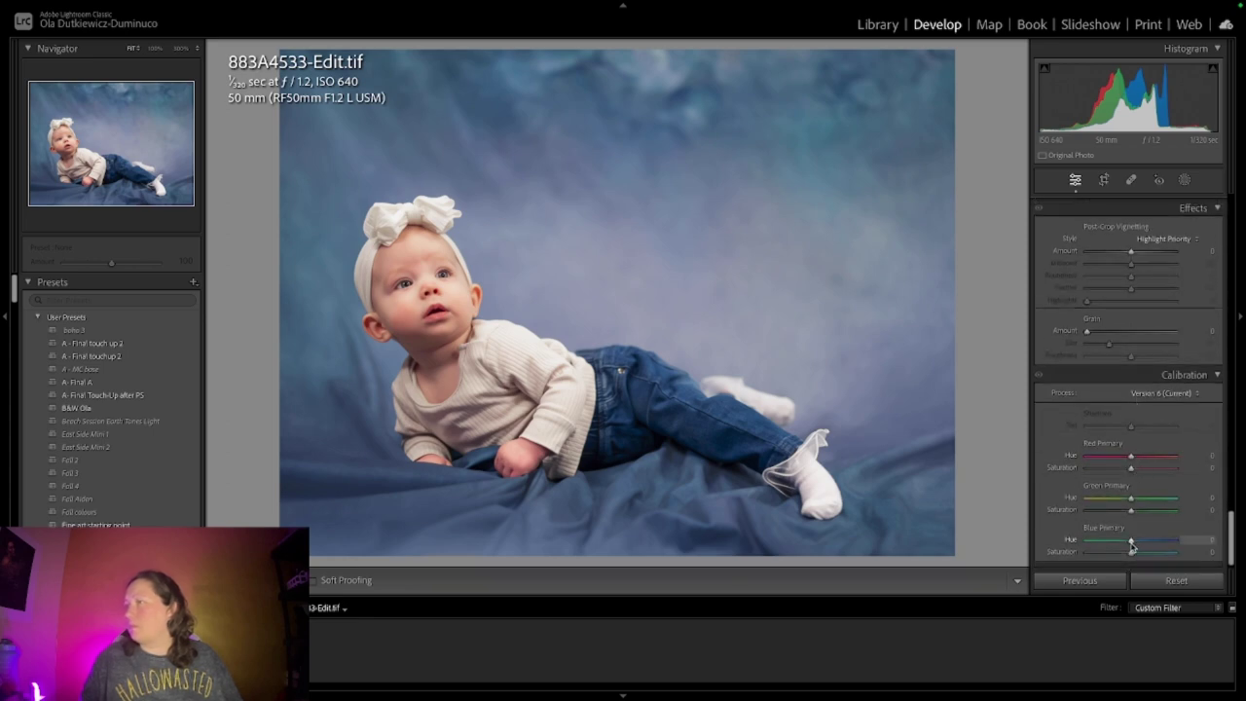
{"action": "mouse_move", "coordinate": [1132, 548]}
{"action": "left_mouse_down"}
{"action": "mouse_move", "coordinate": [1115, 546]}
{"action": "mouse_move", "coordinate": [1152, 547]}
{"action": "mouse_move", "coordinate": [1127, 548]}
{"action": "left_mouse_up"}
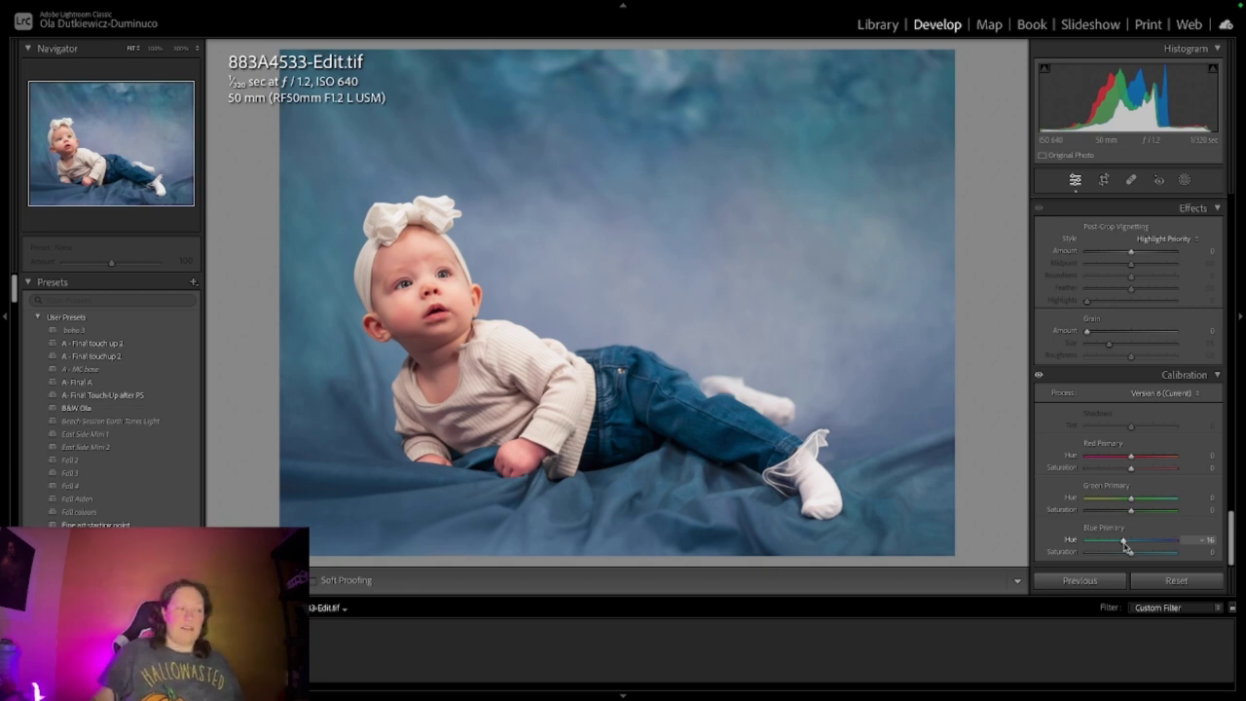
Toggle before/after to compare the teal-shifted backdrop with the original
{"action": "key", "text": "backslash"}
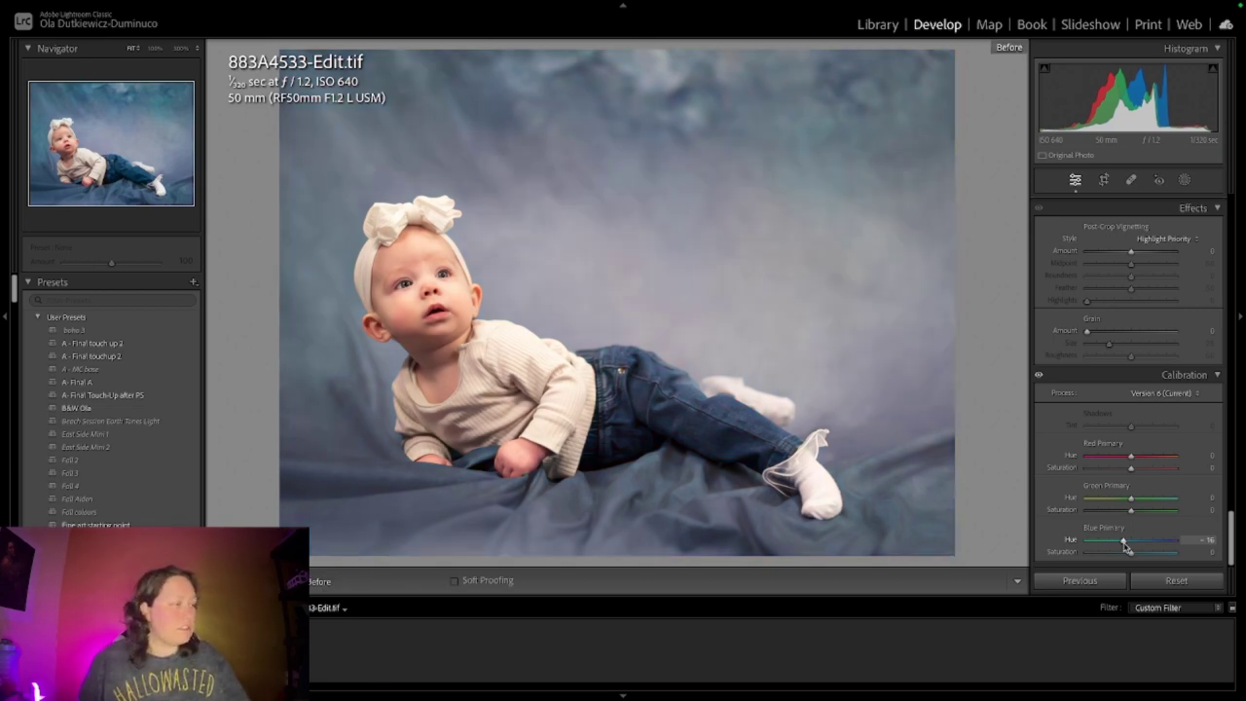
{"action": "key", "text": "backslash"}
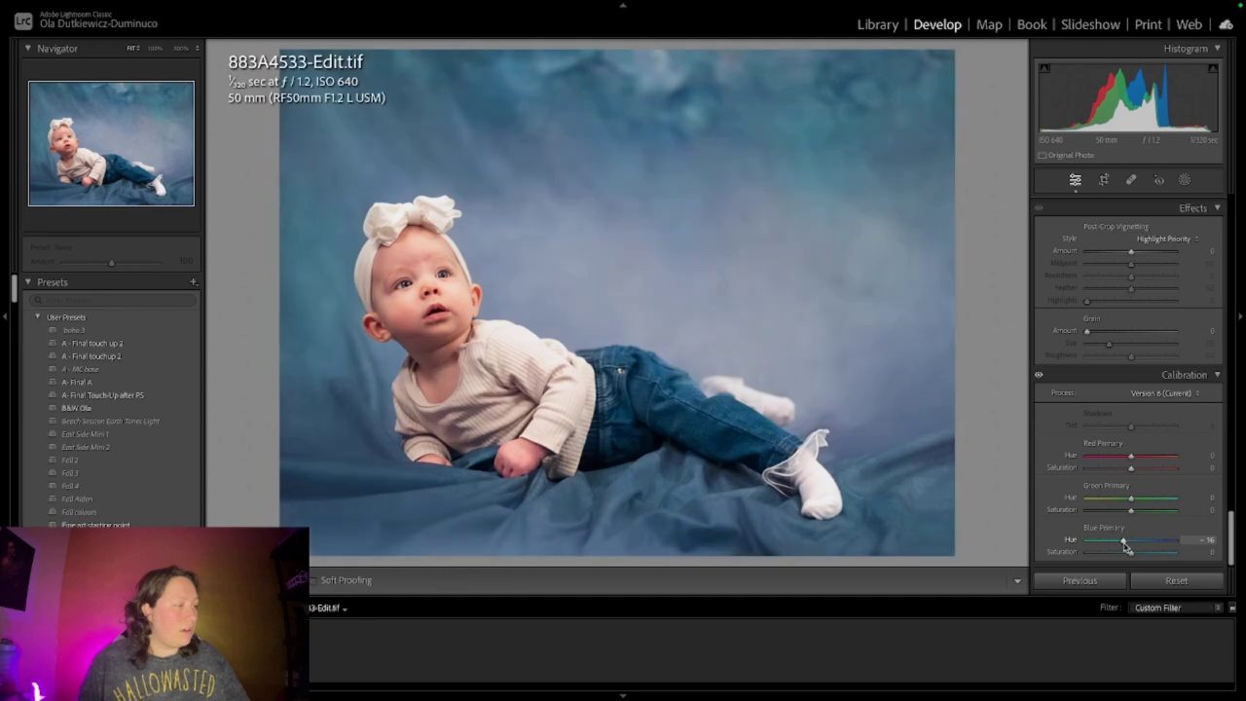
{"action": "key", "text": "backslash"}
{"action": "key", "text": "backslash"}
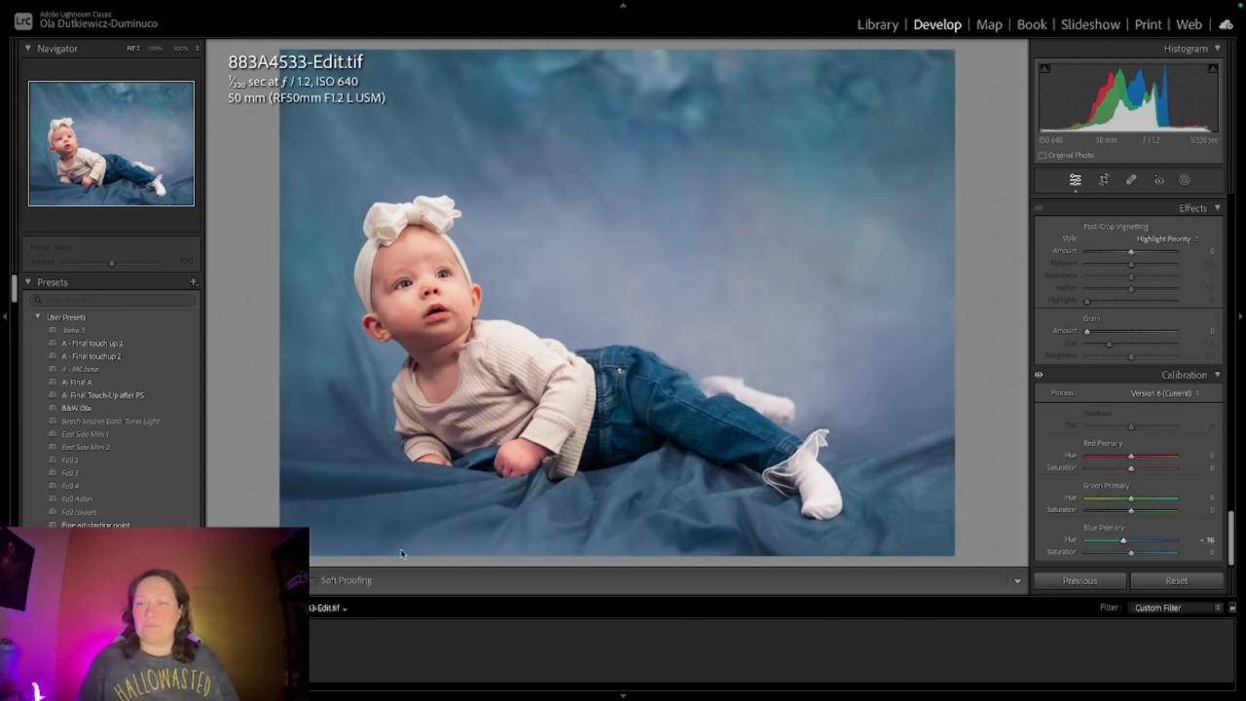
{"action": "key", "text": "shift+r"}
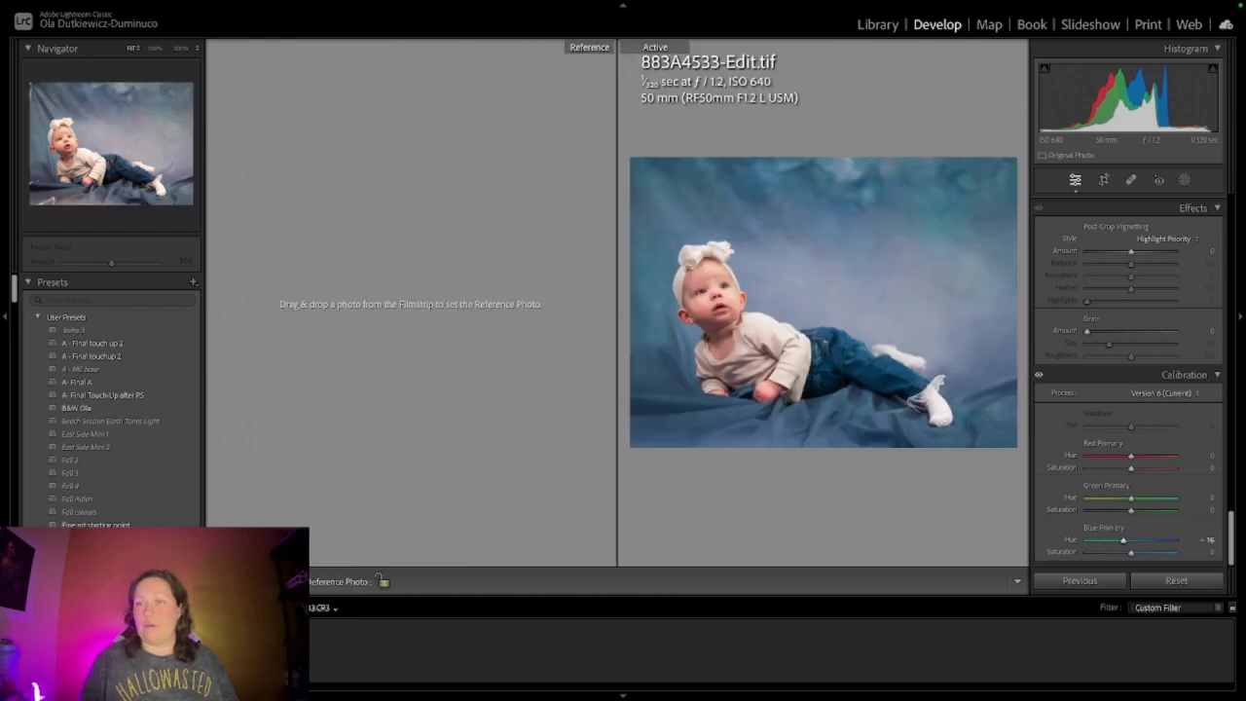
Place the original 883A4533.CR3 in the Reference pane beside the edited TIF
{"action": "left_click_drag", "start_coordinate": [253, 653], "coordinate": [364, 420]}
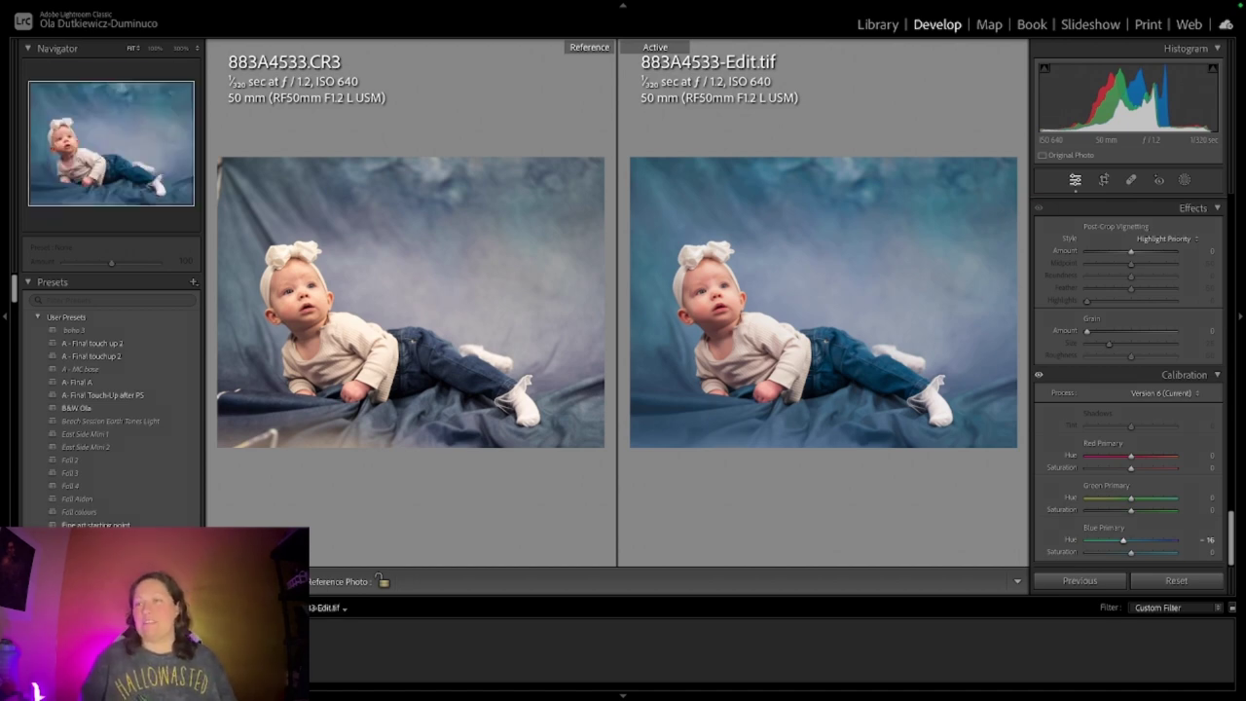
Exit Reference View with Shift+R so 883A4533-Edit.tif is shown alone
{"action": "key", "text": "shift+r"}
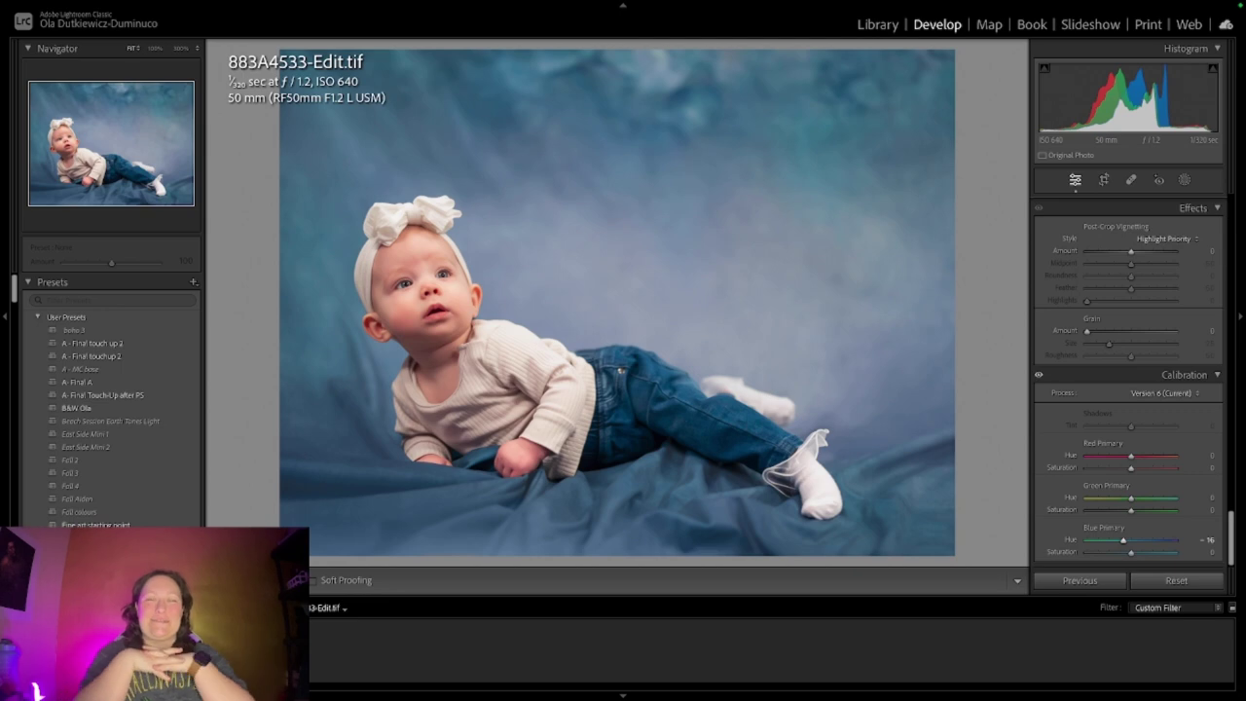